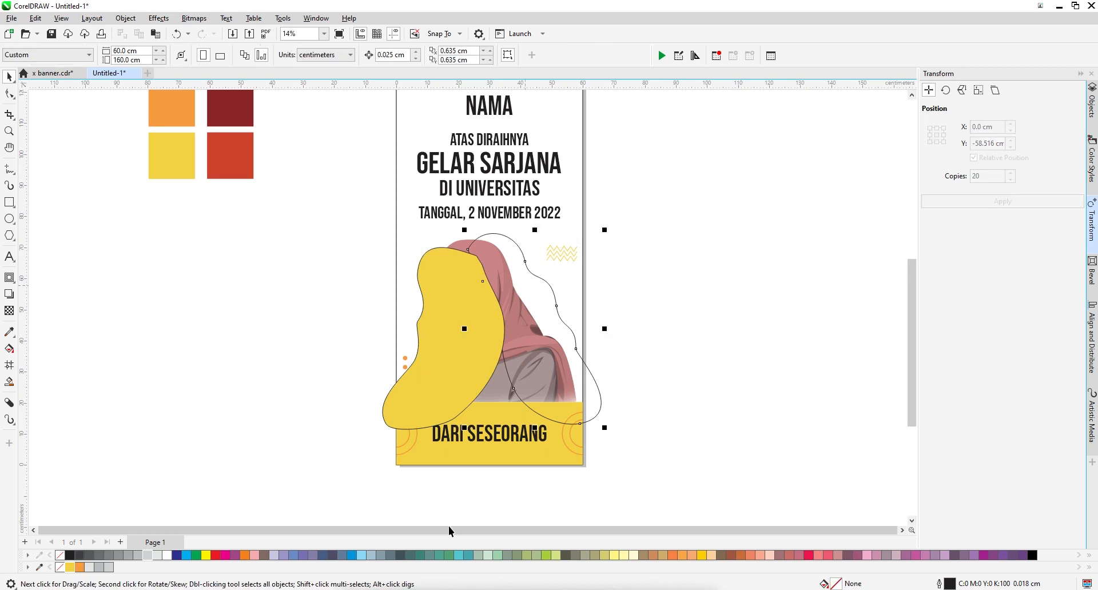
# - Fill the unfilled blob on the portrait's right side with orange and remove the outlines of both blobs
pyautogui.click(80, 568)
pyautogui.keyDown('shift'); pyautogui.click(459, 338); pyautogui.keyUp('shift')
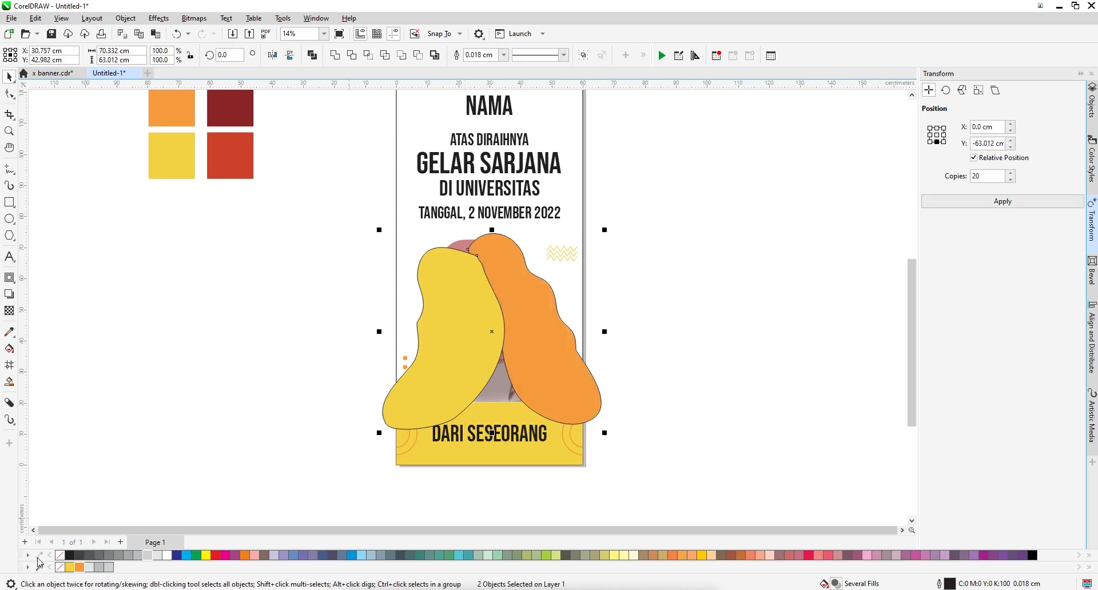
pyautogui.rightClick(60, 568)
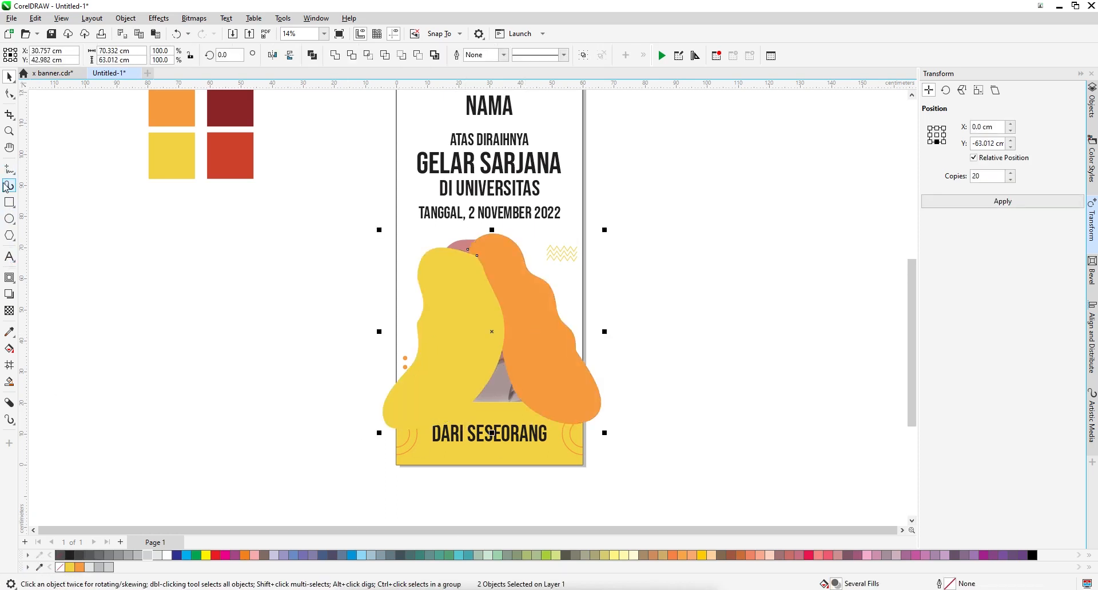
# - Apply a uniform transparency of 50 to the yellow and orange blobs
pyautogui.click(9, 311)
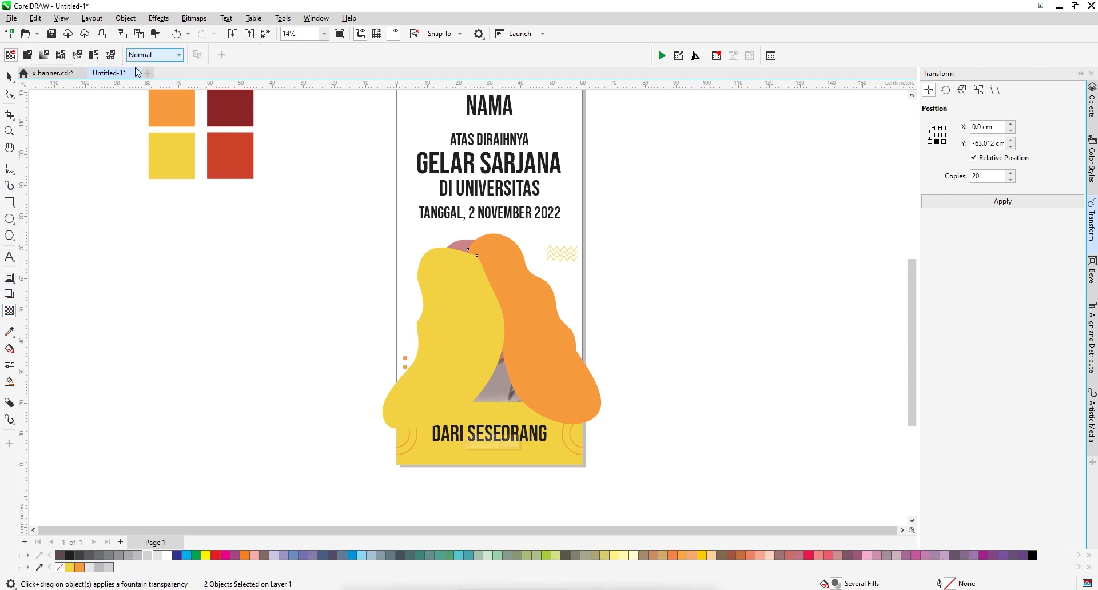
pyautogui.click(27, 55)
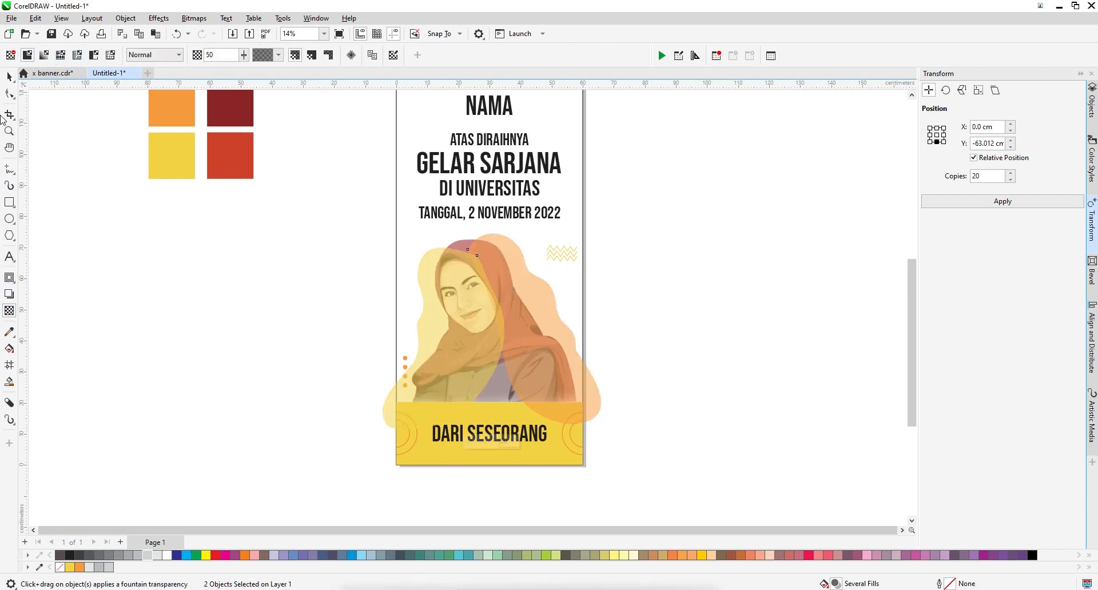
pyautogui.click(9, 77)
# - PowerClip the two blobs inside the banner's page-sized rectangle so they sit behind the portrait
pyautogui.rightClick(532, 312)
pyautogui.click(572, 141)
pyautogui.click(571, 187)
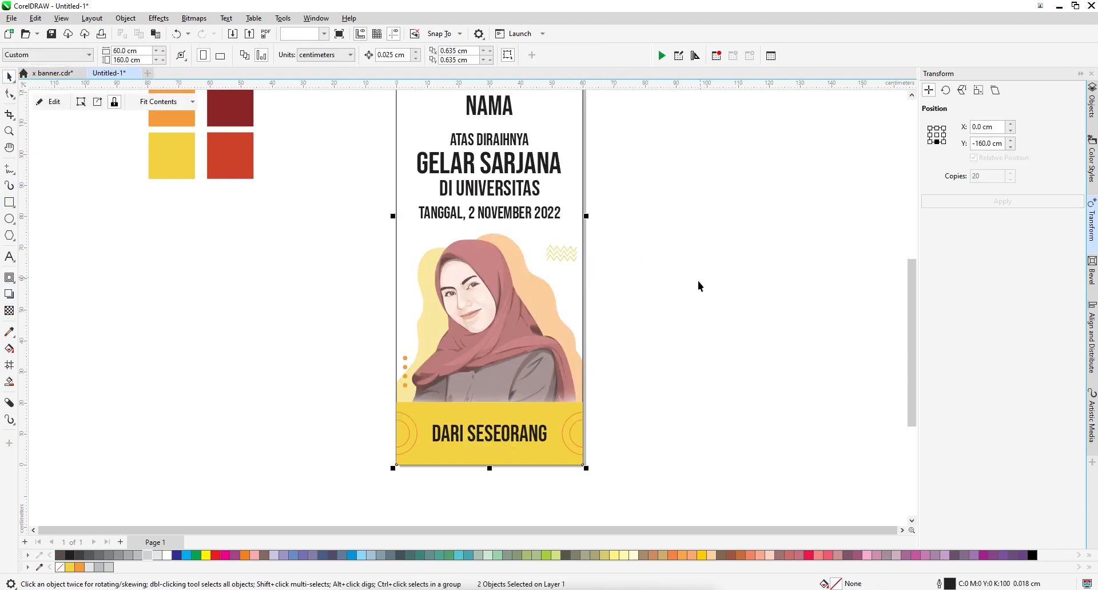
pyautogui.click(662, 314)
pyautogui.scroll(-1, 563, 286)
pyautogui.scroll(1, 510, 269)
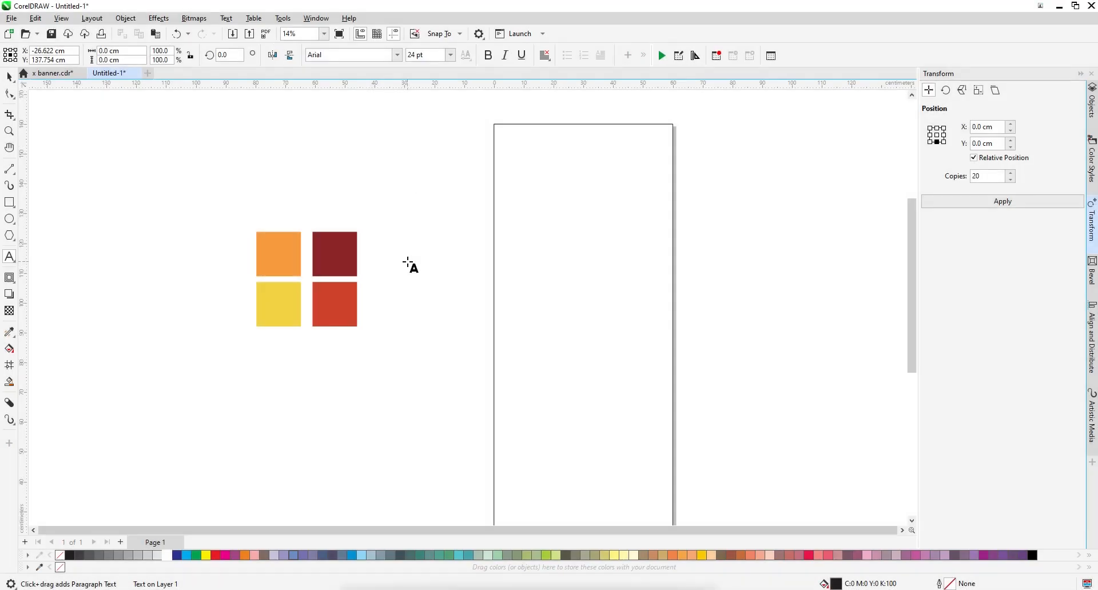
# - Add the two-line text "Selamat & Sukses" and enlarge it to about 51 cm wide
pyautogui.write('Selamat & S')
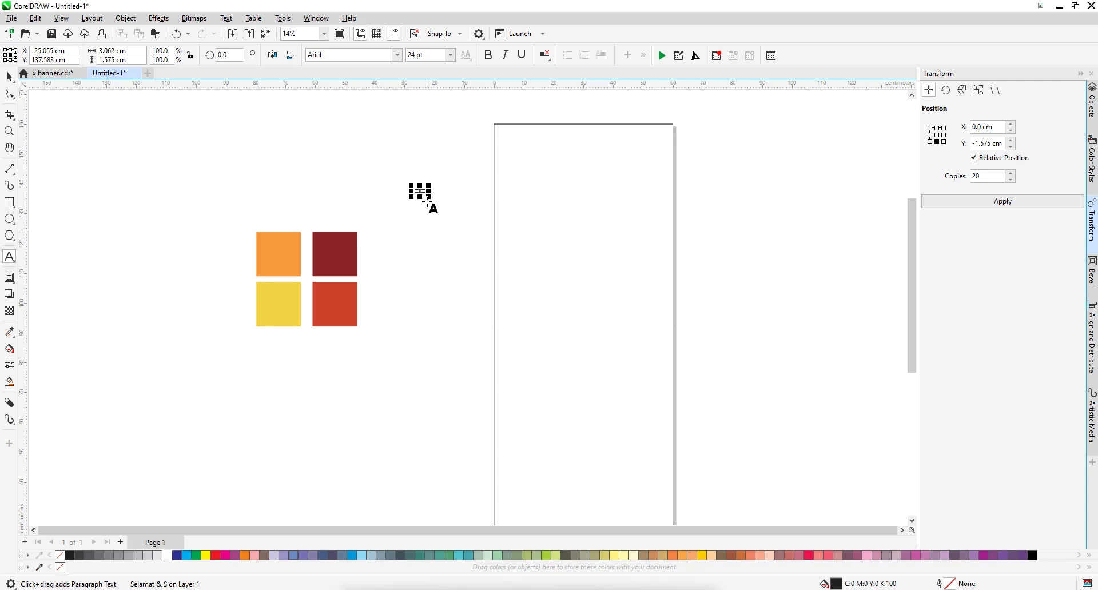
pyautogui.moveTo(427, 202); pyautogui.dragTo(568, 303)
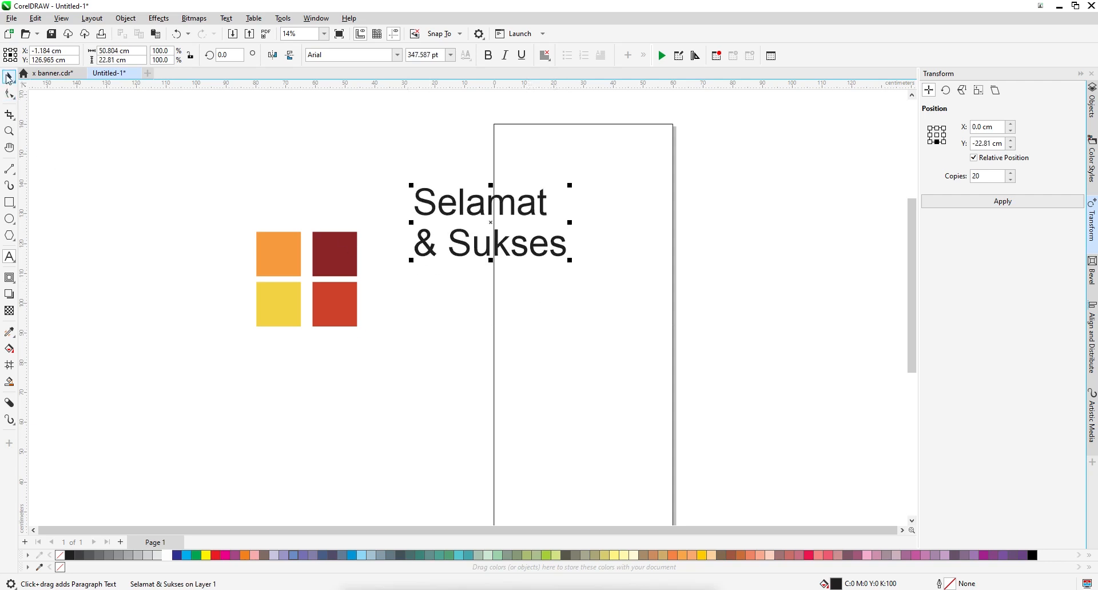
pyautogui.click(10, 76)
# - Set the heading in Berkshire Swash with centred alignment and move it to the upper part of the page
pyautogui.click(396, 55)
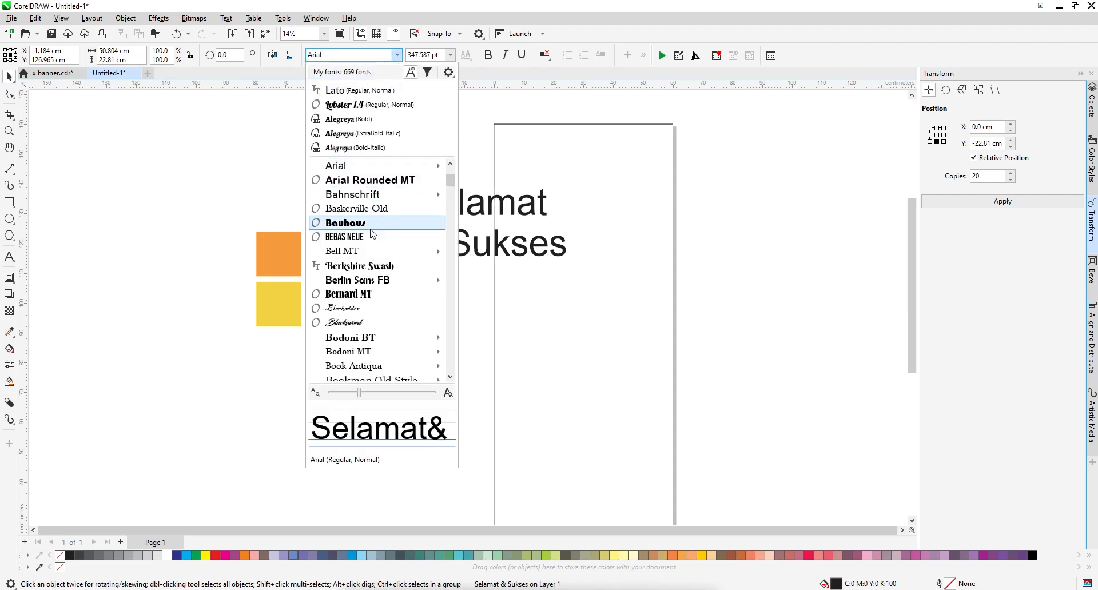
pyautogui.click(359, 265)
pyautogui.moveTo(484, 210); pyautogui.dragTo(603, 183)
pyautogui.click(544, 55)
pyautogui.click(567, 93)
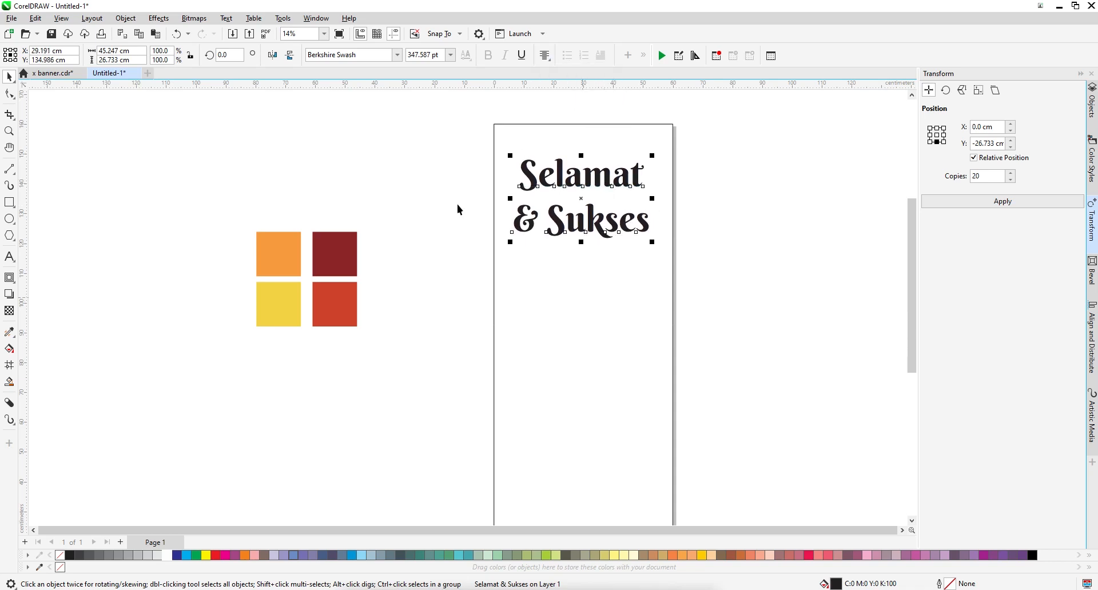
# - Tighten the heading's line spacing and centre it horizontally on the page rectangle
pyautogui.click(10, 93)
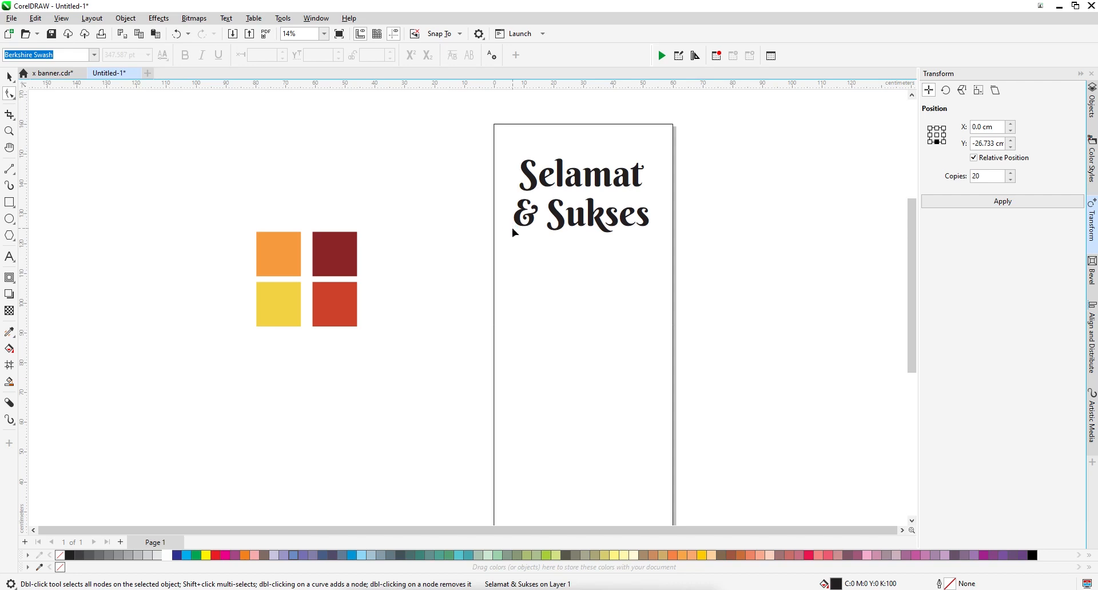
pyautogui.click(9, 77)
pyautogui.keyDown('shift'); pyautogui.click(631, 315); pyautogui.keyUp('shift')
pyautogui.press('c')
pyautogui.click(749, 317)
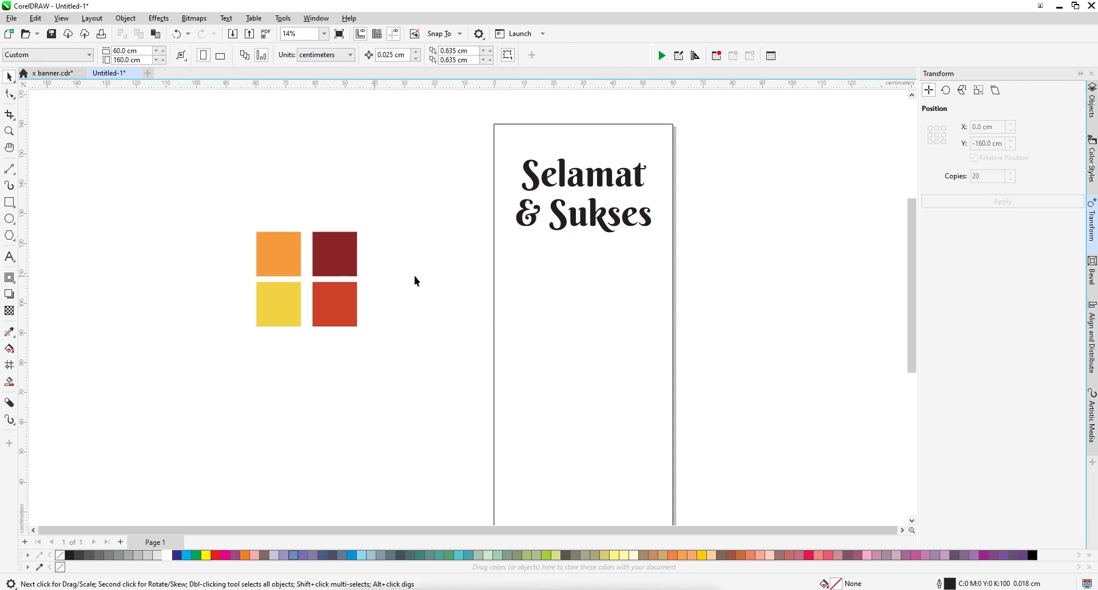
# - Add the text "NAMA" below the heading and scale it up to about 215 pt
pyautogui.click(9, 257)
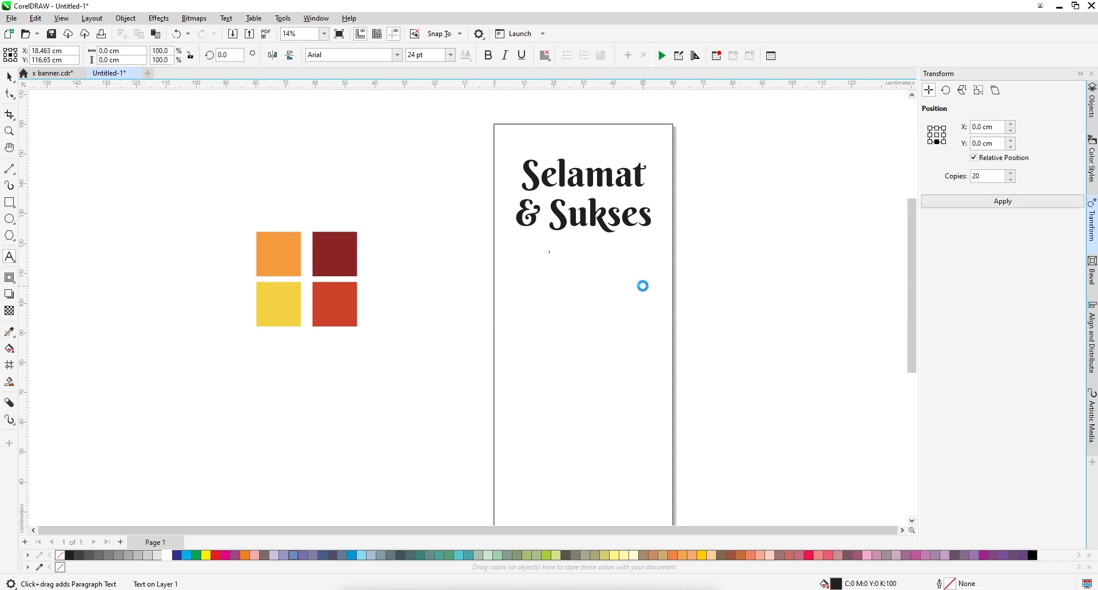
pyautogui.write('nama')
pyautogui.moveTo(559, 256); pyautogui.dragTo(610, 302)
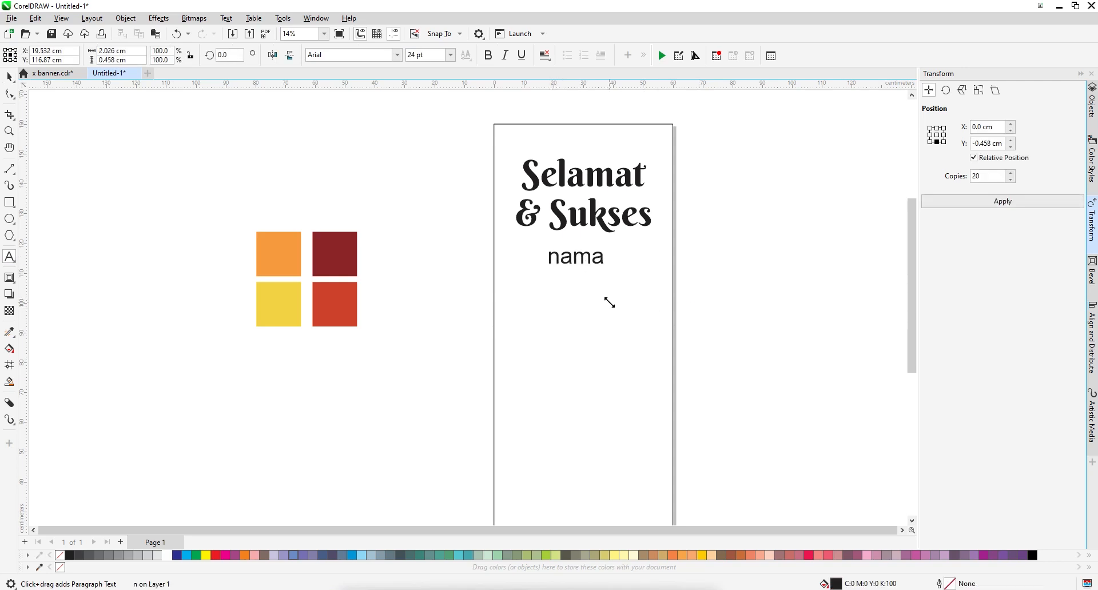
pyautogui.hotkey('ctrl', 'a')
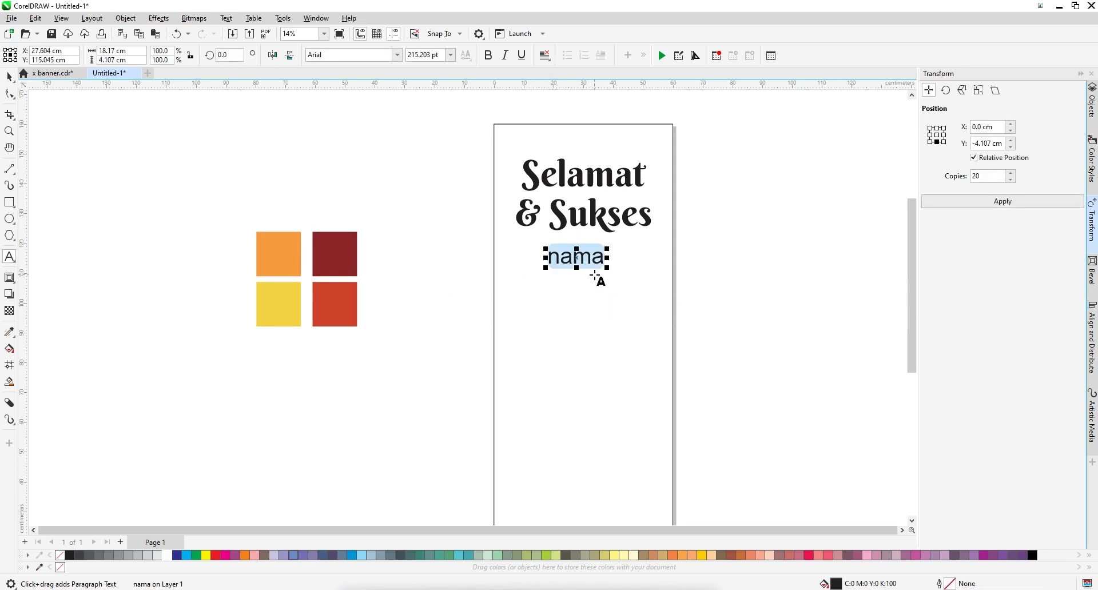
pyautogui.write('NAMA')
pyautogui.click(10, 76)
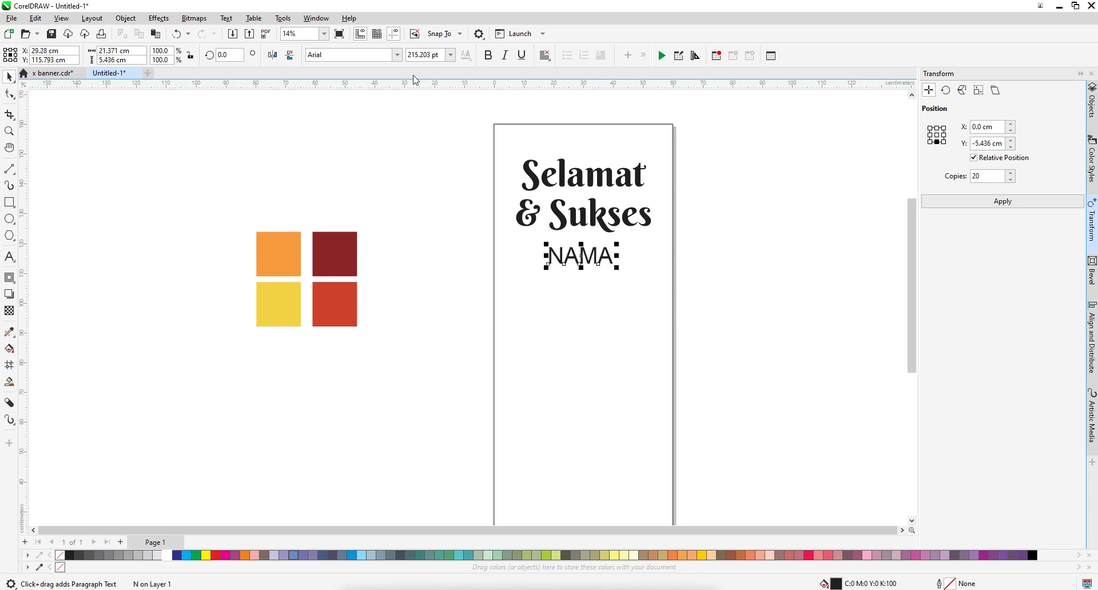
# - Set NAMA in Bebas Neue at about 243 pt and centre it horizontally on the page rectangle
pyautogui.click(389, 57)
pyautogui.write('Bebas Neue')
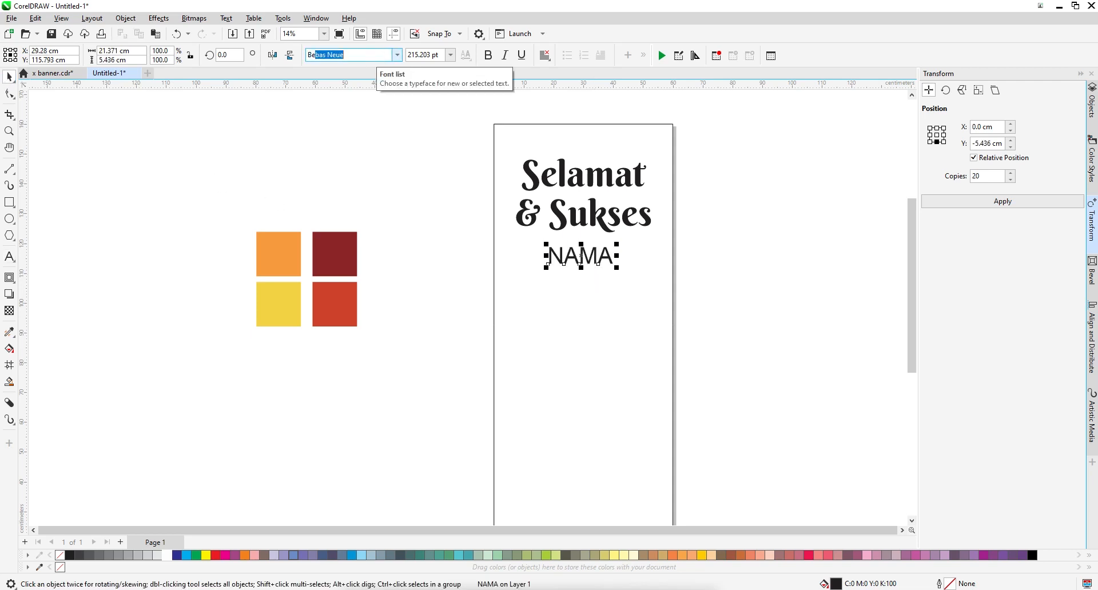
pyautogui.press('Return')
pyautogui.moveTo(592, 268); pyautogui.dragTo(588, 290)
pyautogui.keyDown('shift'); pyautogui.click(640, 265); pyautogui.keyUp('shift')
pyautogui.press('c')
pyautogui.click(721, 265)
# - Duplicate the NAMA text just below itself and change the copy's wording to "ATAS DIRAIHNYA"
pyautogui.click(587, 270)
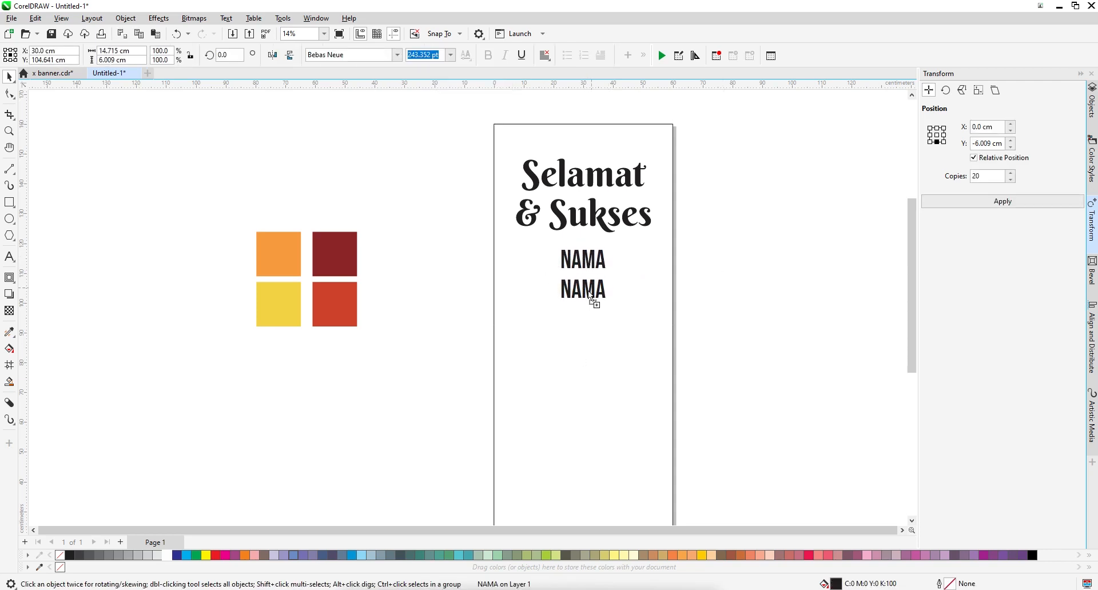
pyautogui.doubleClick(589, 294)
pyautogui.hotkey('ctrl', 'a')
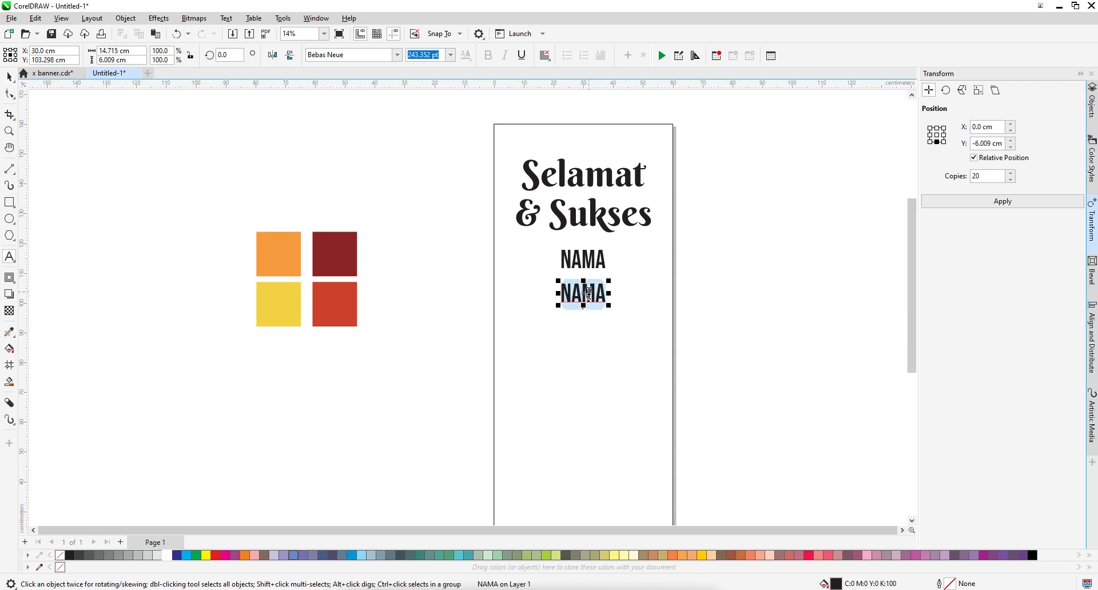
pyautogui.write('ATAS GE')
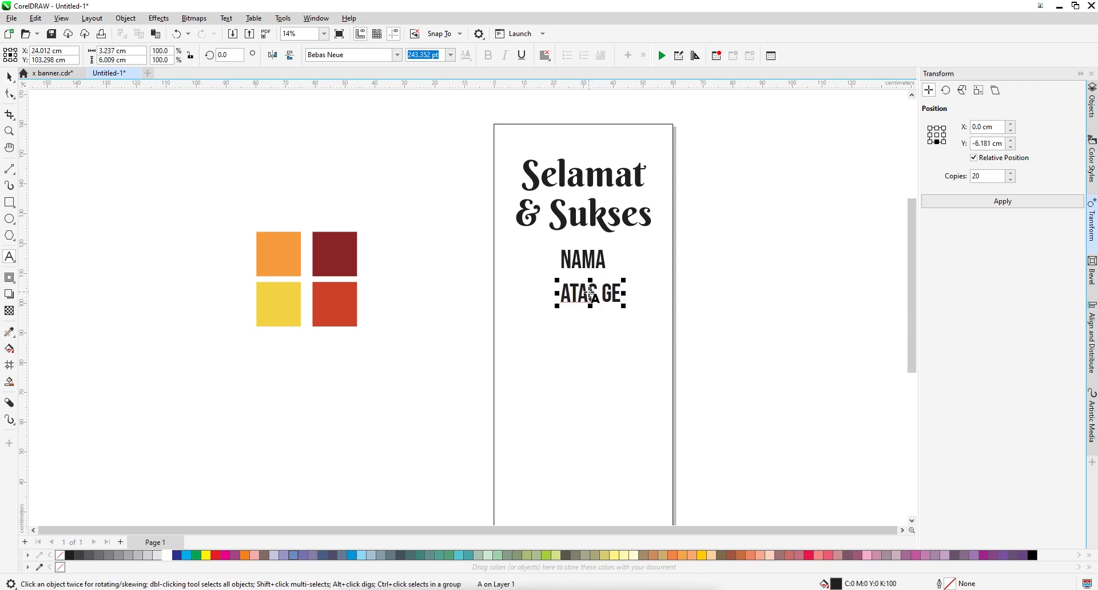
pyautogui.write('LAR')
pyautogui.press('BackSpace')
pyautogui.press('BackSpace')
pyautogui.press('BackSpace')
pyautogui.press('BackSpace')
pyautogui.press('BackSpace')
pyautogui.press('BackSpace')
pyautogui.write('DIRAIH')
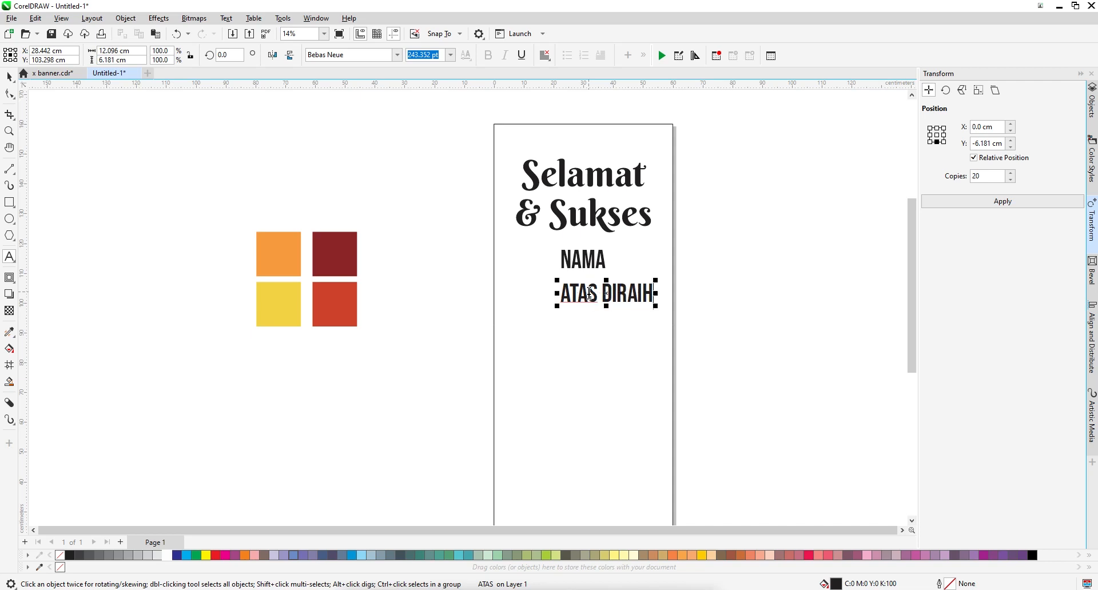
pyautogui.write('NYA')
# - Add a second line reading "GELAR SARJANA" to the ATAS DIRAIHNYA text
pyautogui.press('Return')
pyautogui.write('G')
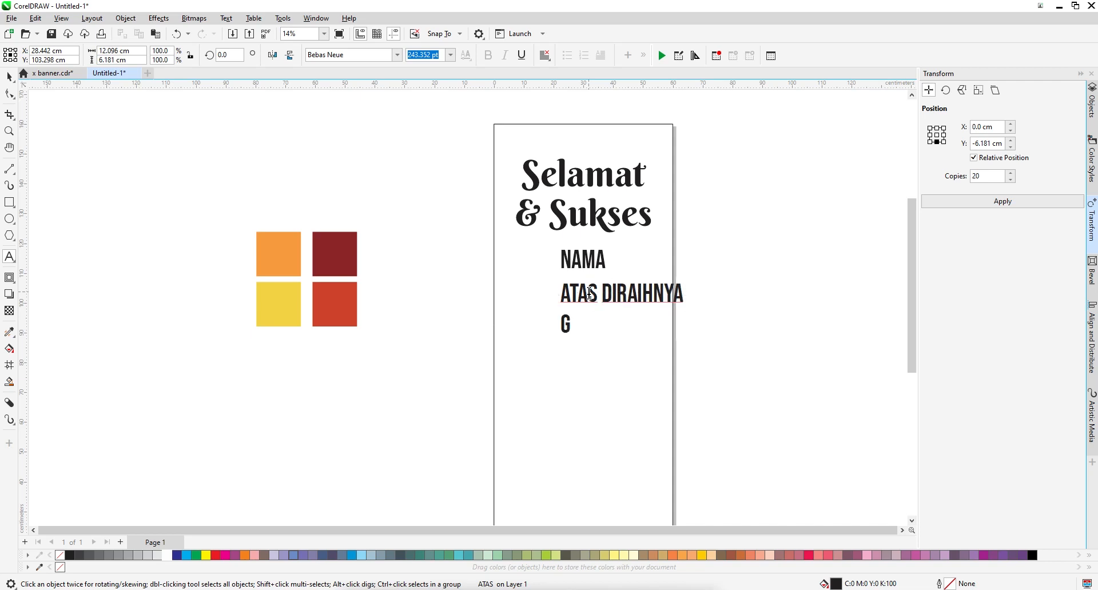
pyautogui.write('ERLAR')
pyautogui.press('BackSpace')
pyautogui.press('BackSpace')
pyautogui.press('BackSpace')
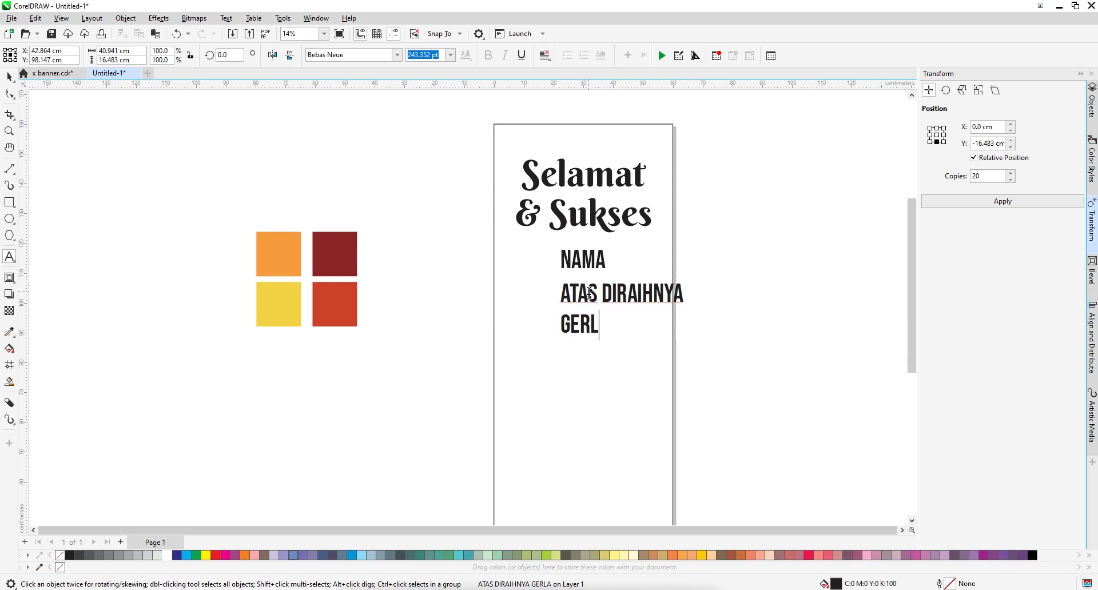
pyautogui.press('BackSpace')
pyautogui.write('LAR SA')
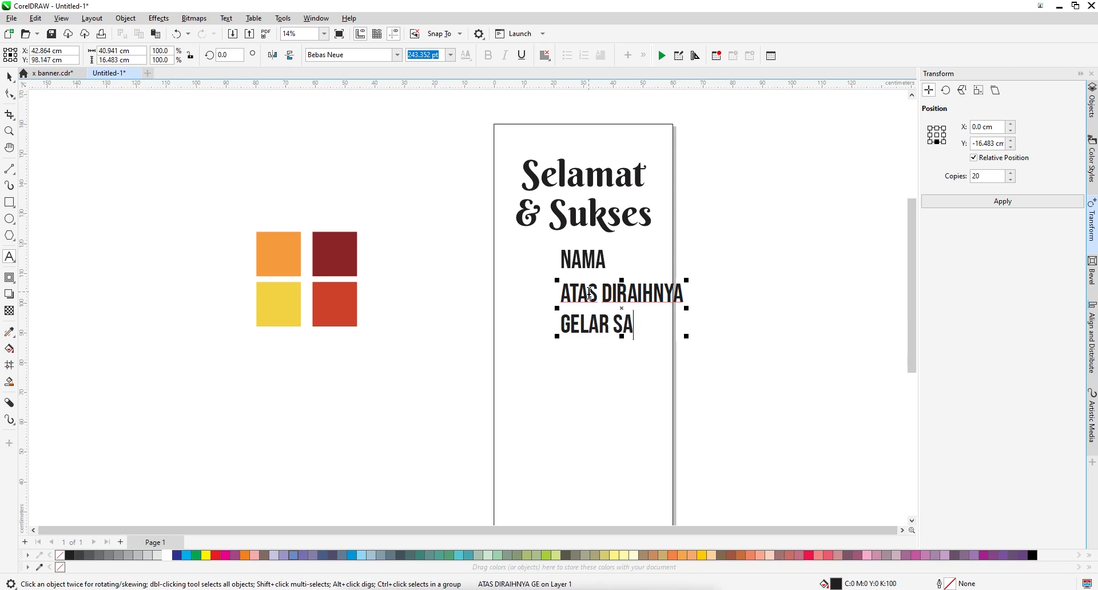
pyautogui.write('JRJANA')
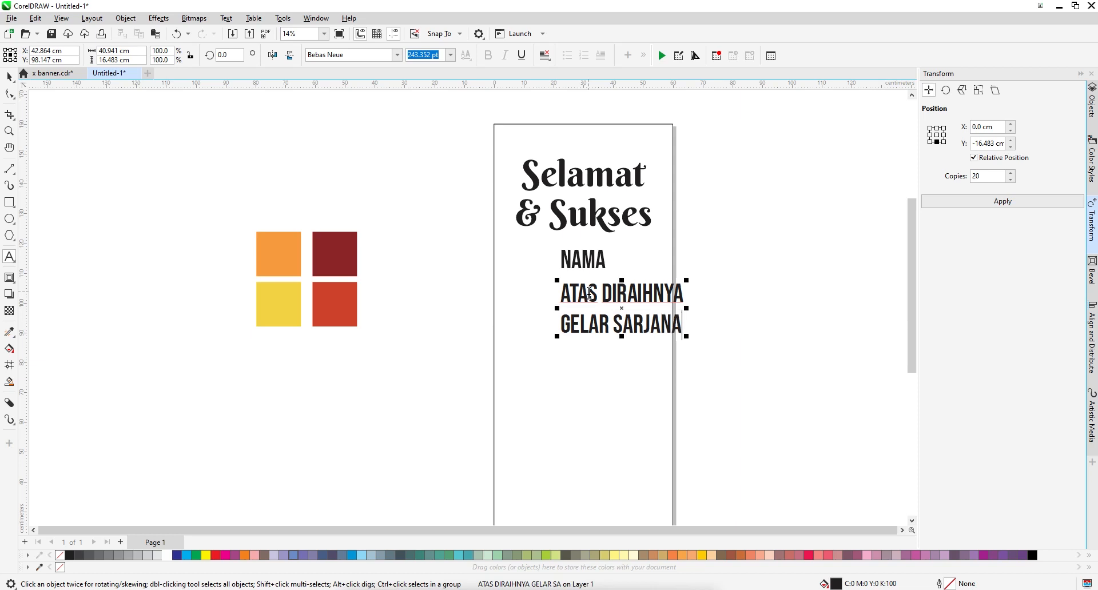
# - Add a third line reading "DI UNIVERSITAS" to the same text block
pyautogui.write('DI U')
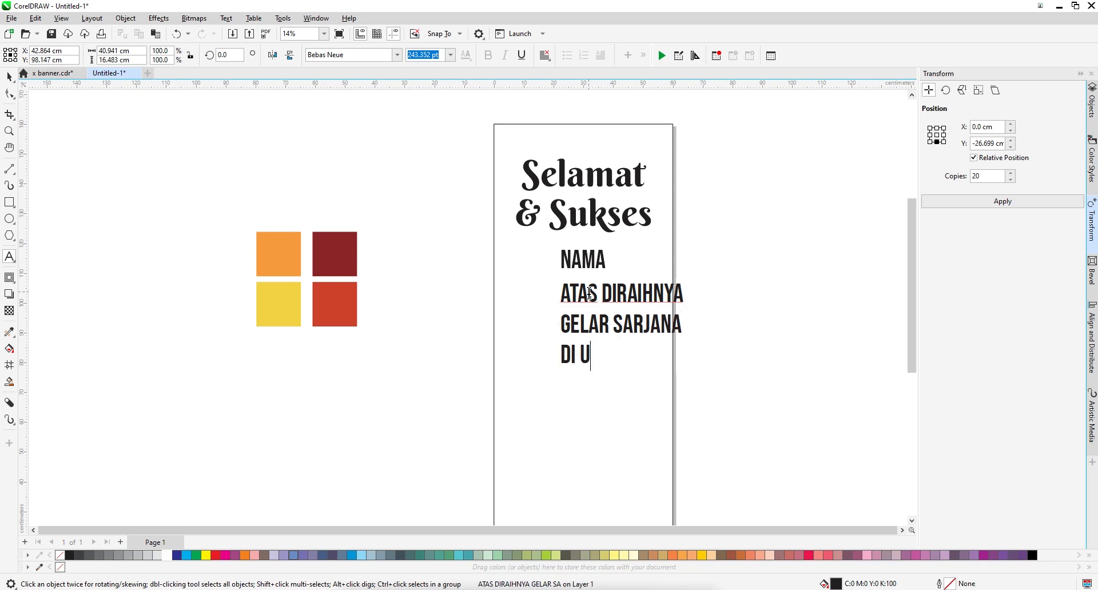
pyautogui.write('NIVERS')
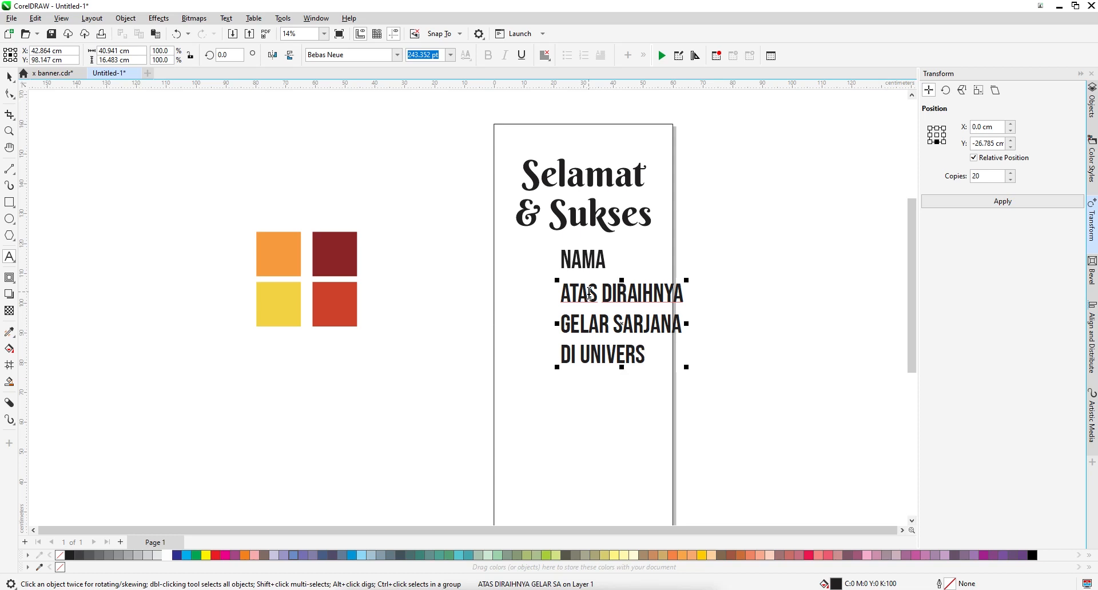
pyautogui.write('ITAS')
pyautogui.write('(USK)')
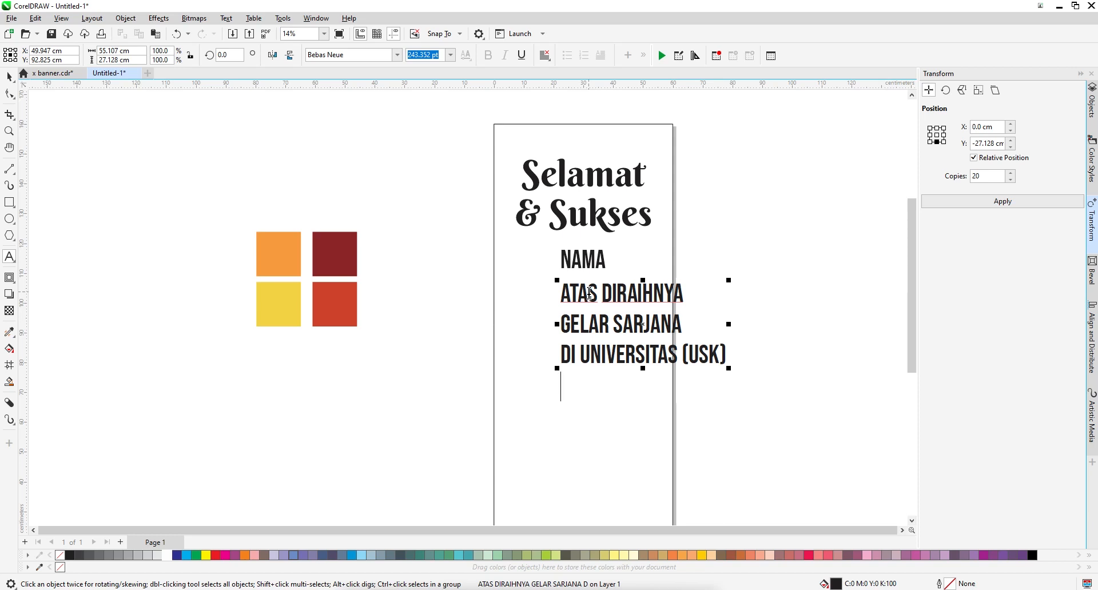
pyautogui.press('BackSpace')
pyautogui.press('BackSpace')
pyautogui.press('BackSpace')
pyautogui.press('BackSpace')
pyautogui.press('BackSpace')
pyautogui.press('BackSpace')
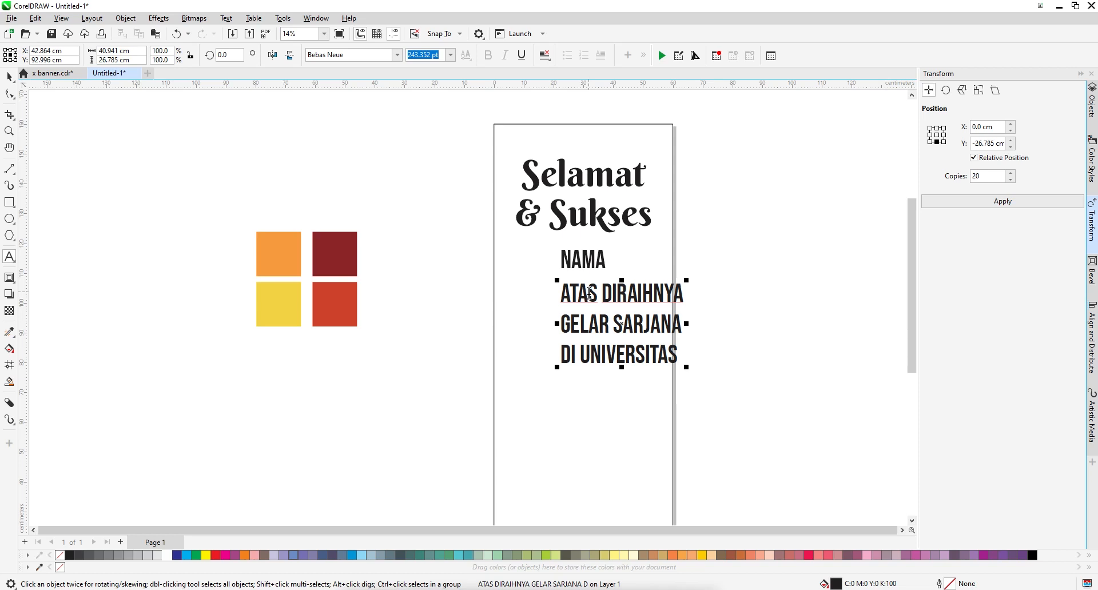
# - Centre-align the three-line text and move it horizontally so it is centred under NAMA
pyautogui.click(9, 76)
pyautogui.click(545, 56)
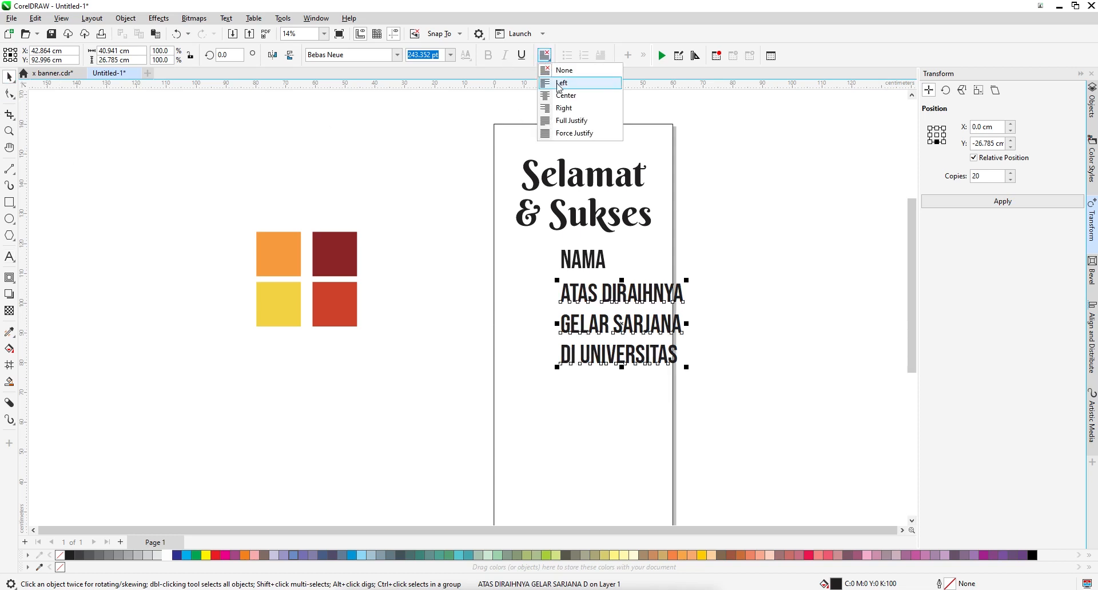
pyautogui.click(566, 96)
pyautogui.moveTo(631, 298); pyautogui.dragTo(594, 296)
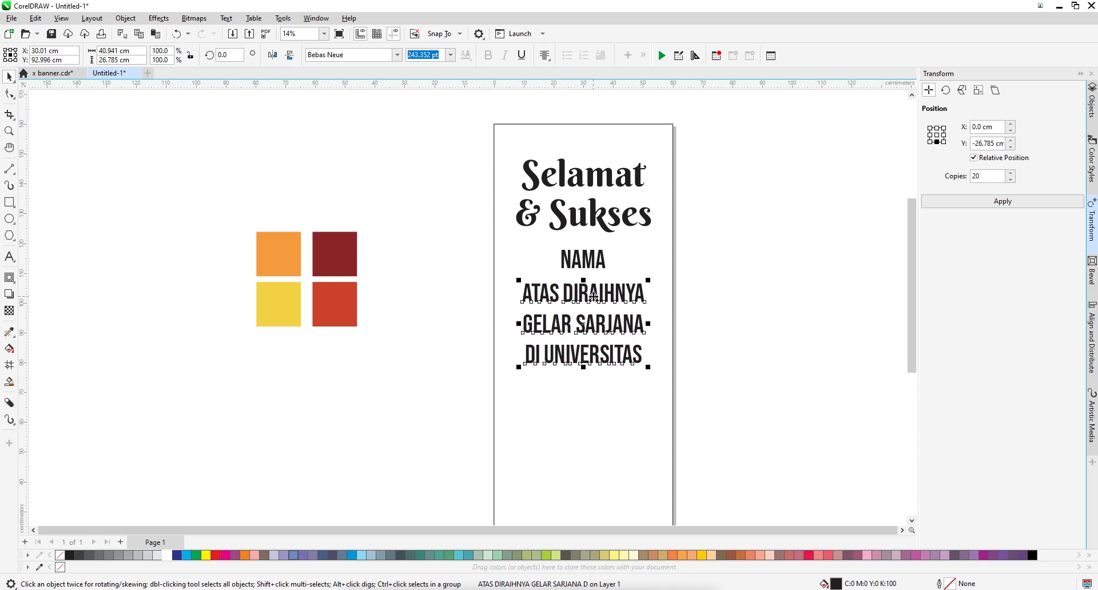
# - Break the three-line text into separate lines and set ATAS DIRAIHNYA to 150 pt
pyautogui.hotkey('ctrl', 'k')
pyautogui.click(594, 295)
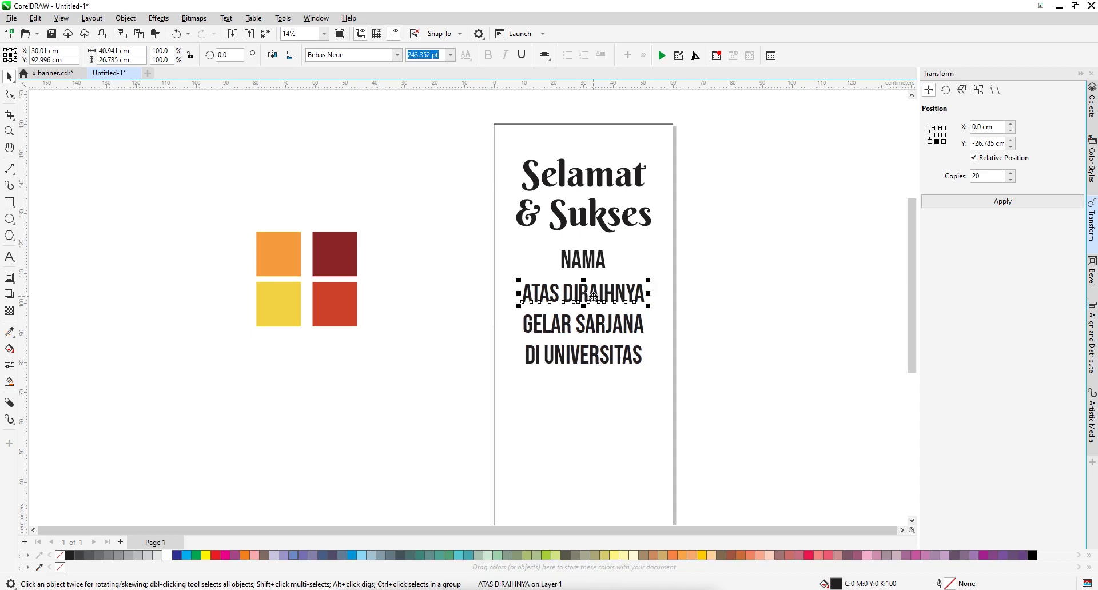
pyautogui.write('200')
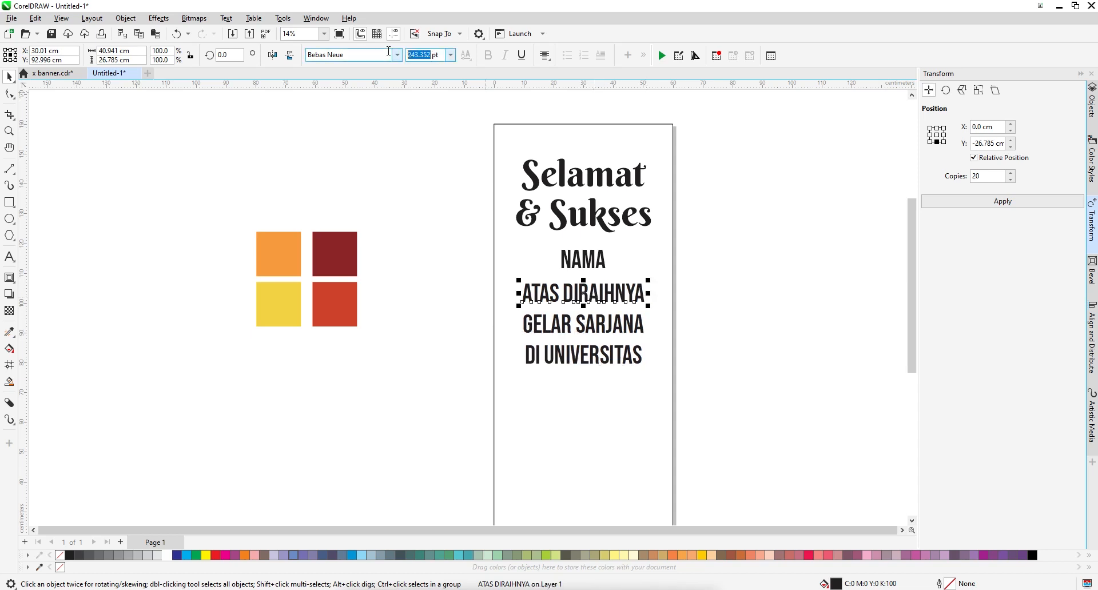
pyautogui.press('Return')
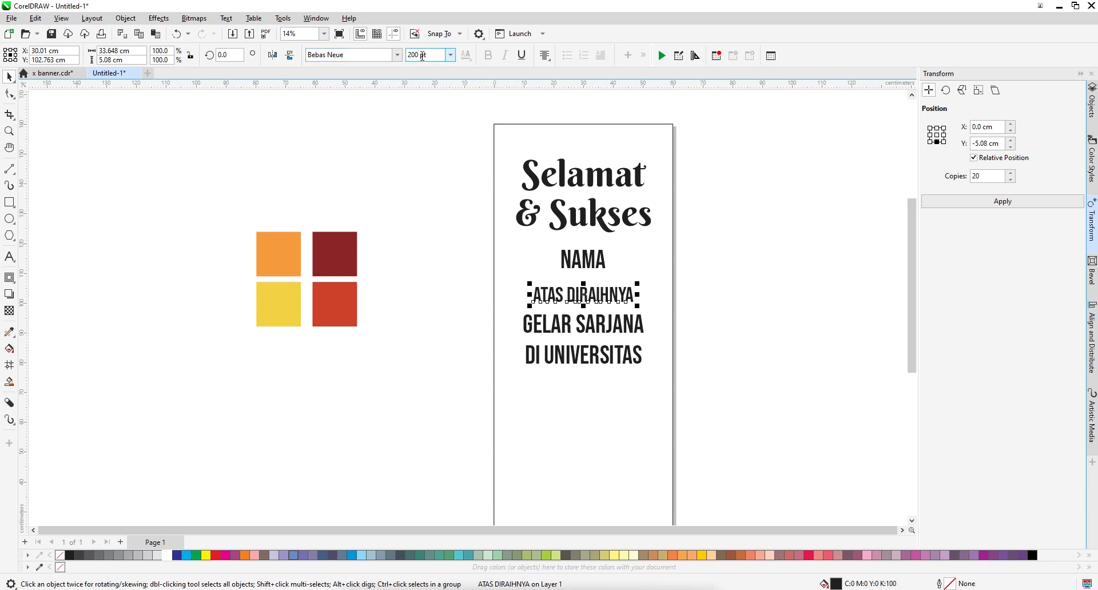
pyautogui.write('150')
pyautogui.press('Return')
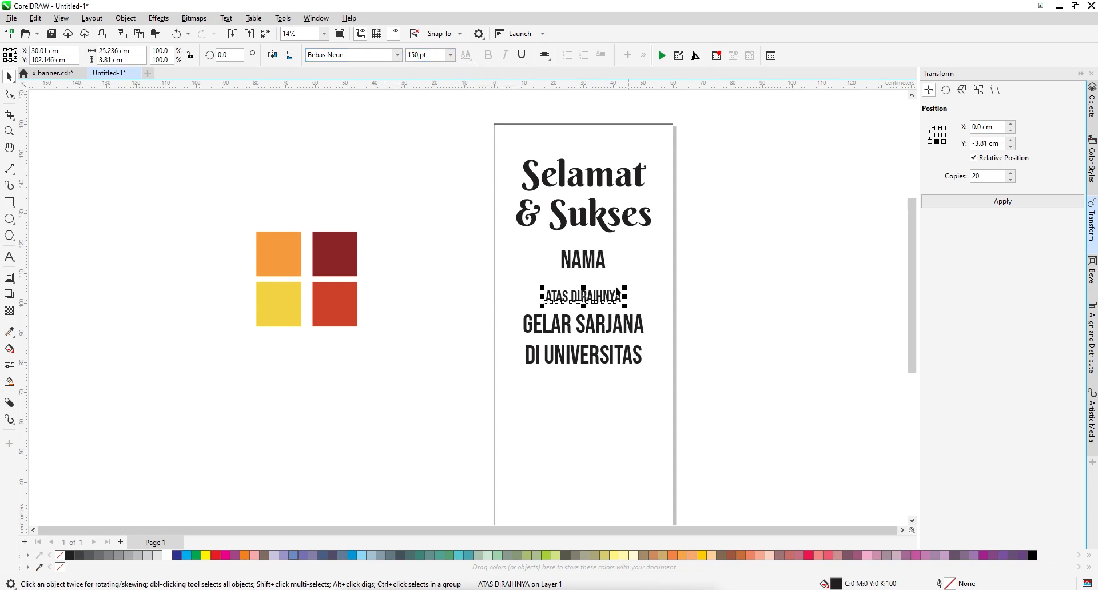
# - Enlarge the GELAR SARJANA line and set its font size to 280 pt
pyautogui.click(610, 323)
pyautogui.moveTo(645, 338); pyautogui.dragTo(658, 337)
pyautogui.doubleClick(423, 55)
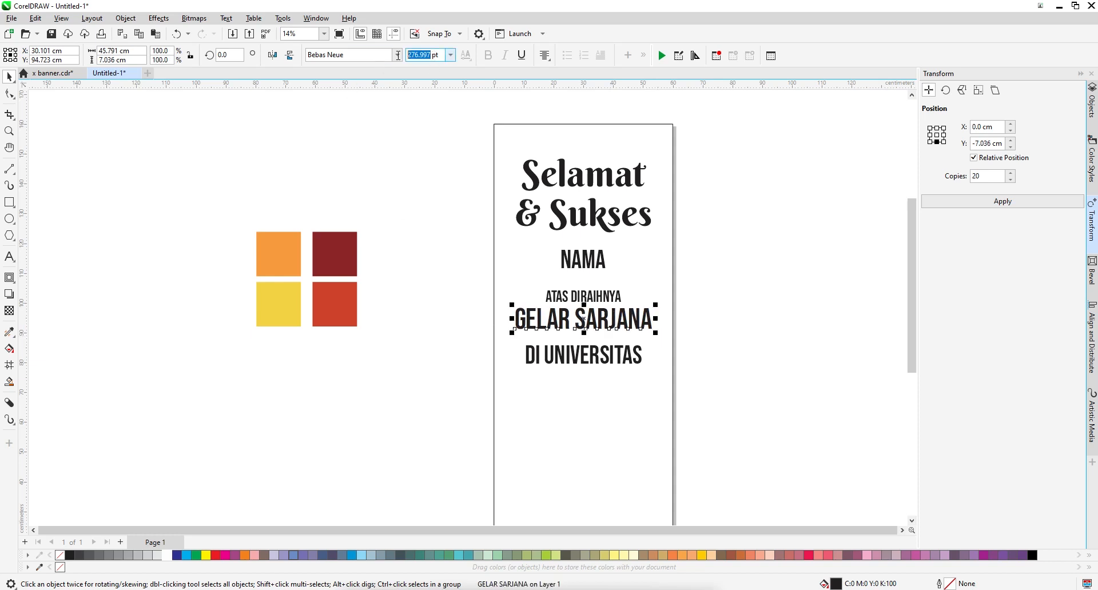
pyautogui.write('280')
pyautogui.press('Return')
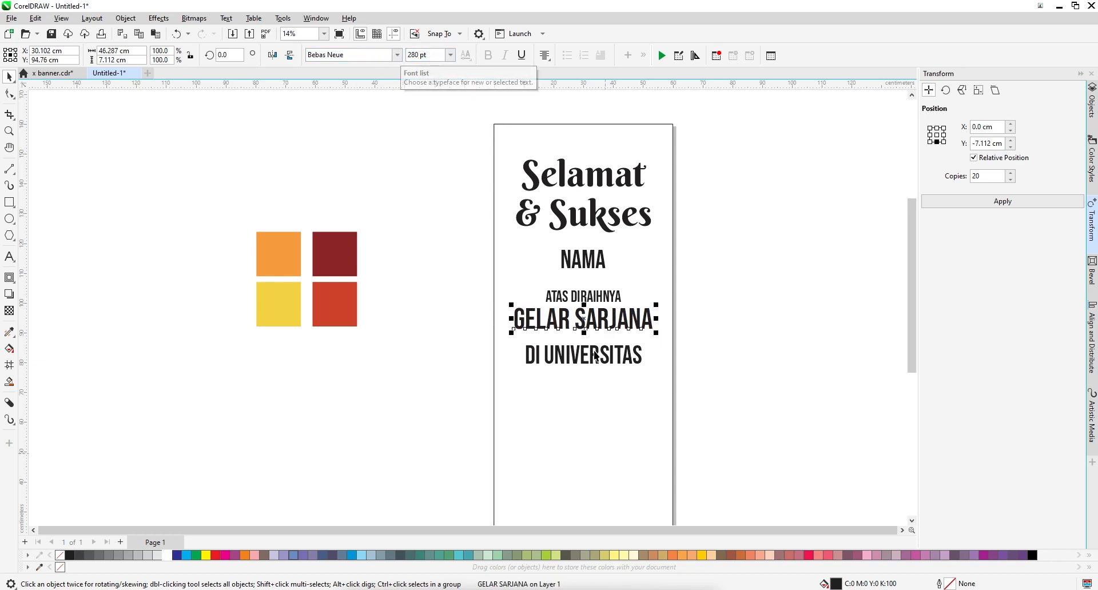
# - Set the DI UNIVERSITAS line to 200 pt and move it up closer beneath GELAR SARJANA
pyautogui.moveTo(596, 350); pyautogui.dragTo(596, 342)
pyautogui.hotkey('ctrl', 'z')
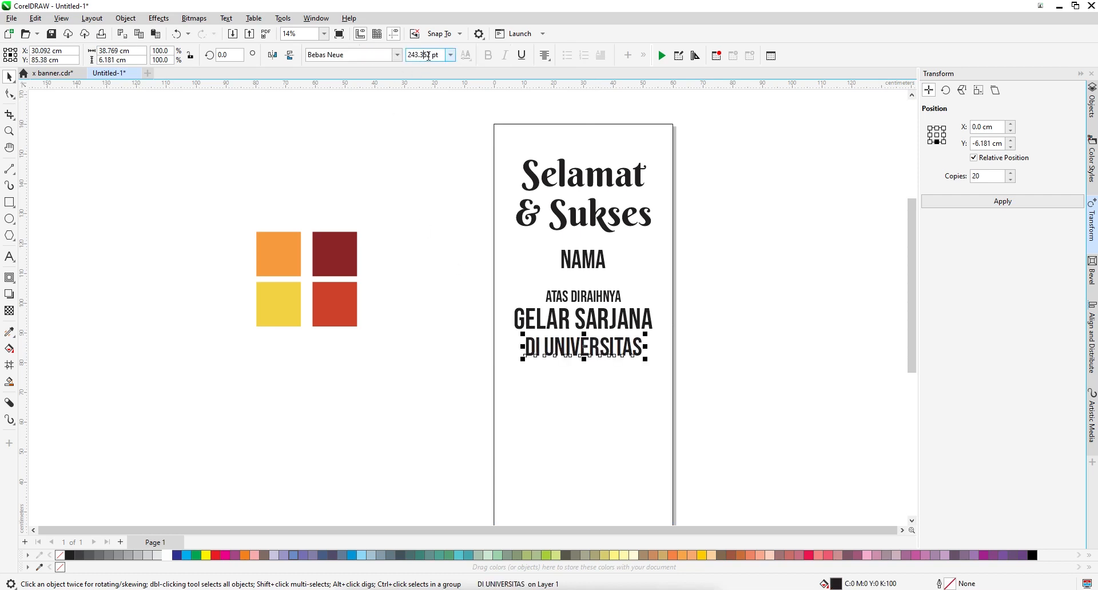
pyautogui.doubleClick(402, 55)
pyautogui.write('200')
pyautogui.press('Return')
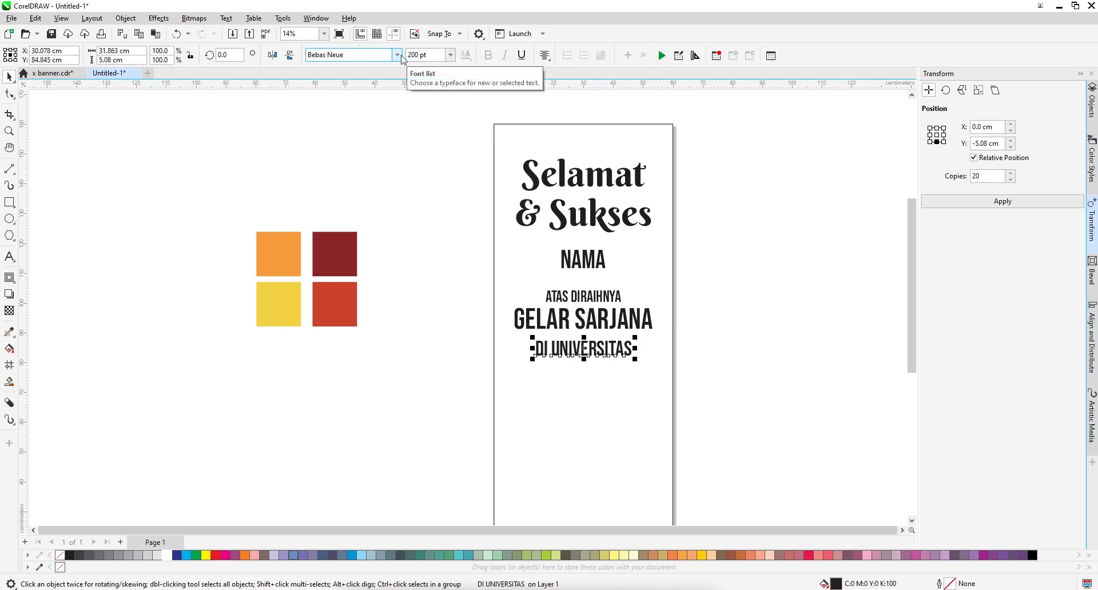
pyautogui.moveTo(596, 347); pyautogui.dragTo(596, 342)
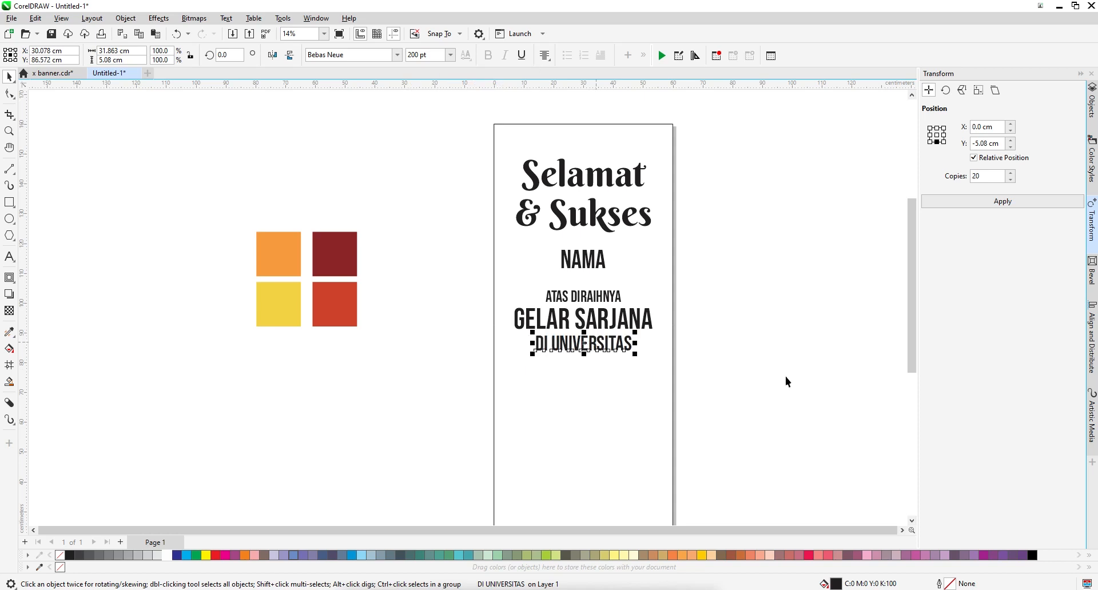
pyautogui.click(766, 350)
# - Copy the ATAS DIRAIHNYA line below DI UNIVERSITAS and change the copy's text to "TANGGAL, 2 NOVEMBER 2022"
pyautogui.moveTo(586, 297); pyautogui.dragTo(586, 372)
pyautogui.doubleClick(585, 371)
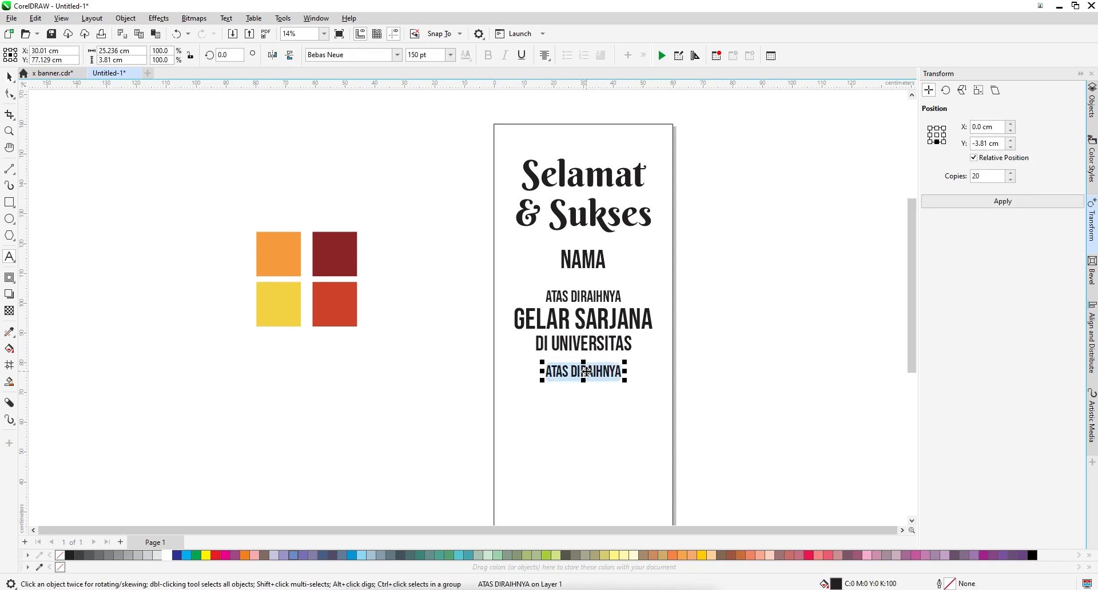
pyautogui.press('BackSpace')
pyautogui.write('TANGGAL')
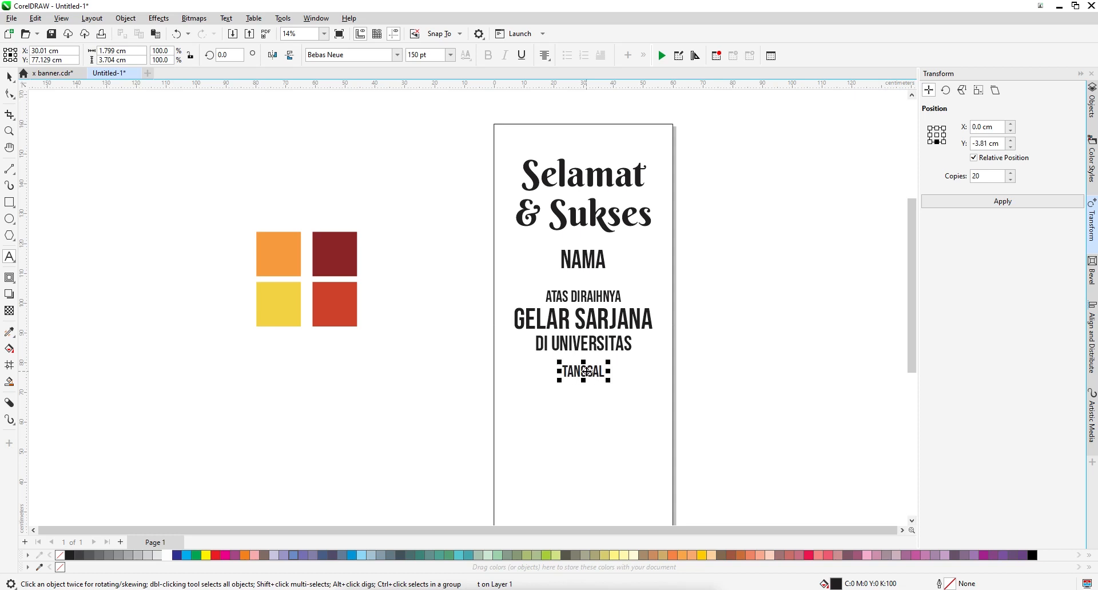
pyautogui.write(',')
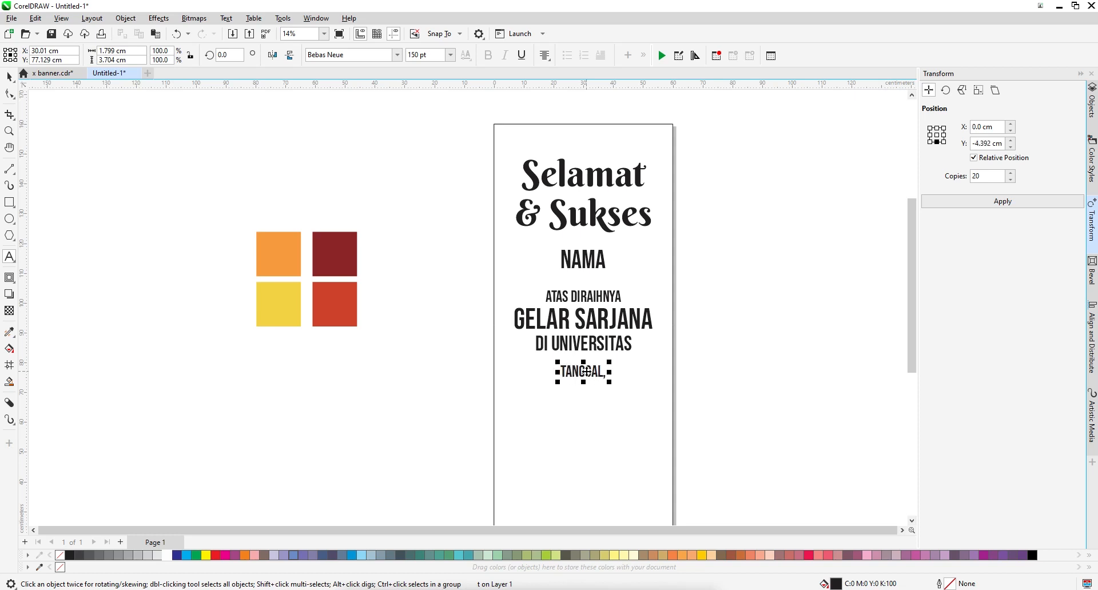
pyautogui.write(' 2')
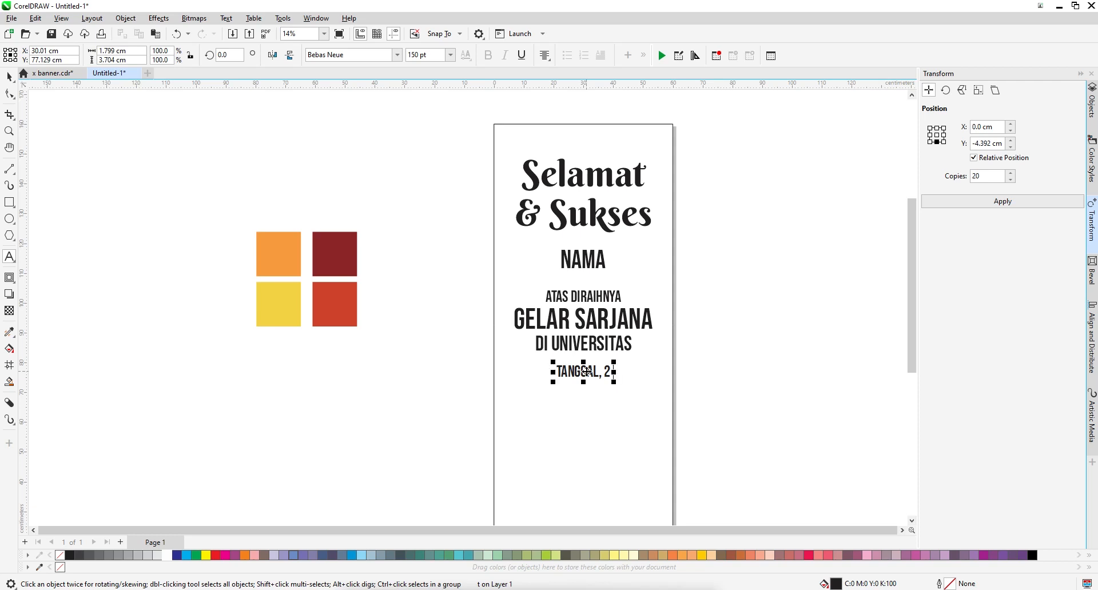
pyautogui.write(' NOVEMBER')
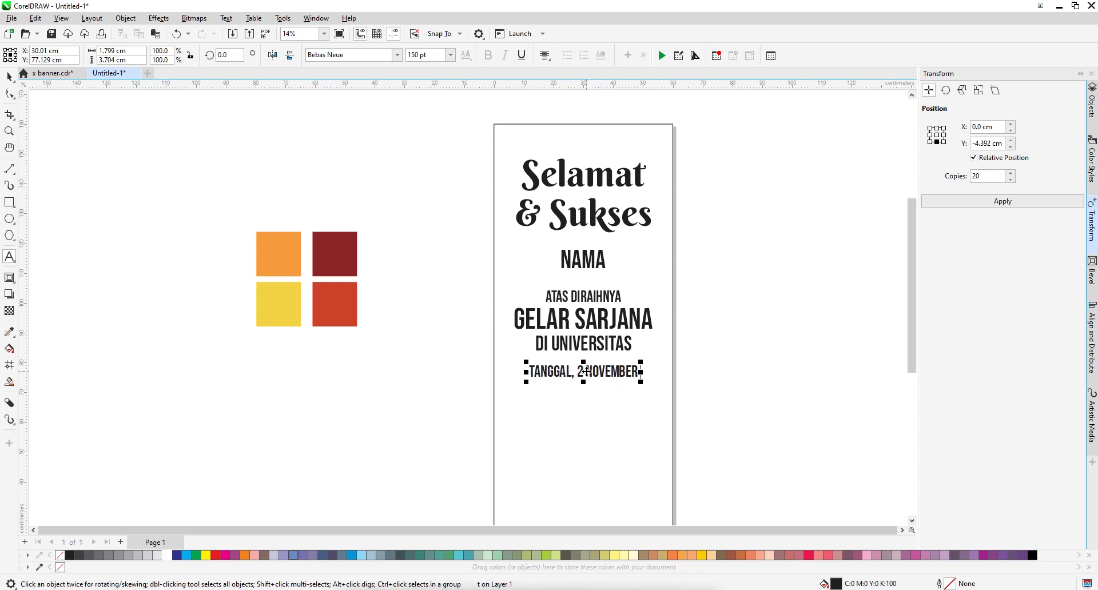
pyautogui.write(' 2022')
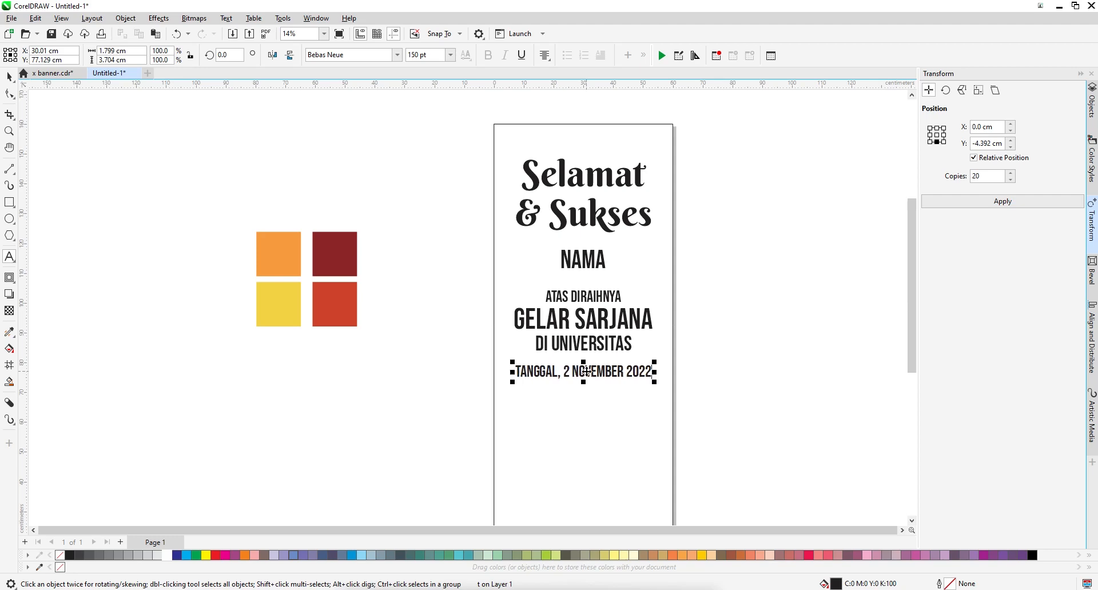
pyautogui.click(9, 76)
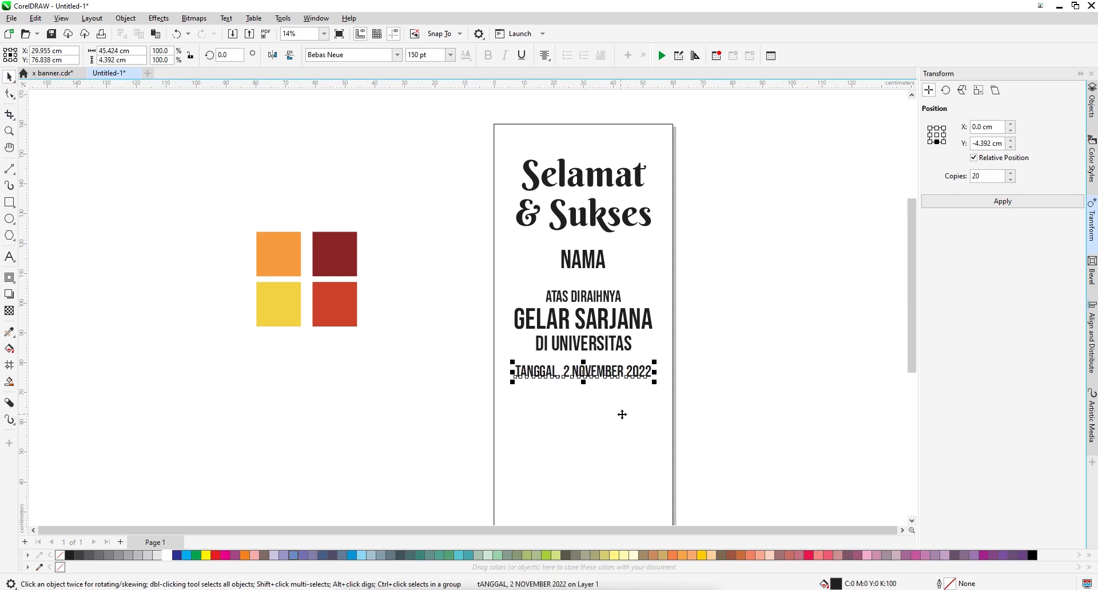
pyautogui.keyDown('shift'); pyautogui.click(671, 402); pyautogui.keyUp('shift')
pyautogui.click(531, 289)
# - Move the NAMA line slightly down towards ATAS DIRAIHNYA
pyautogui.scroll(-1, 498, 248)
pyautogui.scroll(1, 542, 269)
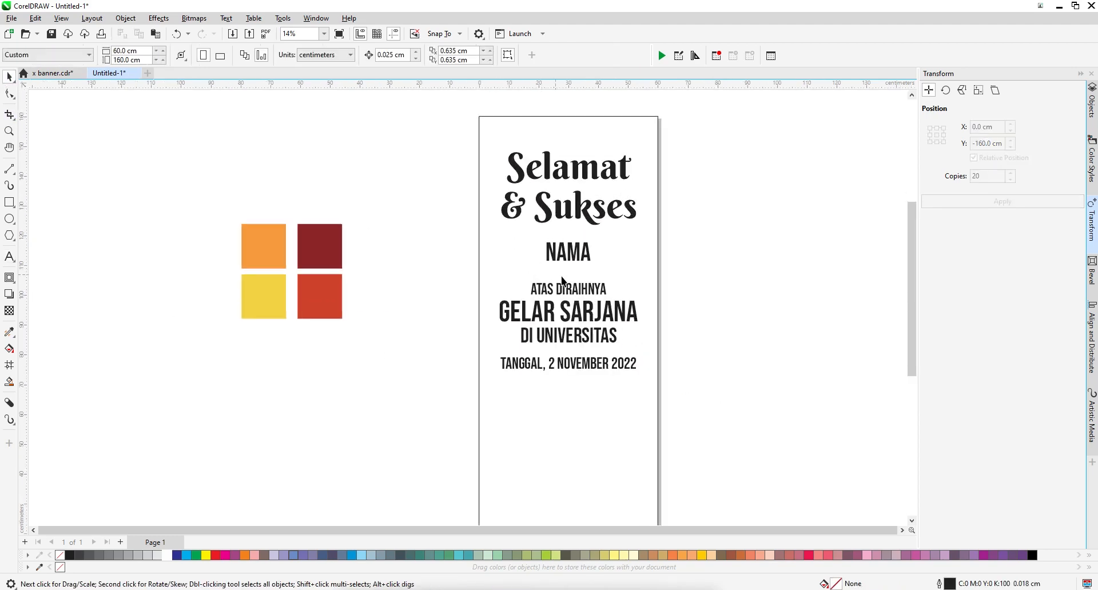
pyautogui.moveTo(579, 255); pyautogui.dragTo(580, 262)
pyautogui.scroll(-2, 432, 225)
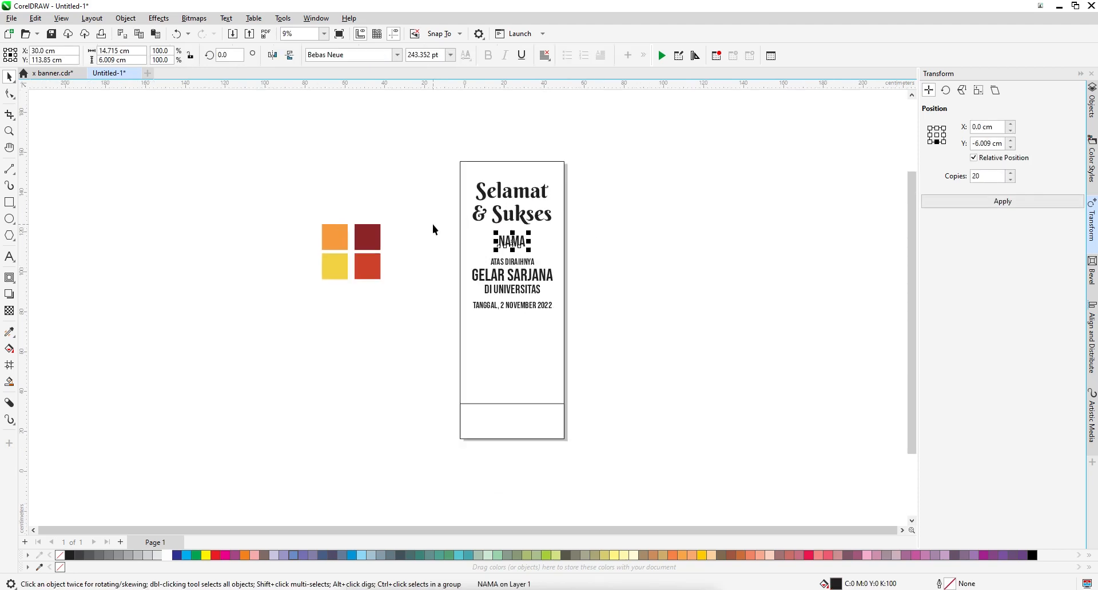
pyautogui.click(602, 286)
pyautogui.scroll(1, 504, 267)
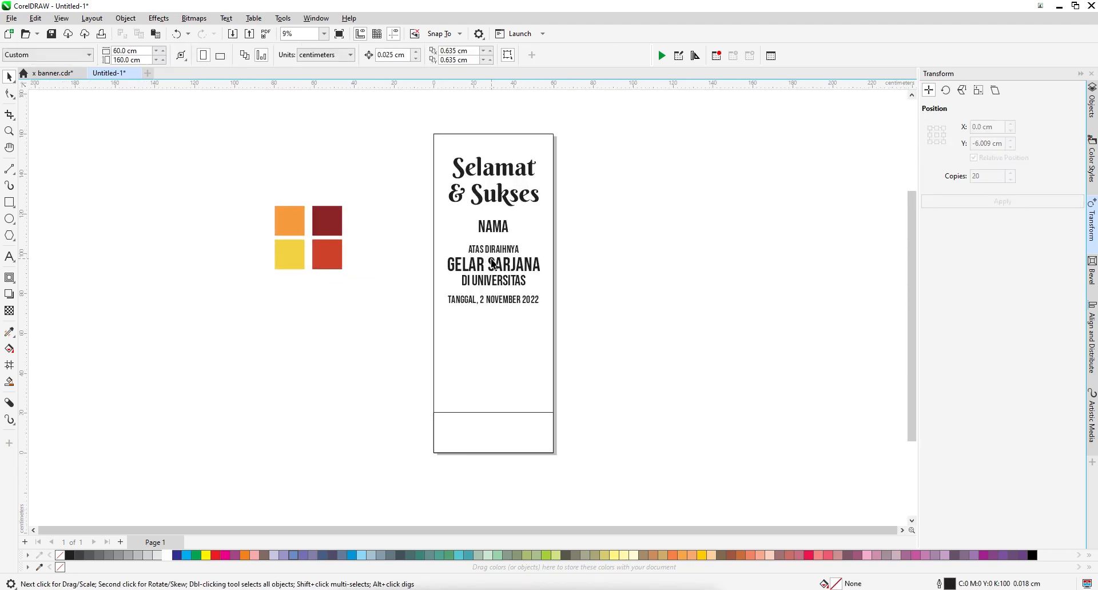
pyautogui.scroll(-1, 493, 264)
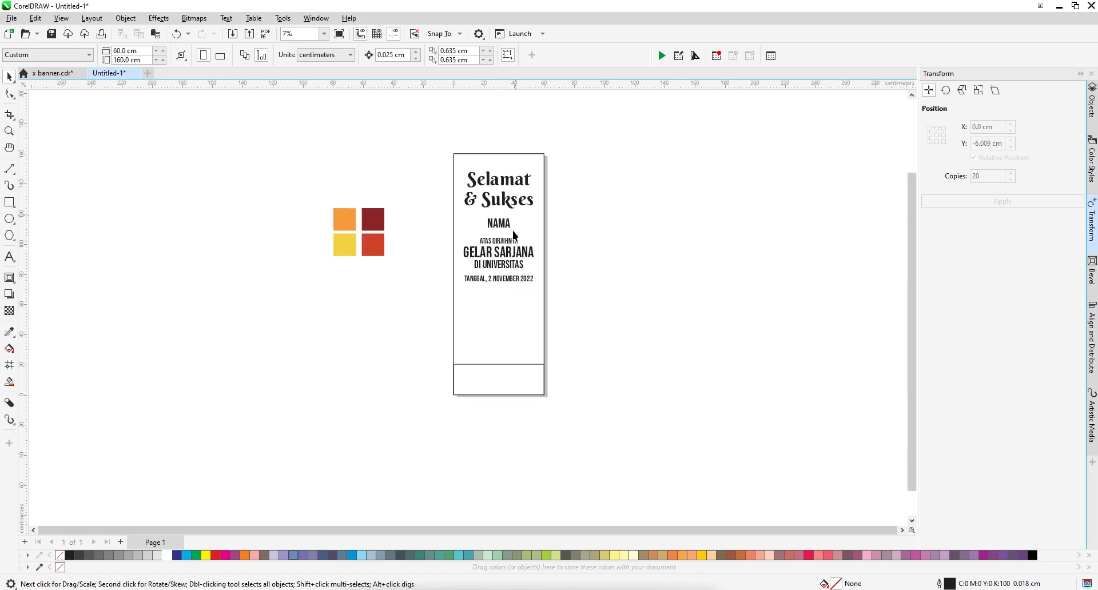
# - Copy NAMA into the rectangle at the banner's foot, change the copy to "DARI" and centre it in the rectangle
pyautogui.scroll(2, 495, 280)
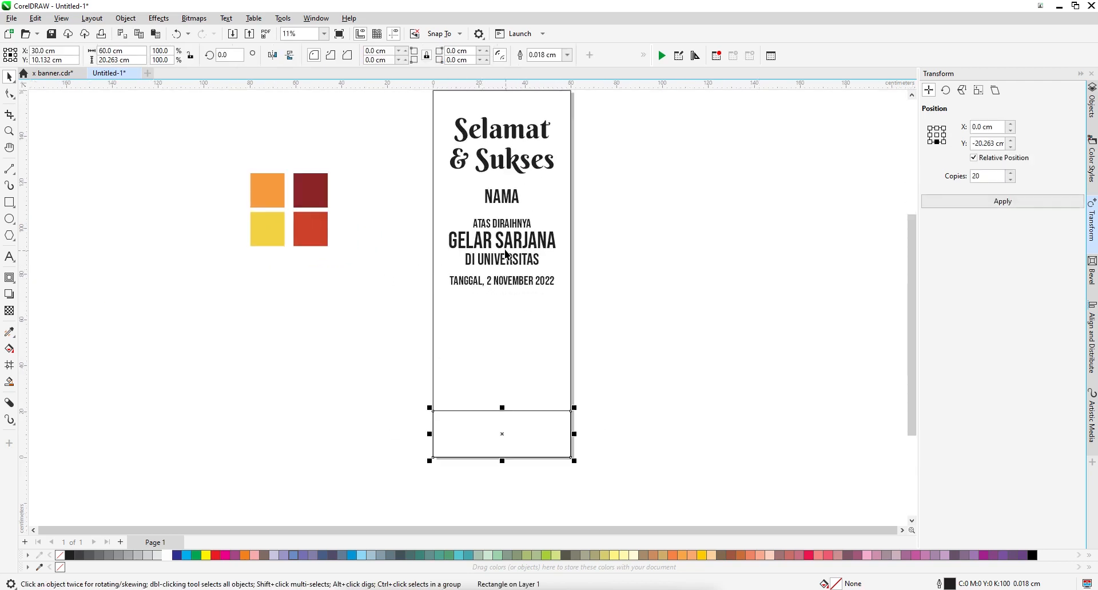
pyautogui.moveTo(501, 201); pyautogui.dragTo(462, 434)
pyautogui.hotkey('ctrl', 'a')
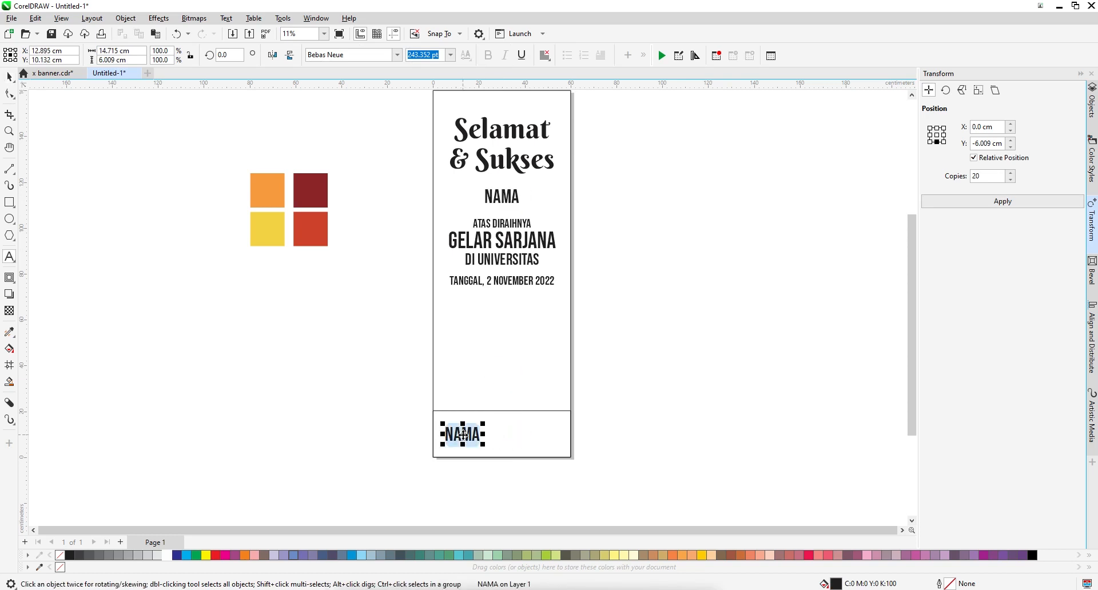
pyautogui.write('DARI')
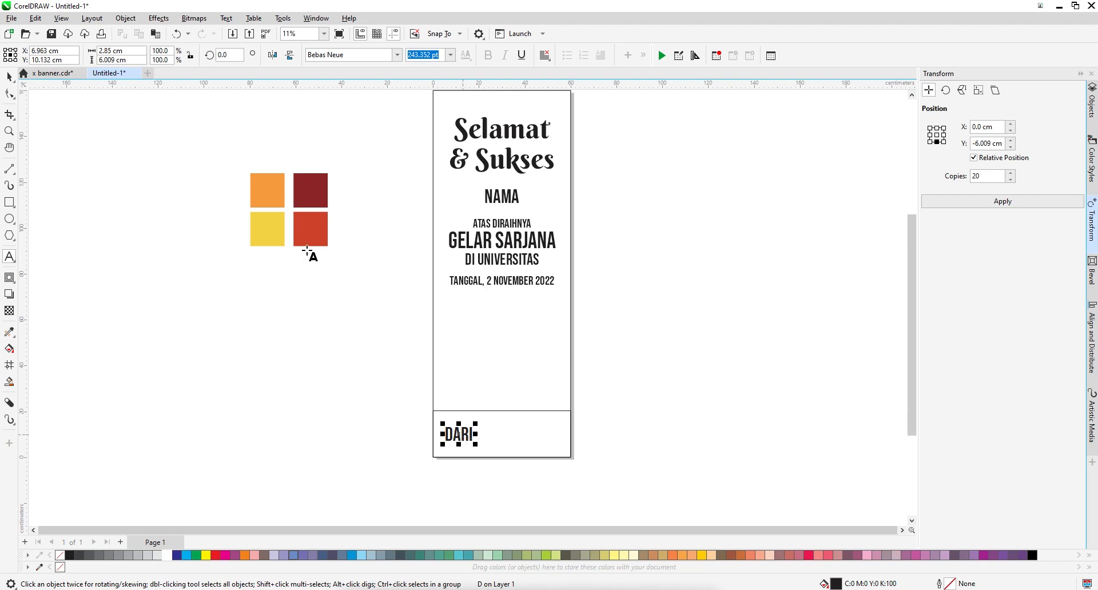
pyautogui.click(9, 76)
pyautogui.keyDown('shift'); pyautogui.click(506, 438); pyautogui.keyUp('shift')
pyautogui.press('e')
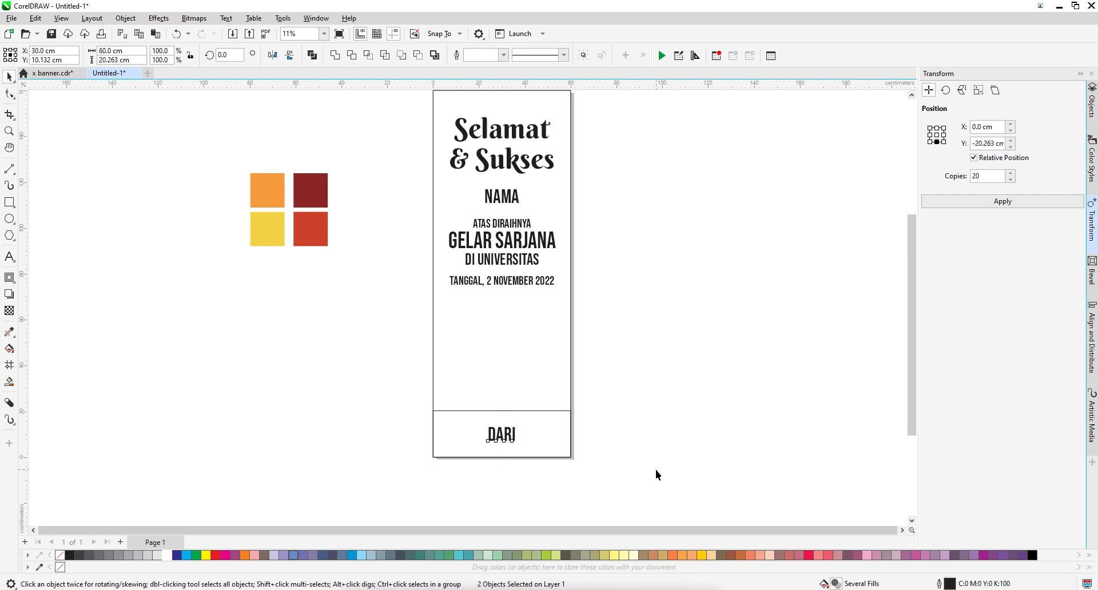
# - Scale the DARI text down about its centre to about 208 pt
pyautogui.click(656, 469)
pyautogui.click(515, 446)
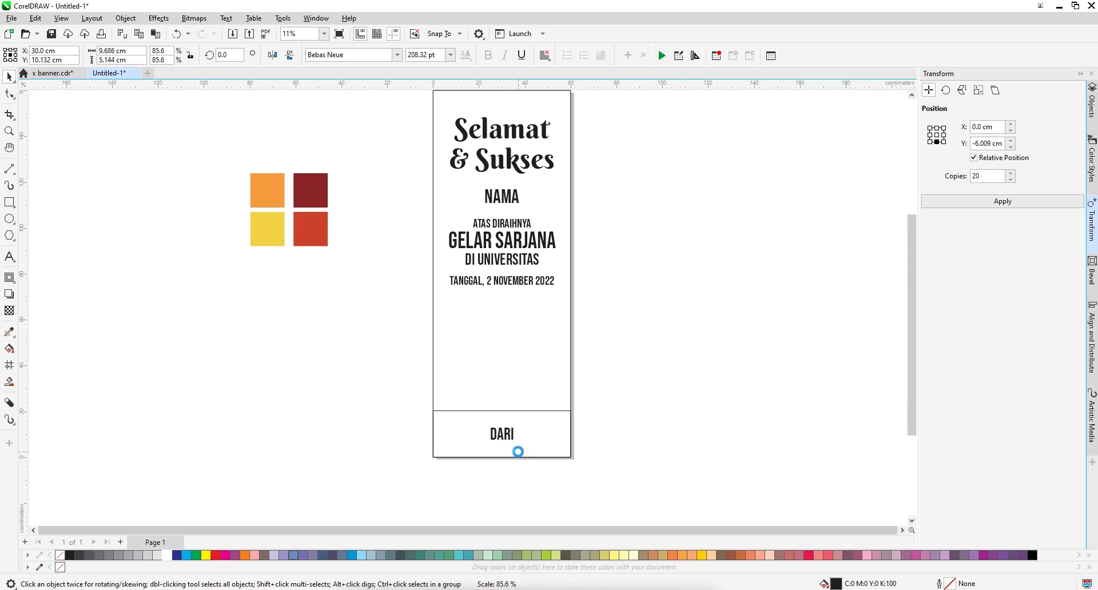
pyautogui.click(691, 454)
# - Extend the DARI text to read "DARI SESEORANG" and centre it horizontally in the foot rectangle
pyautogui.doubleClick(515, 435)
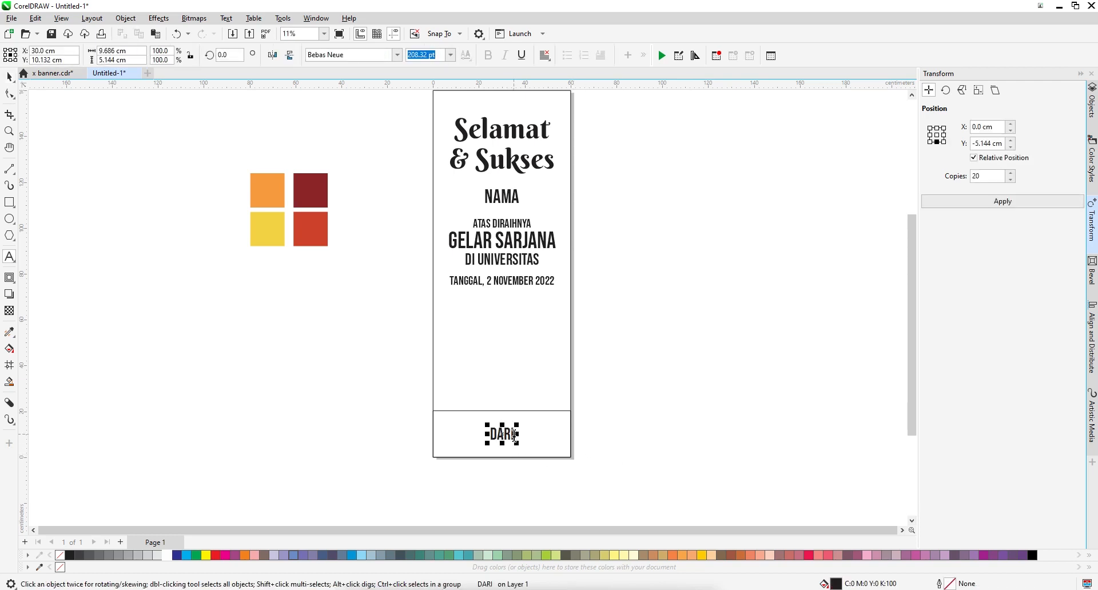
pyautogui.write('SESEORANG')
pyautogui.hotkey('ctrl', 'space')
pyautogui.keyDown('shift'); pyautogui.click(439, 431); pyautogui.keyUp('shift')
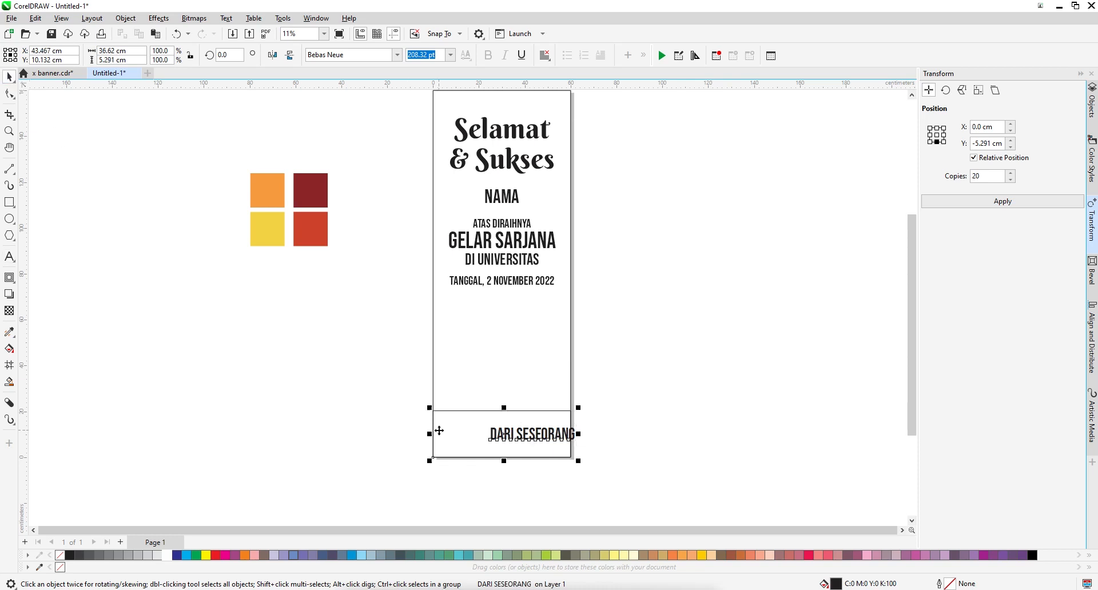
pyautogui.press('c')
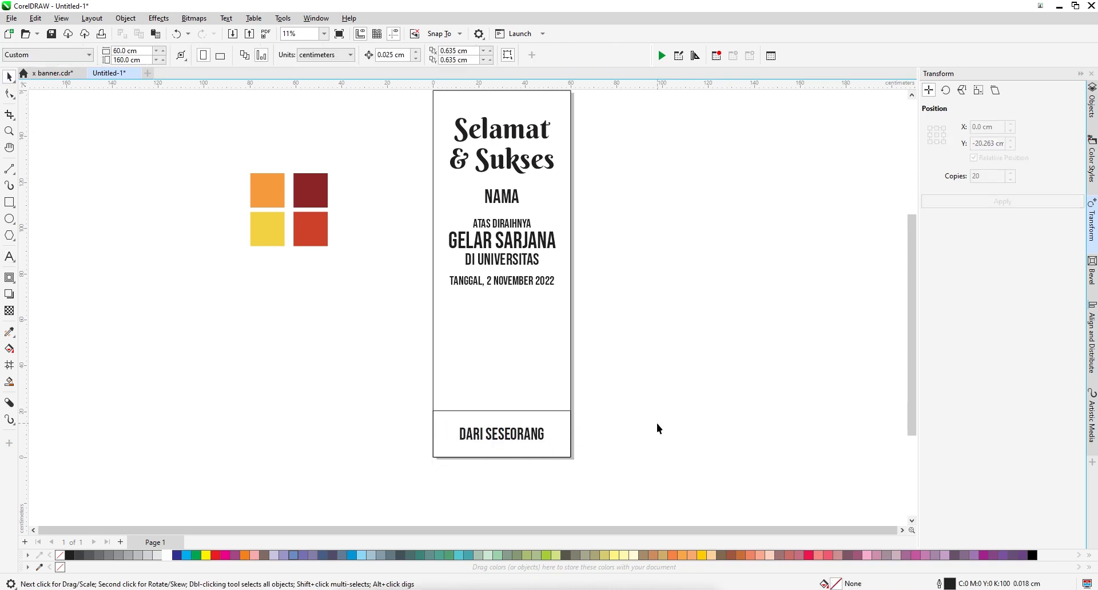
# - Draw a circle about 1.7 cm wide beside the heading near the banner's right edge and repeat it downward into a column of four
pyautogui.scroll(-1, 572, 338)
pyautogui.scroll(1, 501, 217)
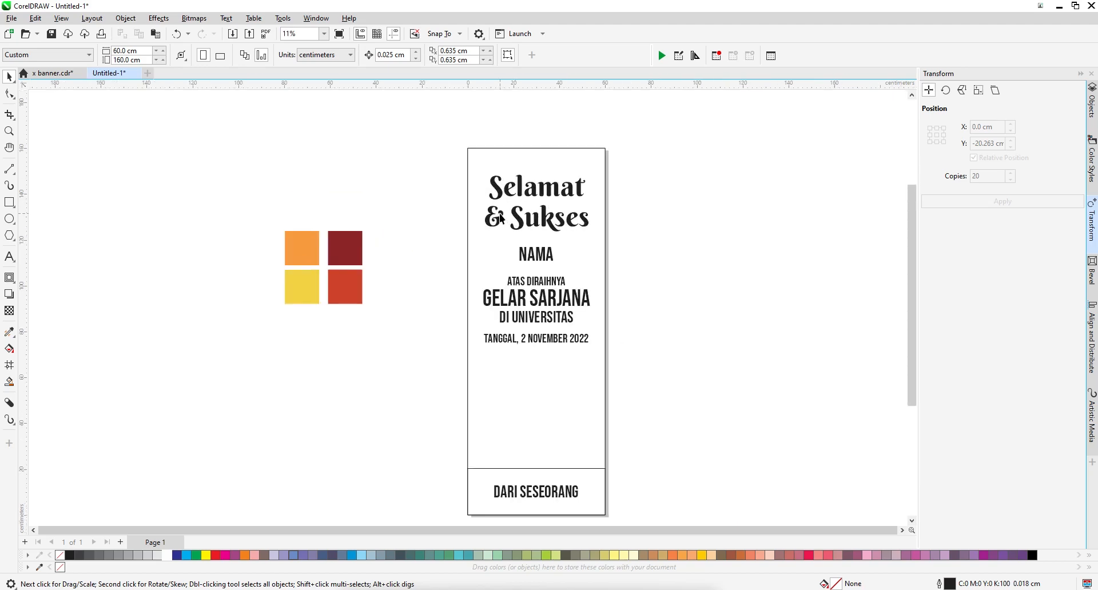
pyautogui.scroll(-1, 334, 144)
pyautogui.scroll(2, 454, 252)
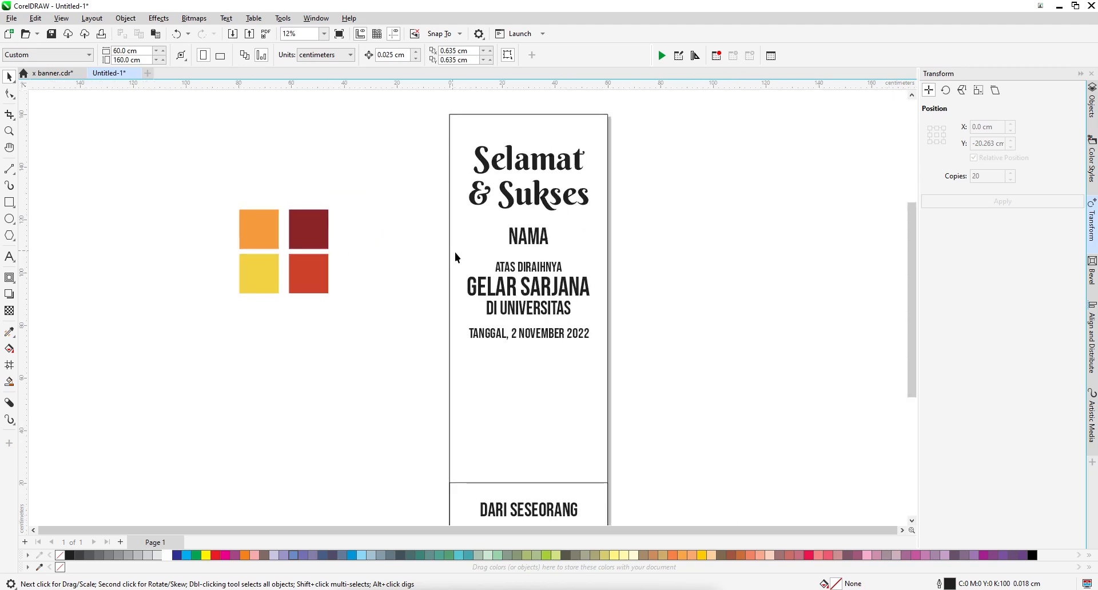
pyautogui.scroll(-2, 347, 225)
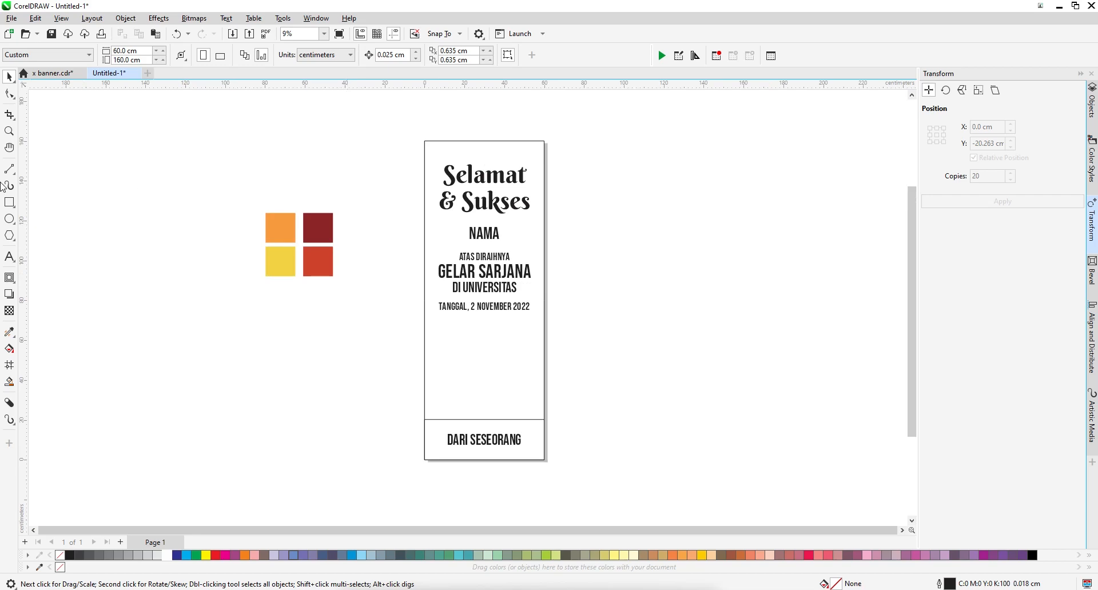
pyautogui.click(21, 222)
pyautogui.scroll(4, 539, 177)
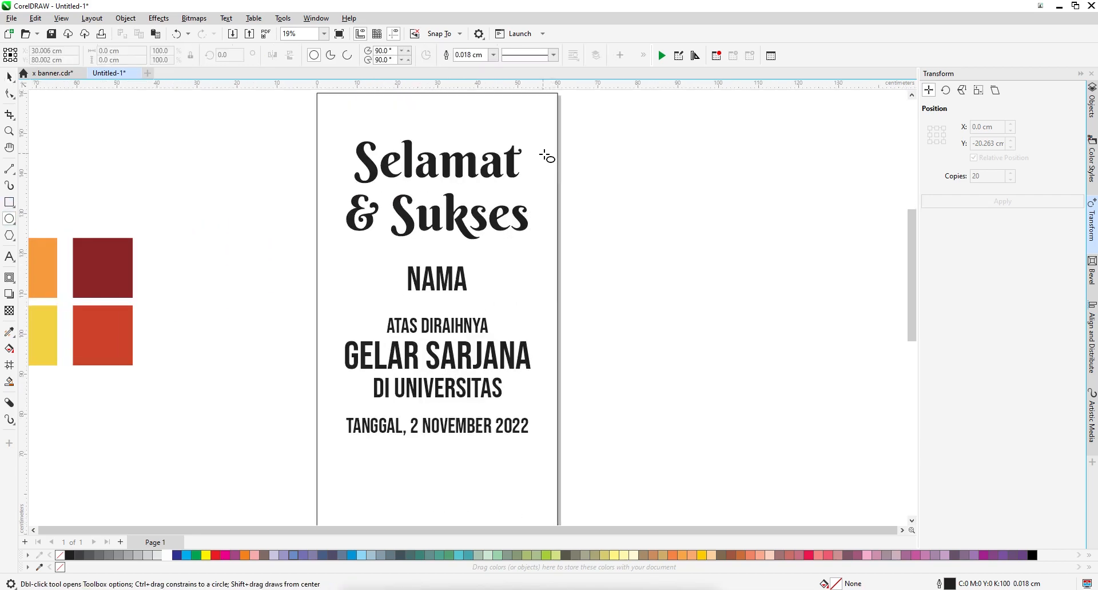
pyautogui.moveTo(543, 155); pyautogui.dragTo(548, 176)
pyautogui.press('space')
pyautogui.scroll(1, 547, 160)
pyautogui.hotkey('ctrl', 'r')
pyautogui.hotkey('ctrl', 'r')
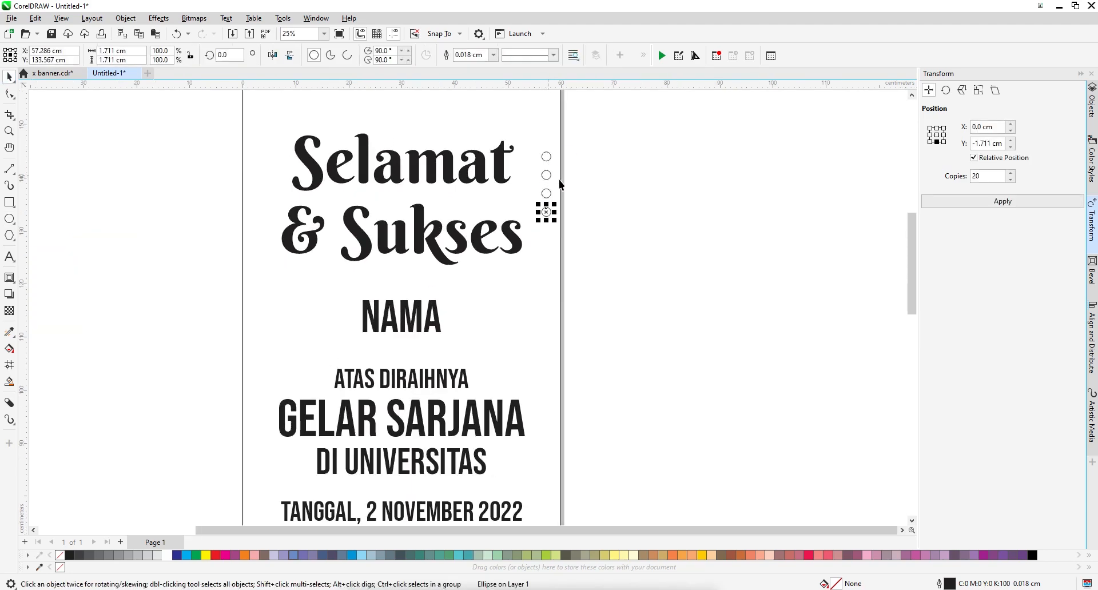
# - Scale the column of four circles down to about 1.4 x 10.2 cm and group the circles
pyautogui.click(589, 131)
pyautogui.moveTo(530, 240); pyautogui.dragTo(545, 207)
pyautogui.scroll(-2, 588, 173)
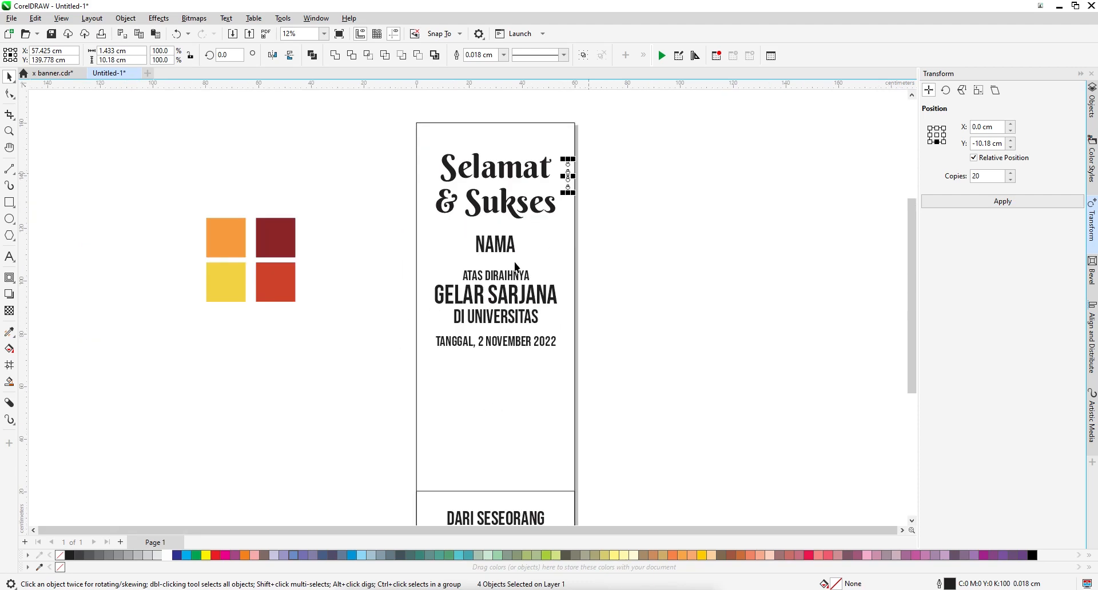
pyautogui.hotkey('ctrl', 'g')
# - Fill the grouped circles with the yellow swatch's colour and remove their outline
pyautogui.click(18, 344)
pyautogui.click(46, 333)
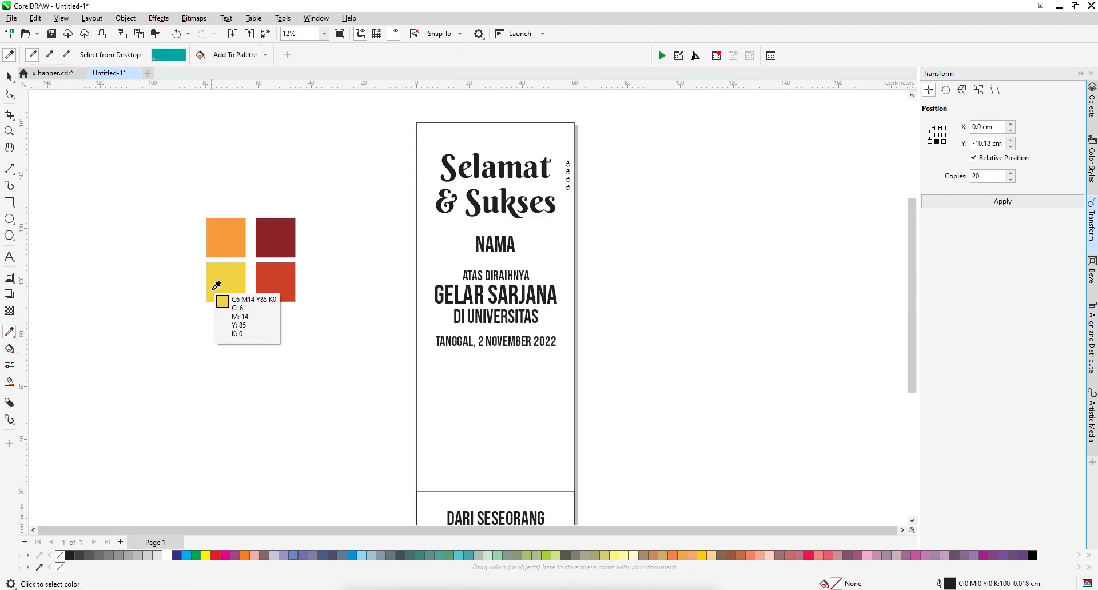
pyautogui.click(220, 286)
pyautogui.scroll(3, 565, 180)
pyautogui.click(571, 179)
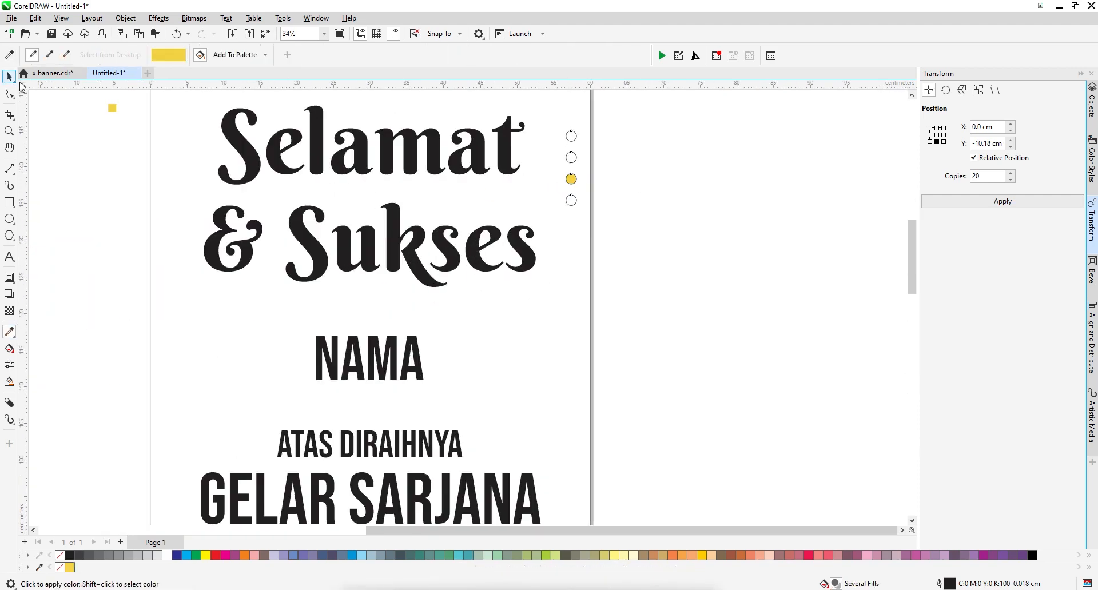
pyautogui.press('space')
pyautogui.click(70, 568)
pyautogui.rightClick(61, 568)
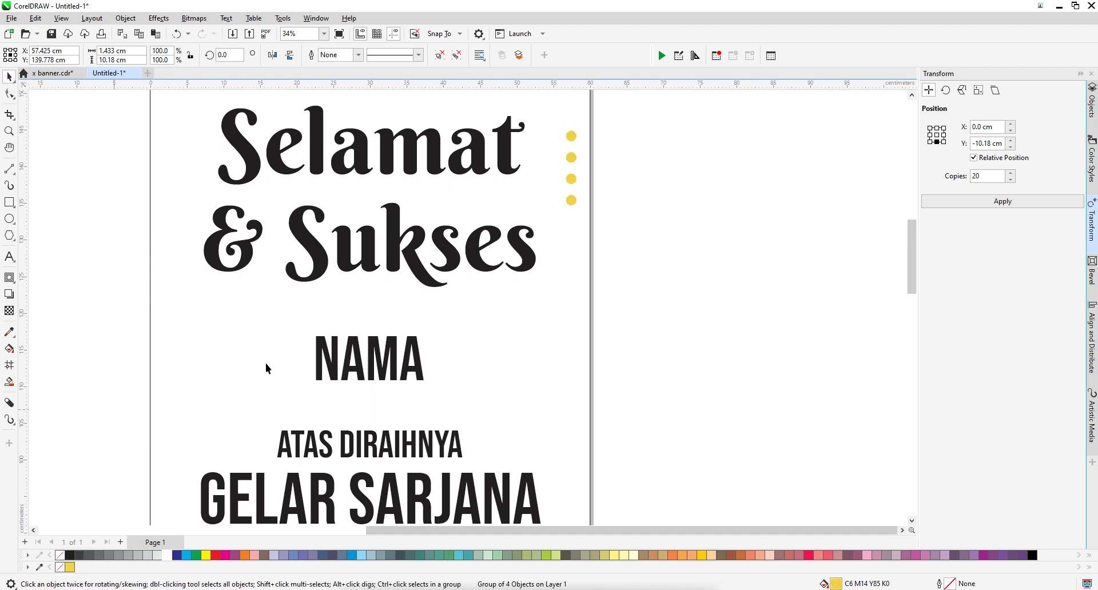
pyautogui.click(702, 281)
# - Recolour the grouped circles beside the heading with the orange swatch's colour
pyautogui.scroll(-2, 702, 281)
pyautogui.scroll(-1, 698, 281)
pyautogui.click(647, 242)
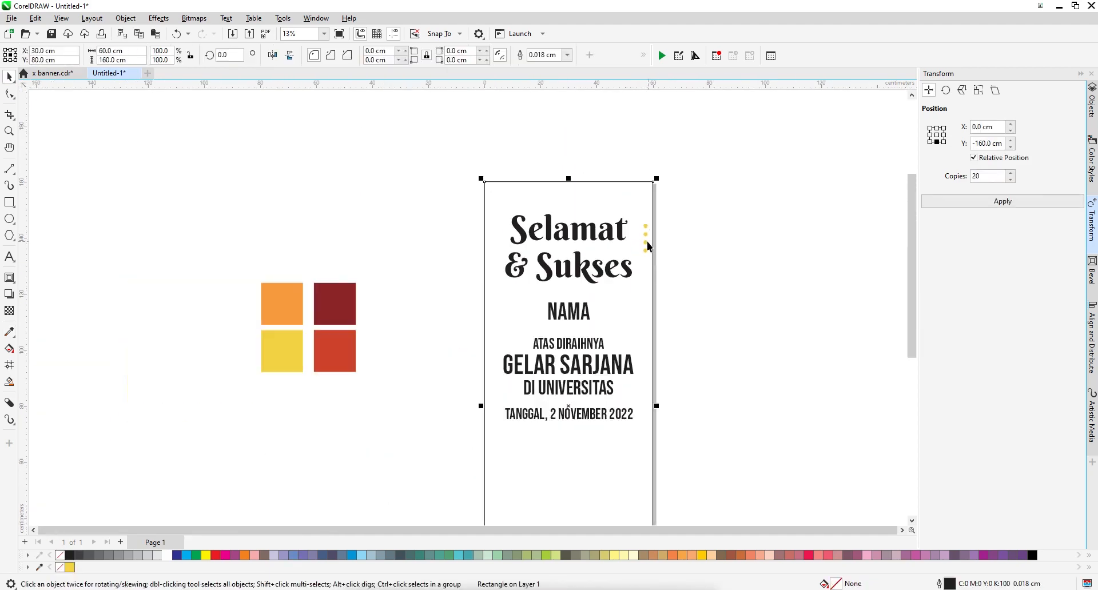
pyautogui.click(646, 239)
pyautogui.click(10, 333)
pyautogui.click(296, 308)
pyautogui.scroll(4, 589, 312)
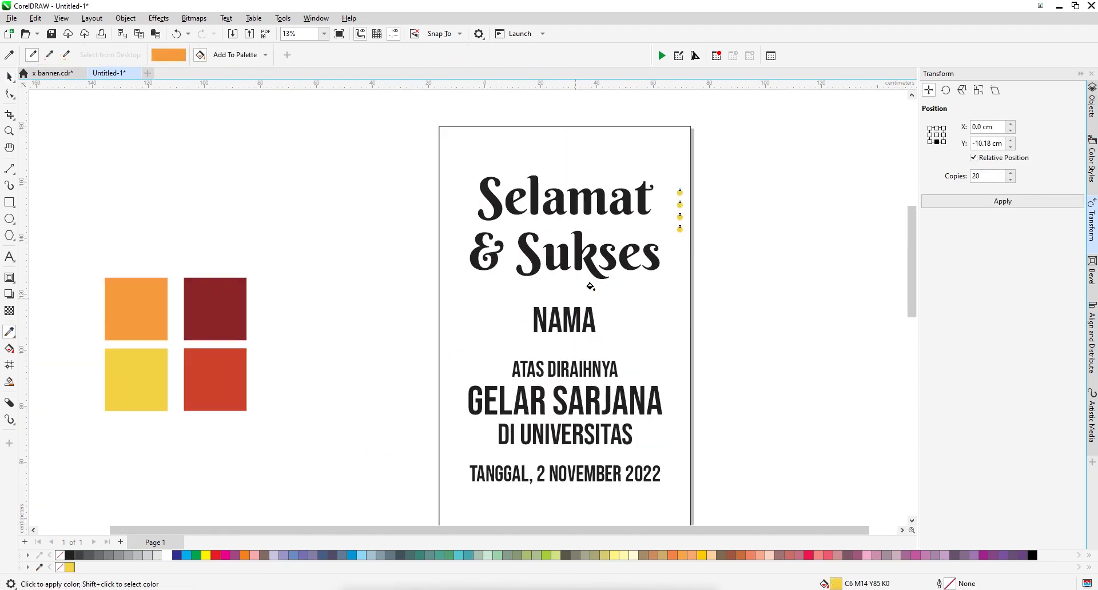
pyautogui.click(9, 76)
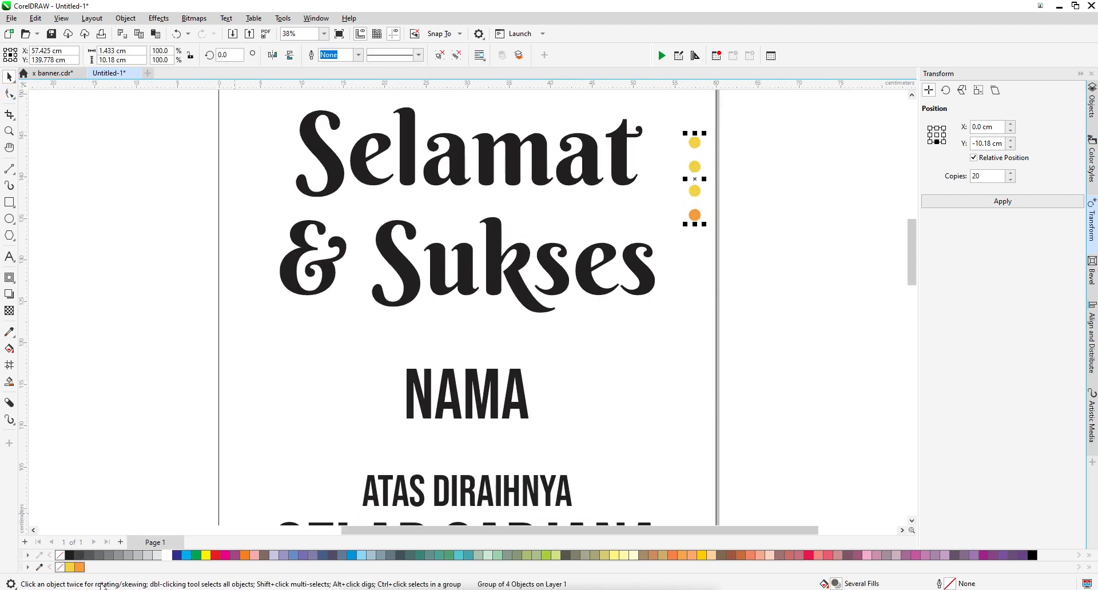
pyautogui.click(80, 567)
pyautogui.click(296, 337)
# - Draw a circle about 16 cm wide beside the banner and add a concentric copy about 11.9 cm wide inside it
pyautogui.scroll(-2, 296, 338)
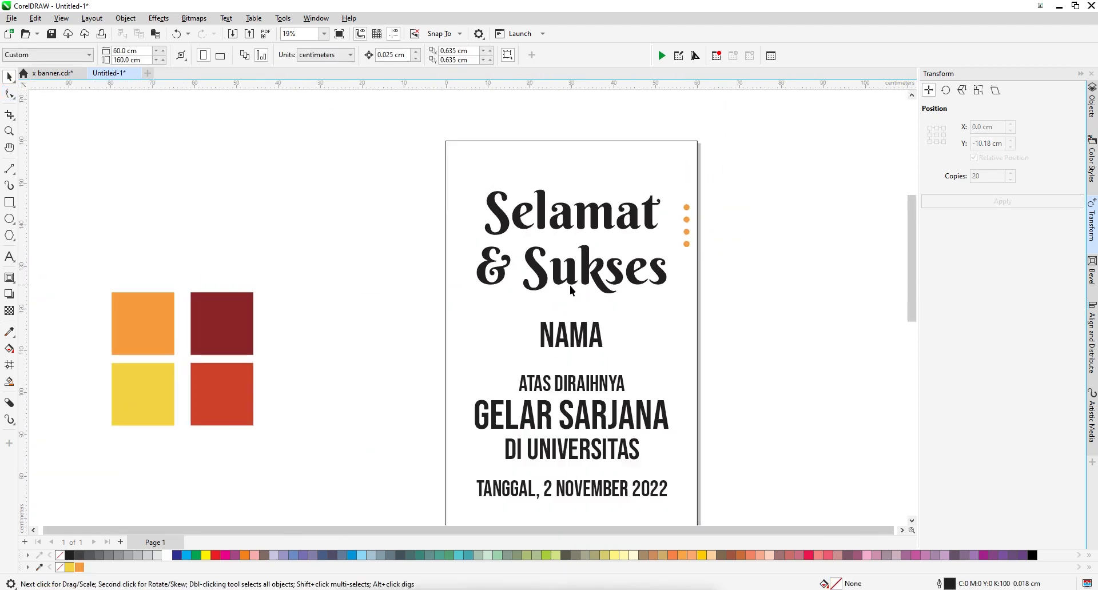
pyautogui.scroll(-1, 516, 308)
pyautogui.click(9, 218)
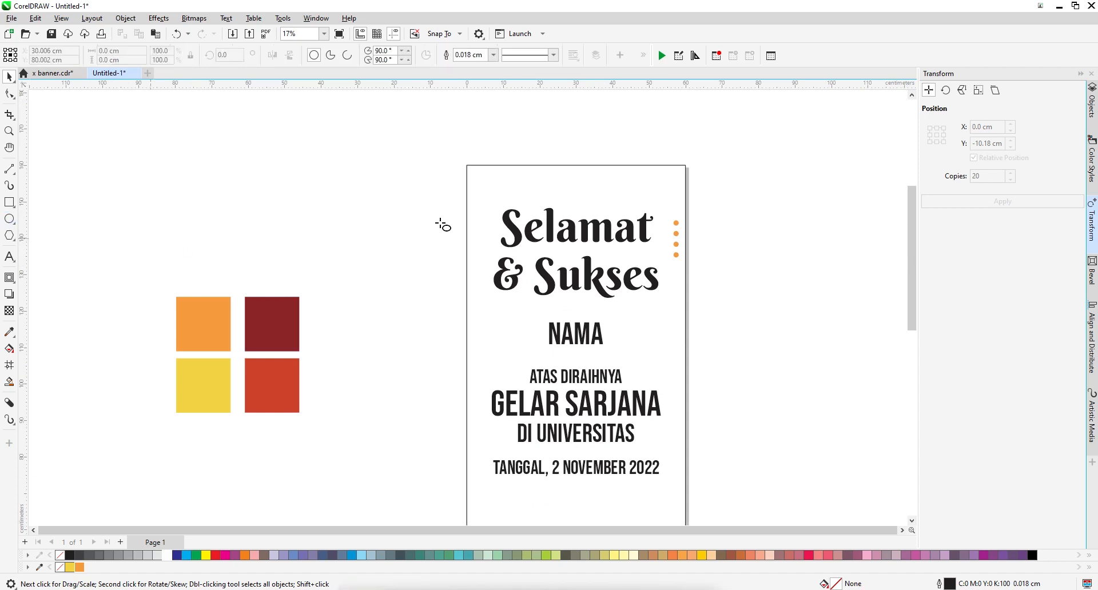
pyautogui.moveTo(353, 182); pyautogui.dragTo(418, 246)
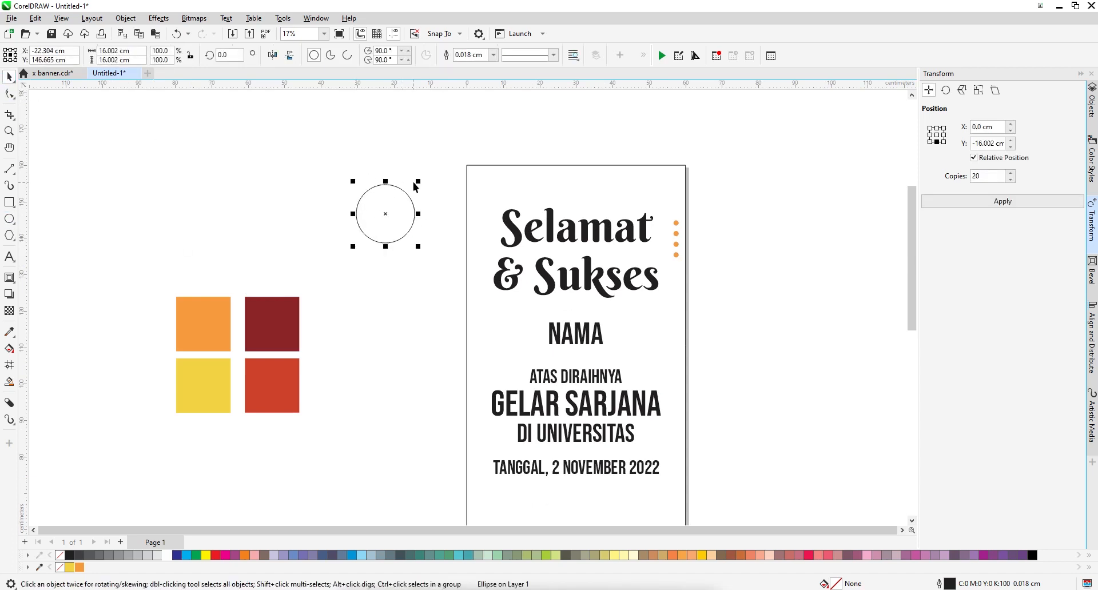
pyautogui.moveTo(418, 181); pyautogui.dragTo(410, 189)
pyautogui.hotkey('ctrl', 'z')
# - Set the outline width of both concentric circles to 0.2 cm
pyautogui.moveTo(338, 167); pyautogui.dragTo(464, 266)
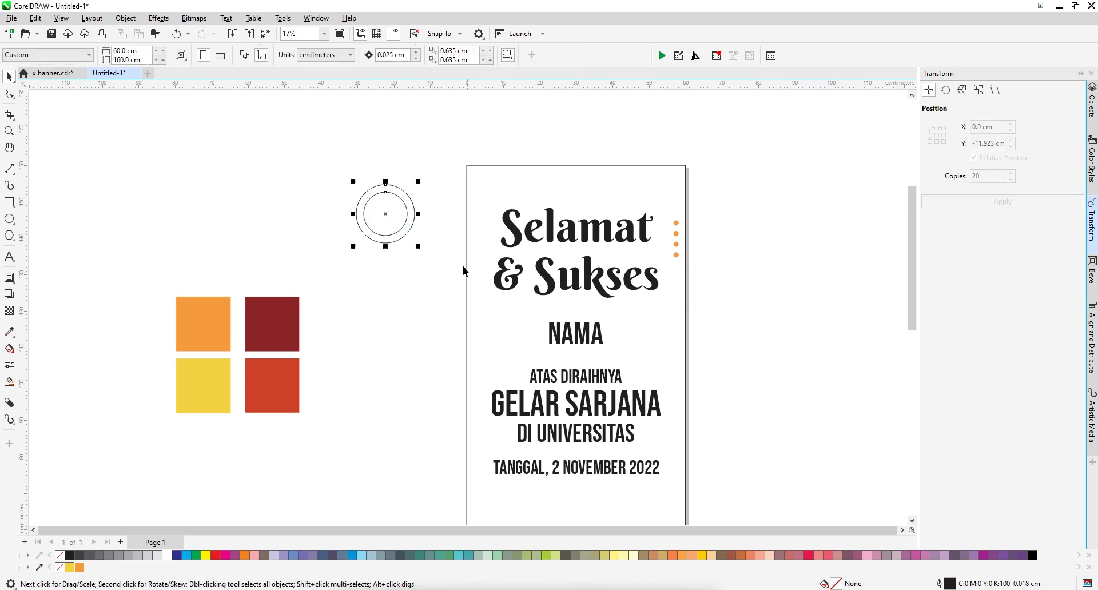
pyautogui.click(504, 56)
pyautogui.click(489, 109)
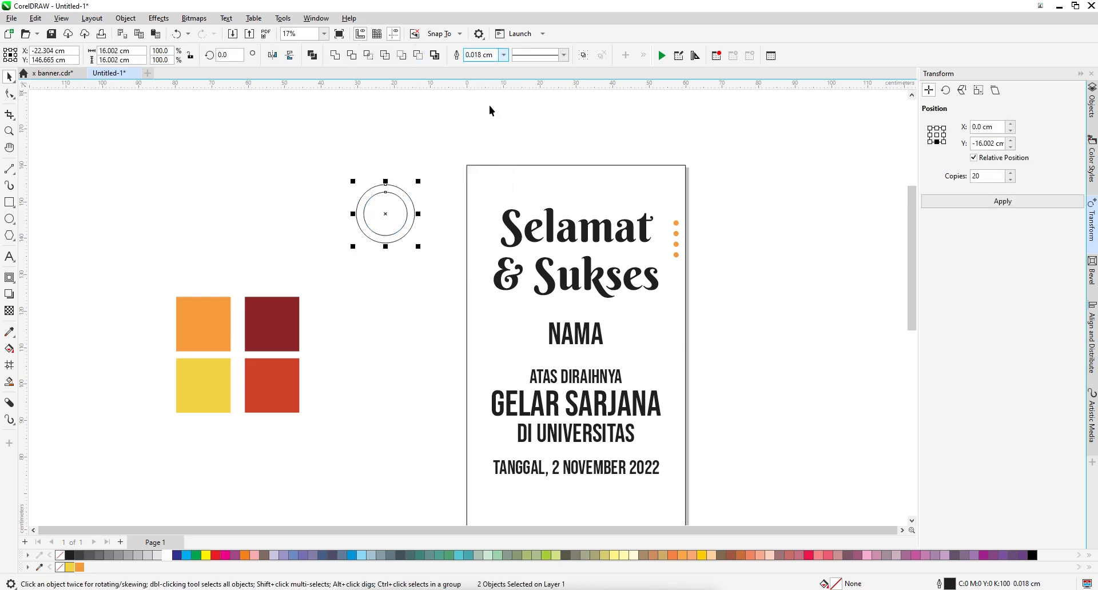
pyautogui.click(503, 56)
pyautogui.click(477, 126)
pyautogui.click(504, 55)
pyautogui.click(477, 135)
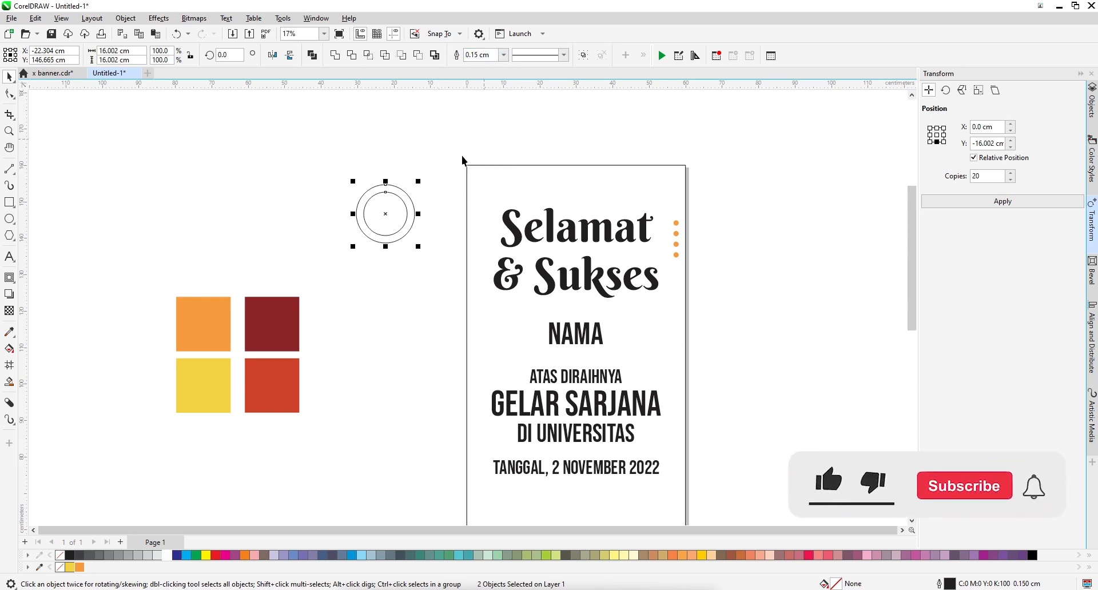
pyautogui.click(504, 55)
pyautogui.click(485, 143)
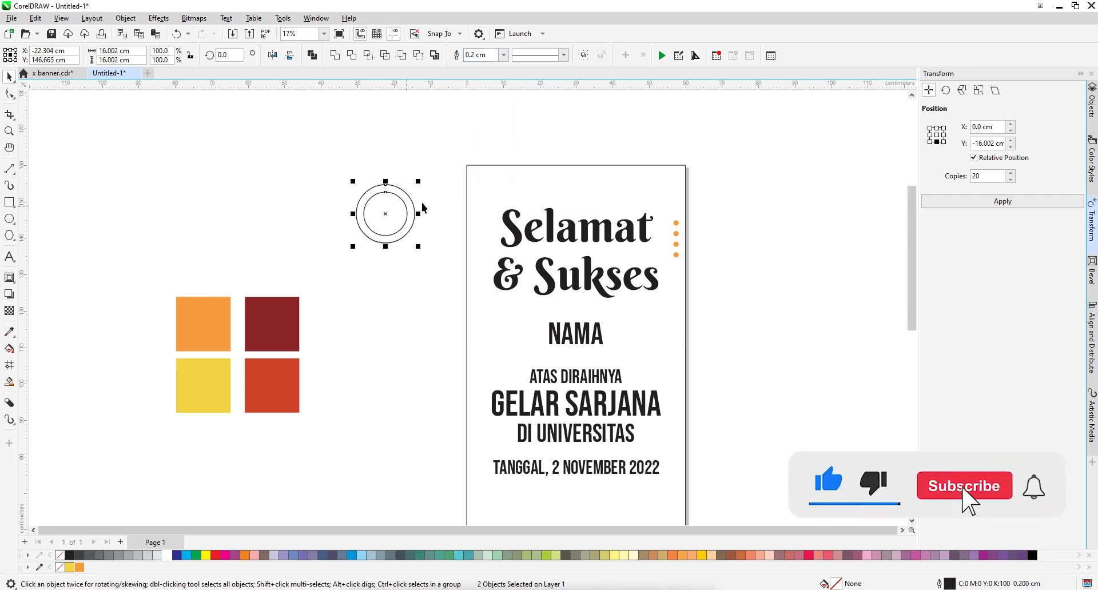
# - Move the two circles next to the banner's left edge and add a third concentric circle about 8.4 cm wide inside them
pyautogui.moveTo(396, 210); pyautogui.dragTo(440, 234)
pyautogui.scroll(4, 427, 200)
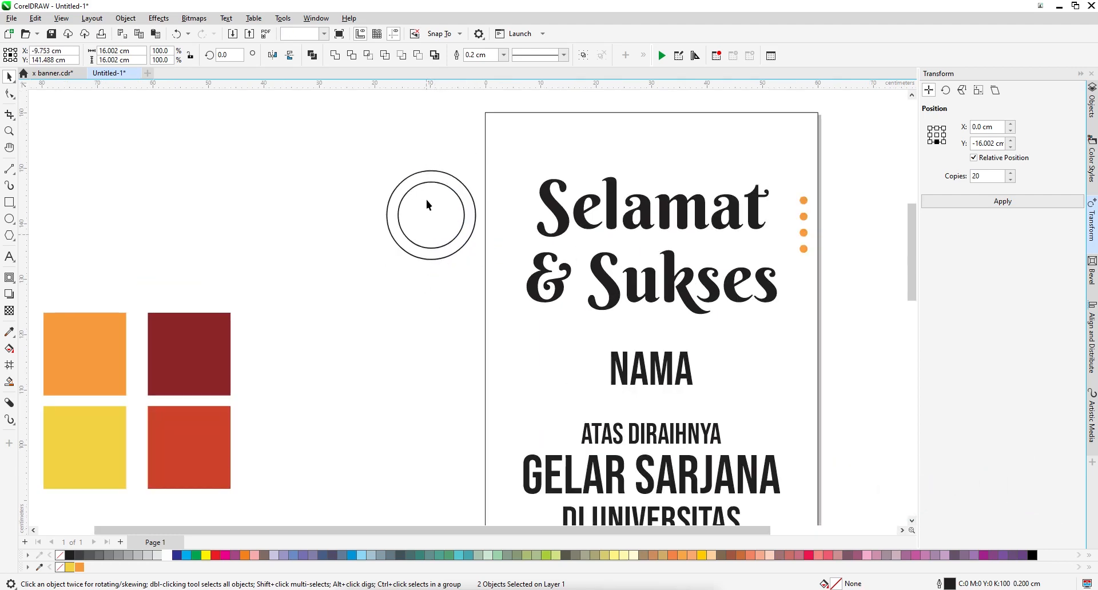
pyautogui.moveTo(479, 195); pyautogui.dragTo(478, 211)
pyautogui.rightClick(477, 212)
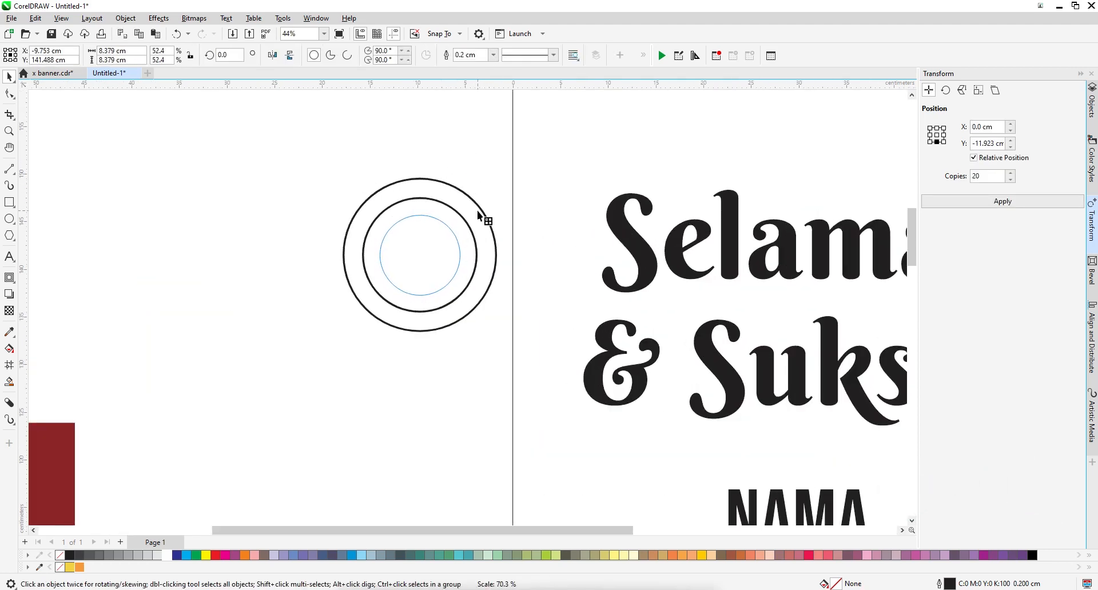
# - Enlarge the three concentric circles to about 21 cm, place them across the banner's left edge beside the heading and group them
pyautogui.scroll(-3, 463, 205)
pyautogui.moveTo(355, 164); pyautogui.dragTo(548, 339)
pyautogui.moveTo(489, 291); pyautogui.dragTo(505, 321)
pyautogui.scroll(-1, 458, 269)
pyautogui.moveTo(442, 250); pyautogui.dragTo(479, 253)
pyautogui.hotkey('ctrl', 'g')
# - Set the concentric circle group's outline to 20% black with a width of 0.3 cm
pyautogui.scroll(-2, 479, 253)
pyautogui.scroll(2, 480, 286)
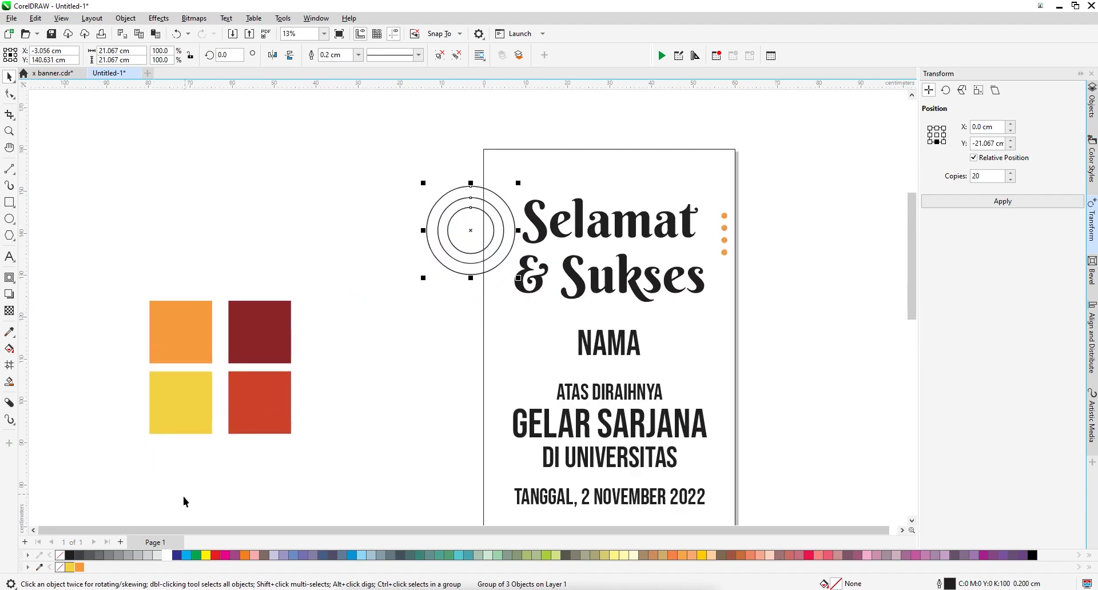
pyautogui.rightClick(159, 556)
pyautogui.rightClick(143, 556)
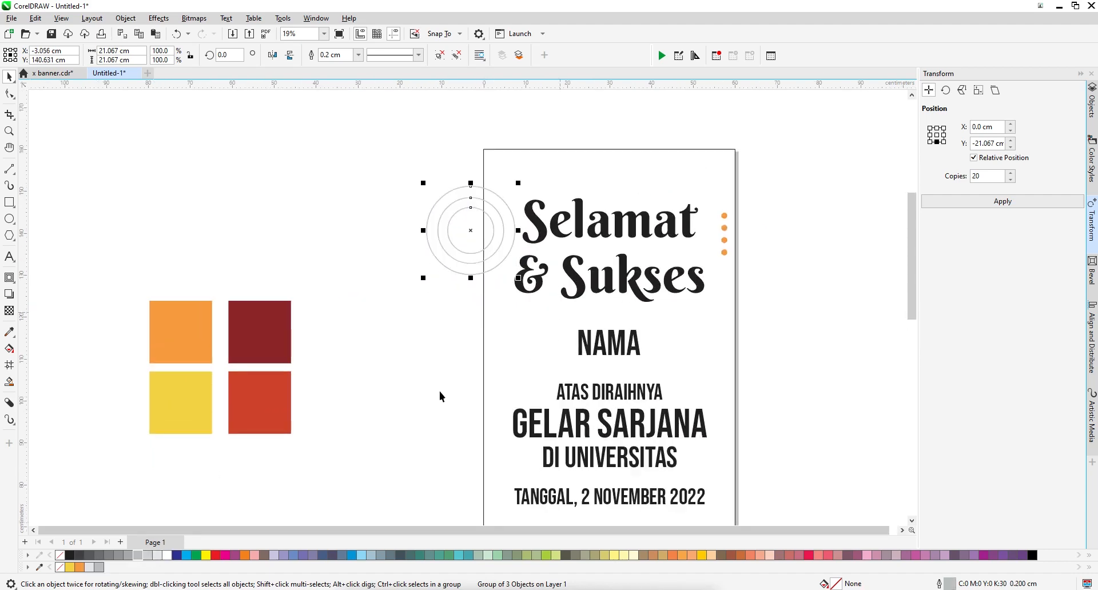
pyautogui.rightClick(148, 556)
pyautogui.scroll(-1, 473, 236)
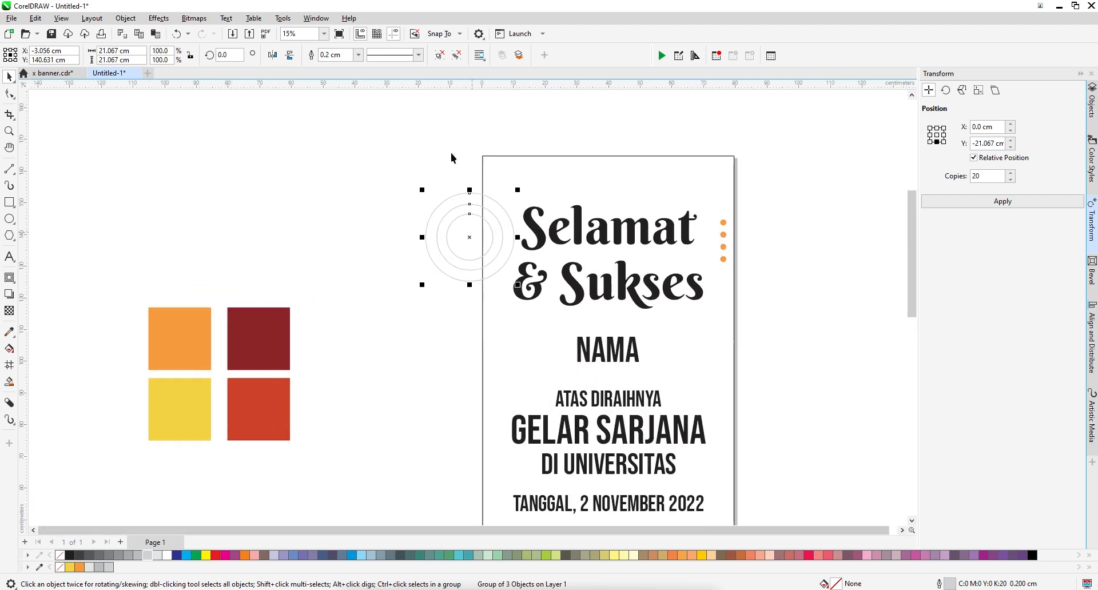
pyautogui.click(359, 56)
pyautogui.click(347, 164)
pyautogui.click(408, 223)
pyautogui.scroll(-1, 408, 224)
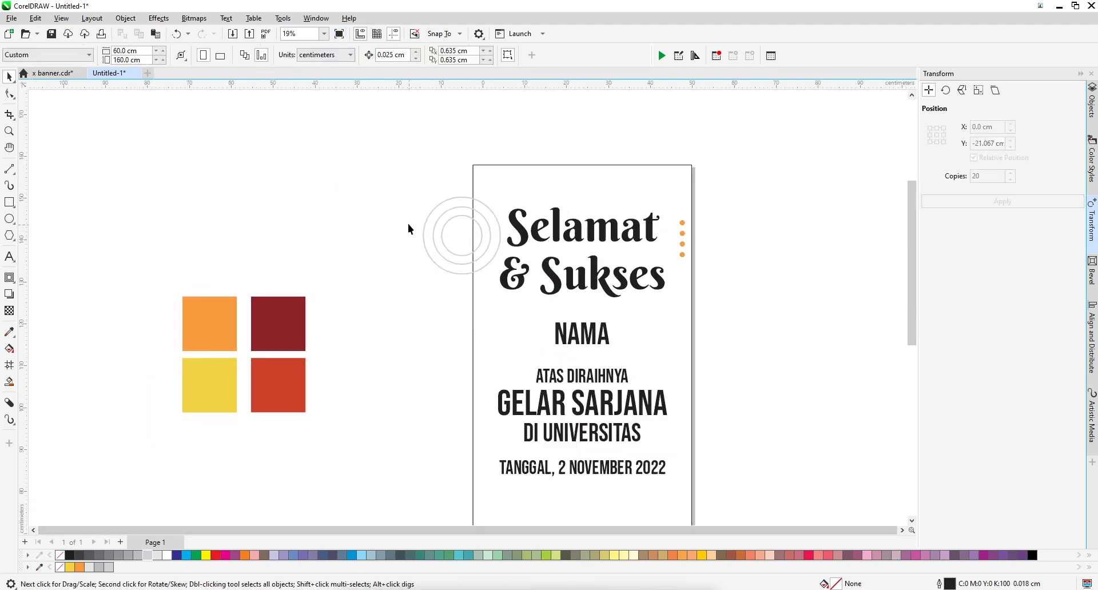
# - Move the concentric circle group straight down to about Y 138.1 cm beside the heading
pyautogui.scroll(-2, 408, 229)
pyautogui.click(466, 223)
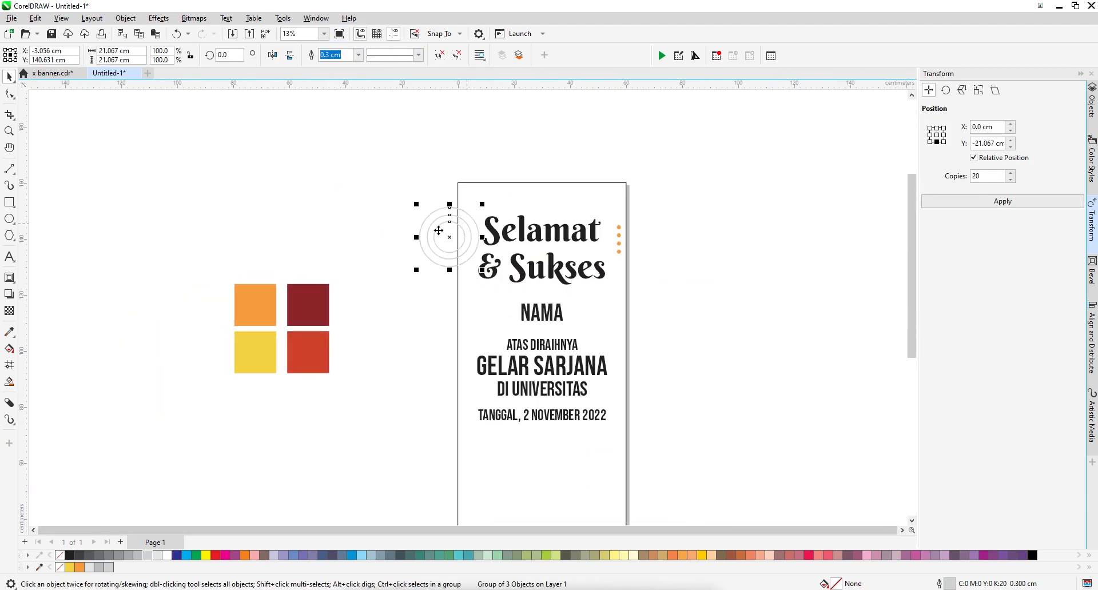
pyautogui.scroll(-1, 401, 280)
pyautogui.scroll(2, 401, 284)
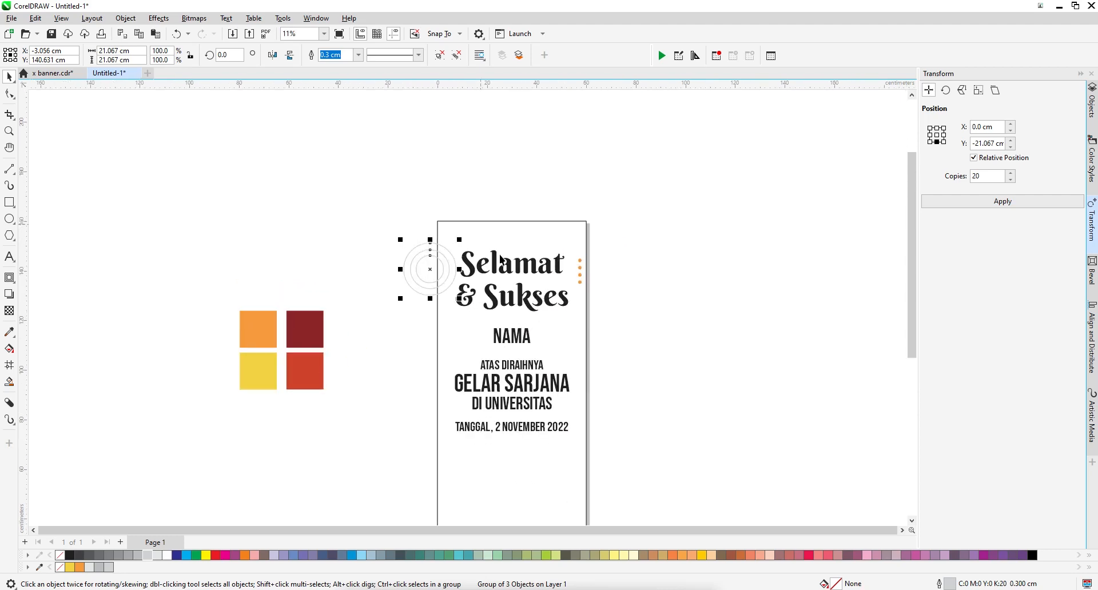
pyautogui.moveTo(404, 277); pyautogui.dragTo(408, 285)
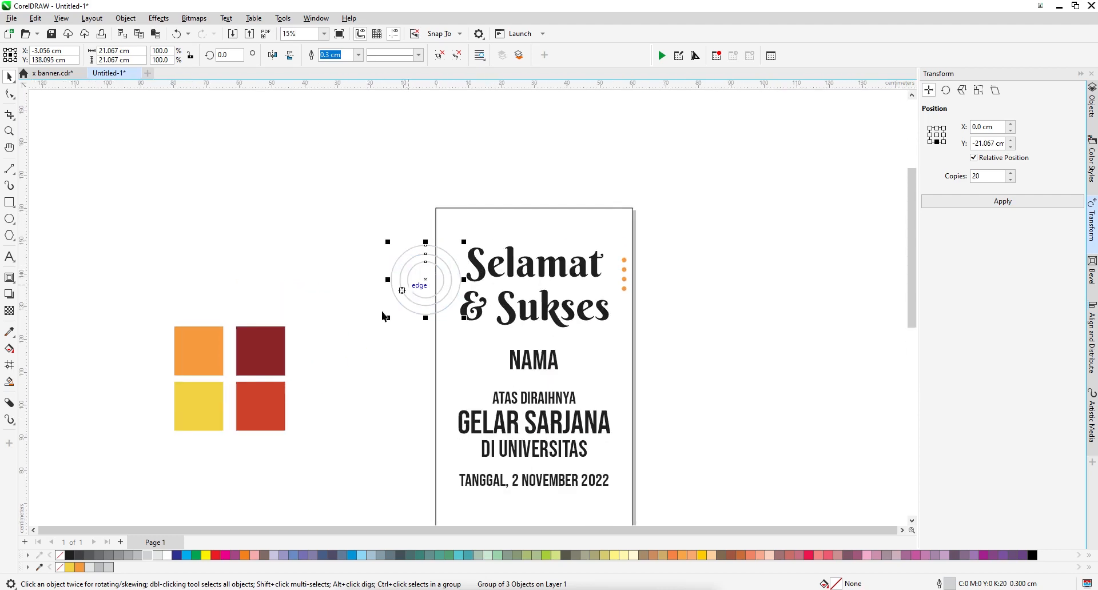
pyautogui.click(502, 279)
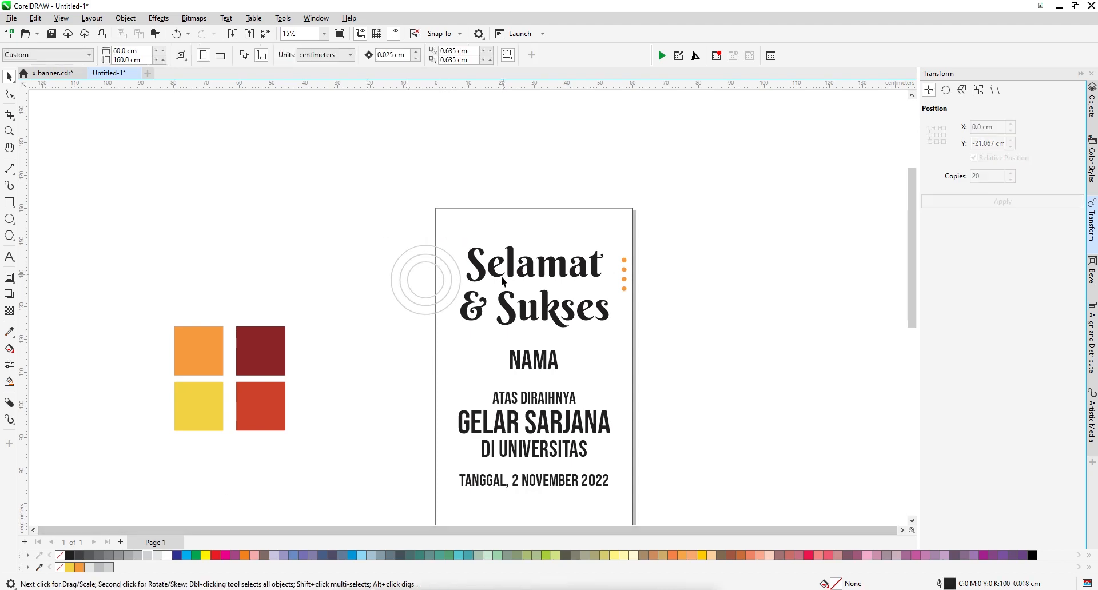
# - PowerClip the concentric circle group inside the banner rectangle
pyautogui.click(423, 271)
pyautogui.scroll(-1, 423, 271)
pyautogui.scroll(1, 415, 263)
pyautogui.rightClick(401, 258)
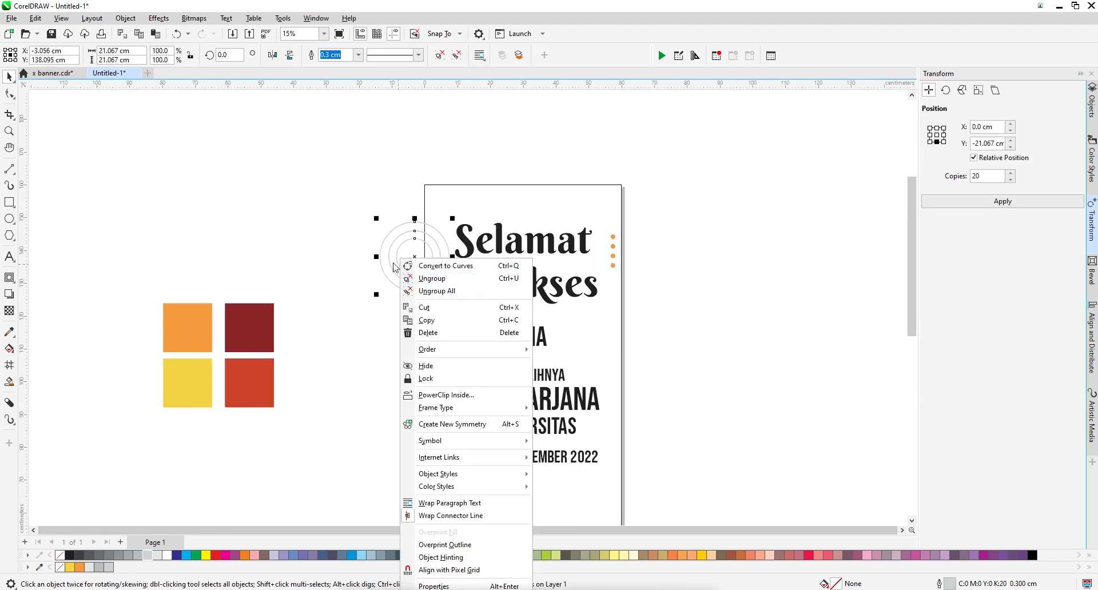
pyautogui.click(427, 367)
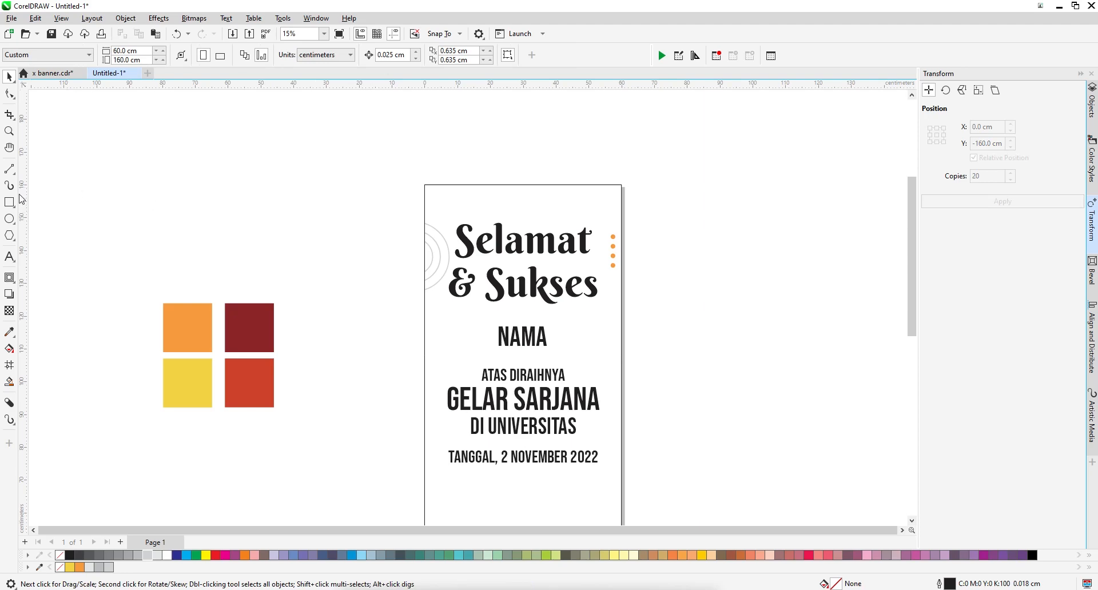
# - Draw a closed wavy freehand shape about 46.7 x 12 cm across the banner's upper-left corner
pyautogui.click(14, 176)
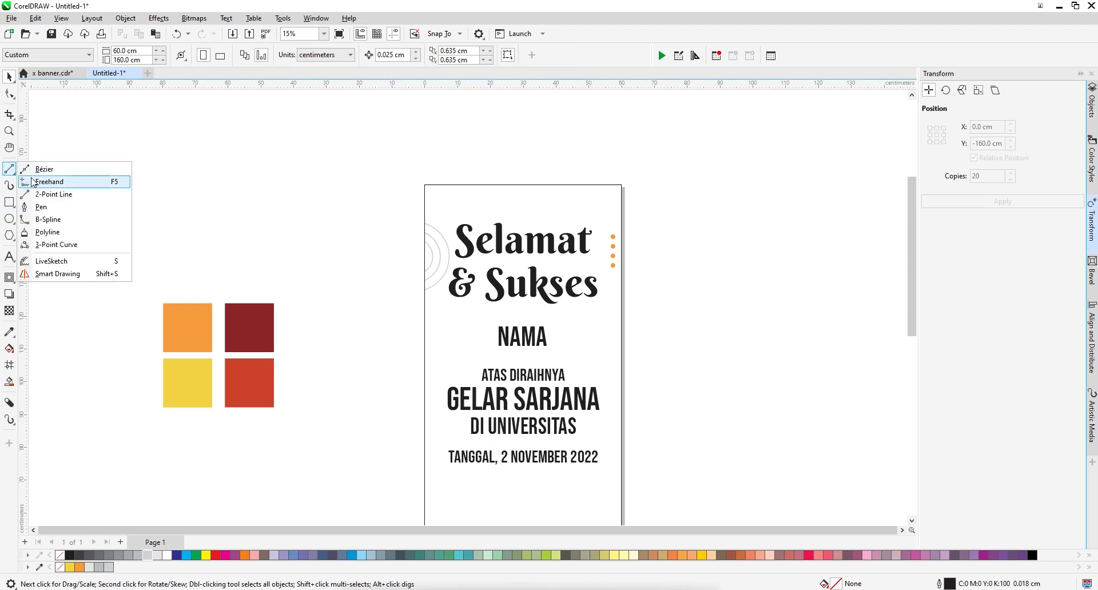
pyautogui.click(44, 179)
pyautogui.scroll(1, 461, 202)
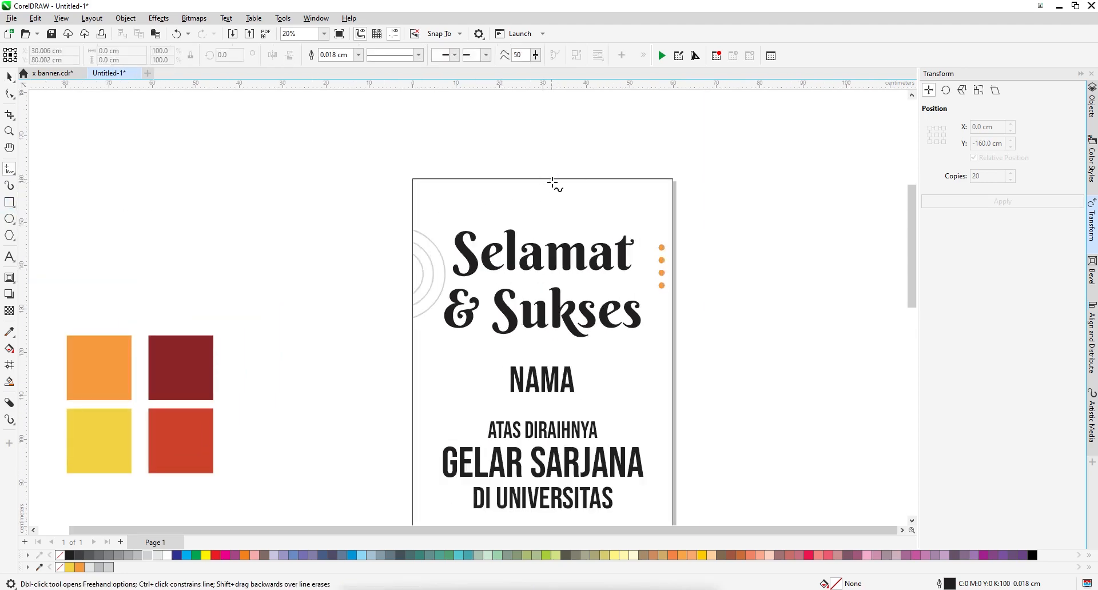
pyautogui.moveTo(565, 165)
pyautogui.mouseDown()
pyautogui.moveTo(541, 187)
pyautogui.moveTo(436, 211)
pyautogui.moveTo(369, 207)
pyautogui.mouseUp()
pyautogui.moveTo(501, 168); pyautogui.dragTo(565, 164)
pyautogui.press('space')
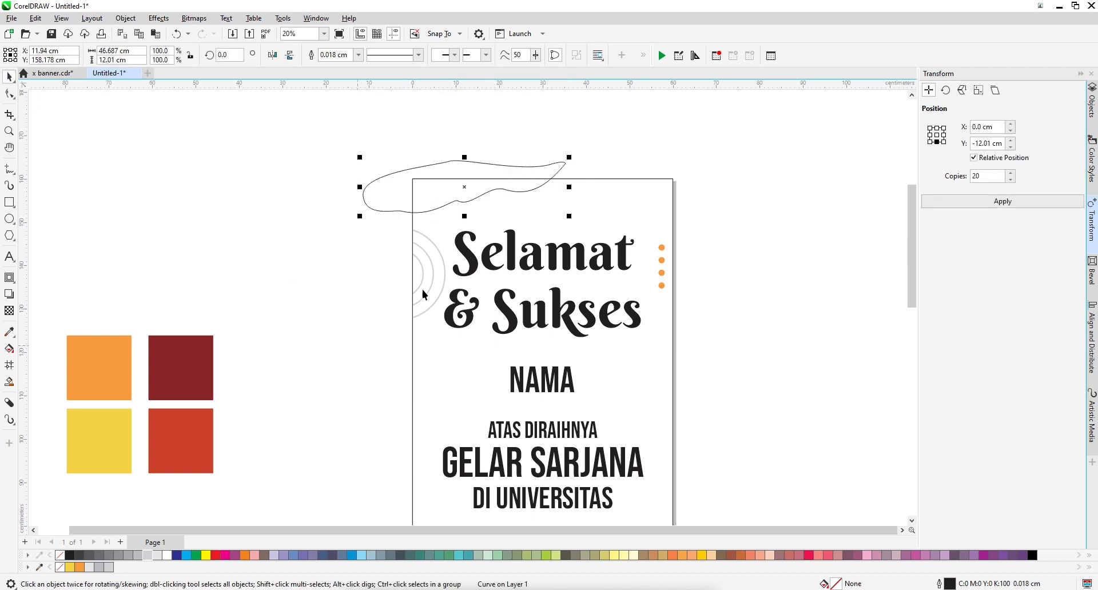
# - Fill the wavy freehand shape with the swatch orange and remove its outline
pyautogui.click(79, 567)
pyautogui.click(285, 319)
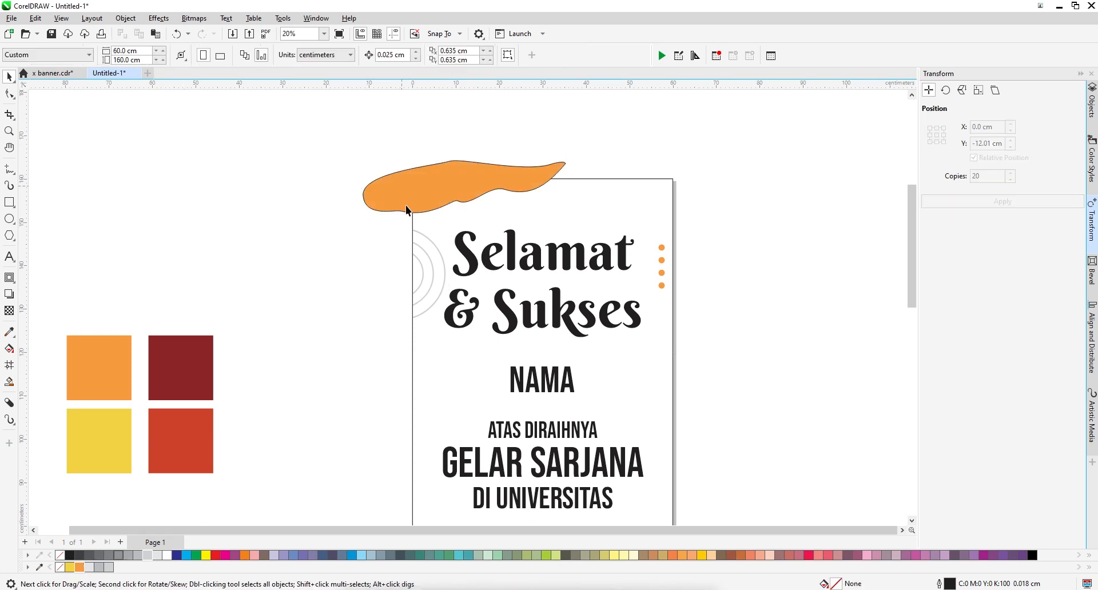
pyautogui.click(407, 206)
pyautogui.rightClick(59, 567)
pyautogui.click(262, 356)
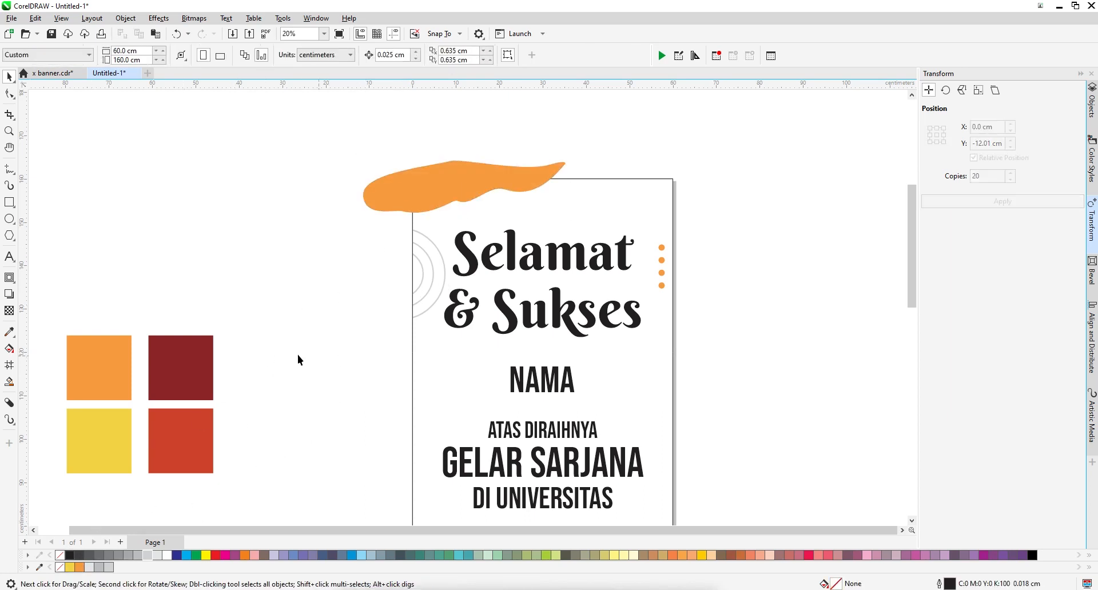
# - Draw a second wavy freehand shape about 47.1 x 19.5 cm across the banner's upper-right corner, filled with the swatch yellow and without outline
pyautogui.click(9, 168)
pyautogui.moveTo(518, 183)
pyautogui.mouseDown()
pyautogui.moveTo(557, 199)
pyautogui.moveTo(613, 197)
pyautogui.moveTo(723, 174)
pyautogui.moveTo(552, 163)
pyautogui.moveTo(521, 181)
pyautogui.mouseUp()
pyautogui.click(10, 76)
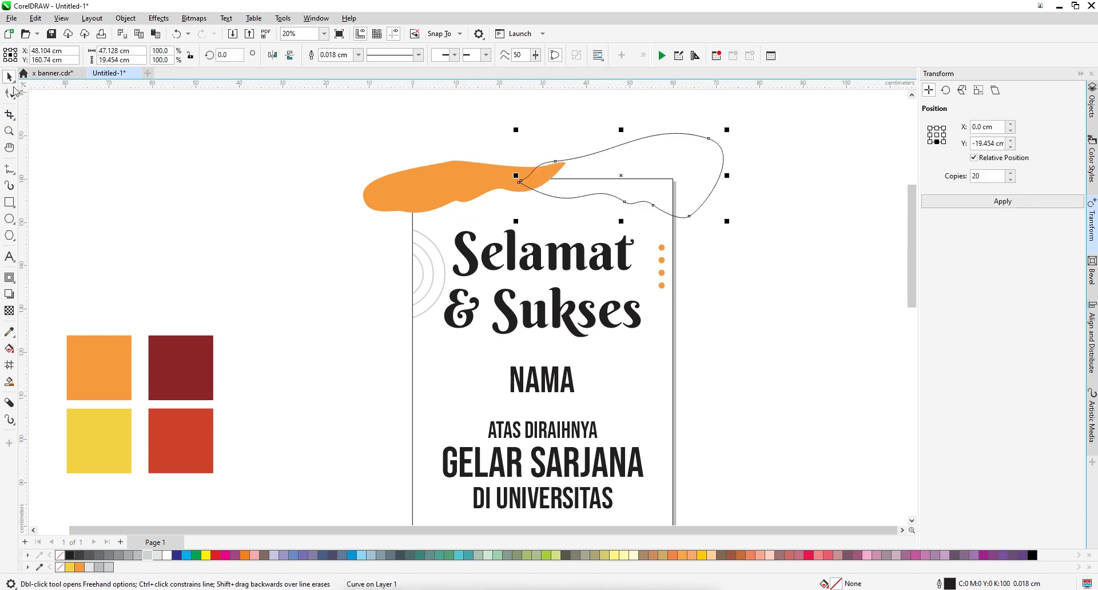
pyautogui.click(70, 567)
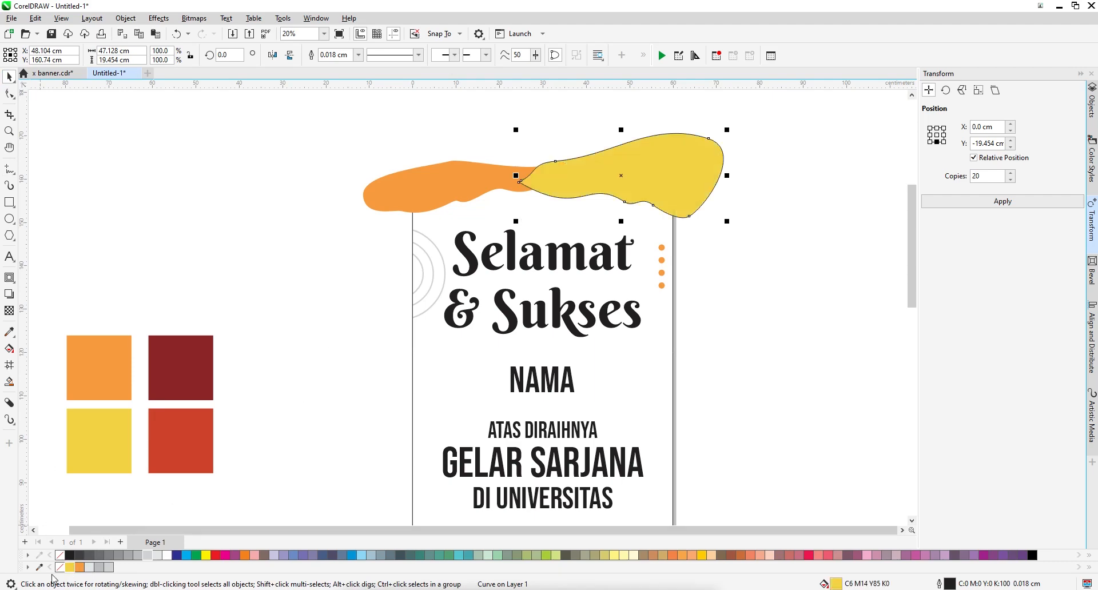
pyautogui.click(262, 333)
# - Place the yellow wavy shape behind the orange wavy shape
pyautogui.click(641, 181)
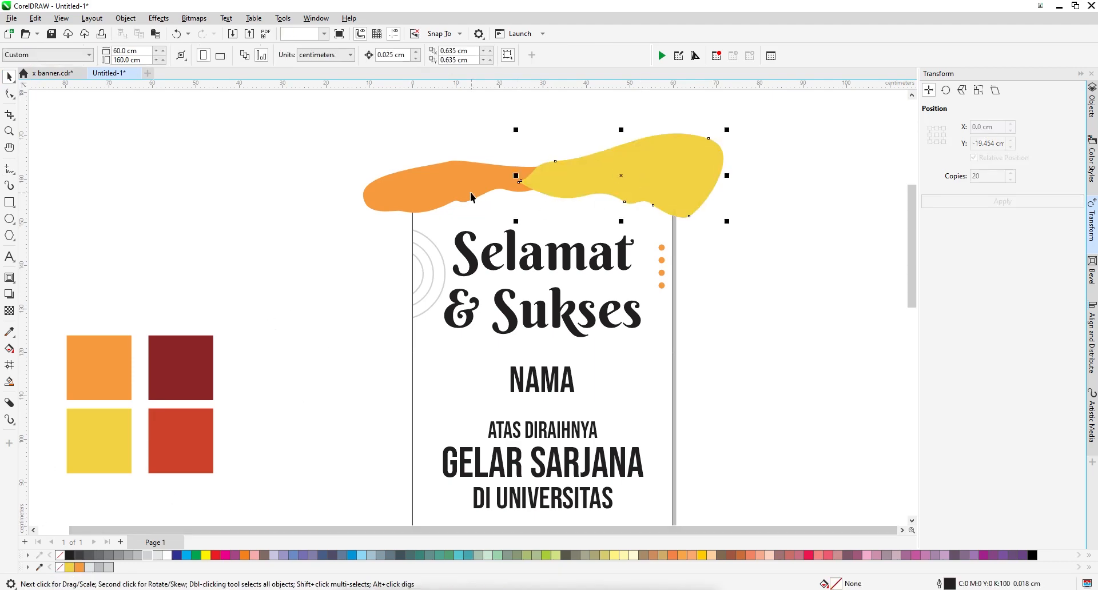
pyautogui.click(598, 172)
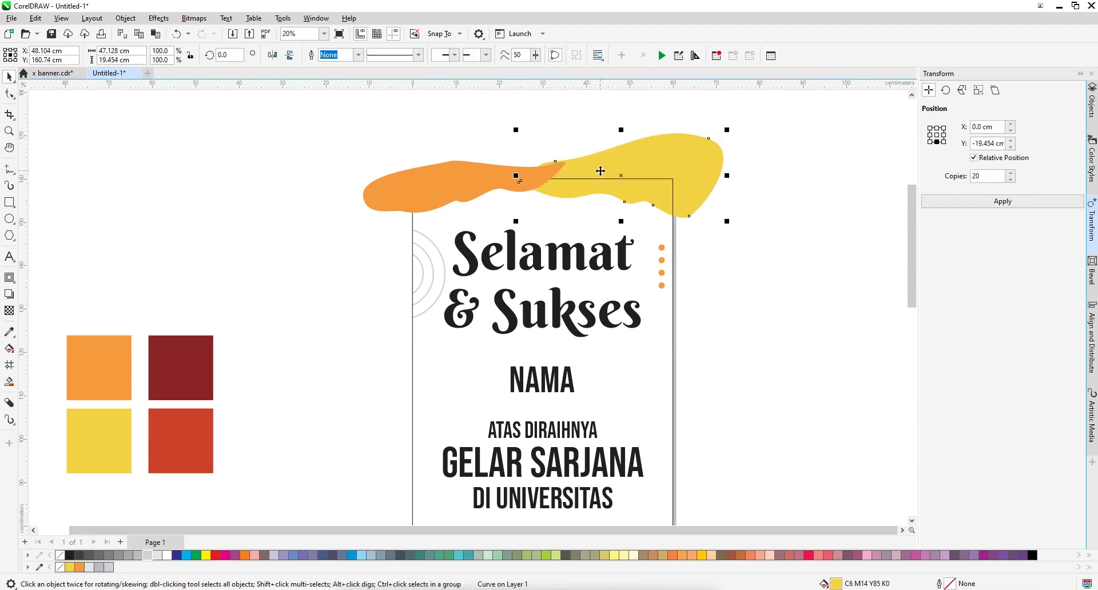
pyautogui.click(621, 100)
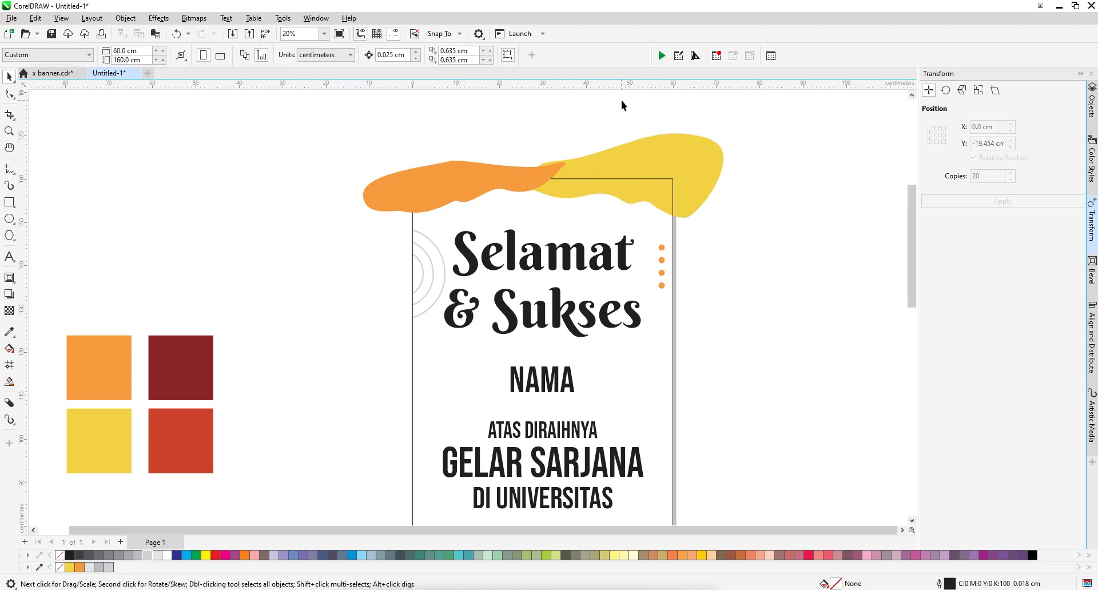
# - Apply a uniform transparency of 50 to the orange and yellow wavy shapes together
pyautogui.scroll(-1, 680, 159)
pyautogui.click(609, 192)
pyautogui.click(9, 311)
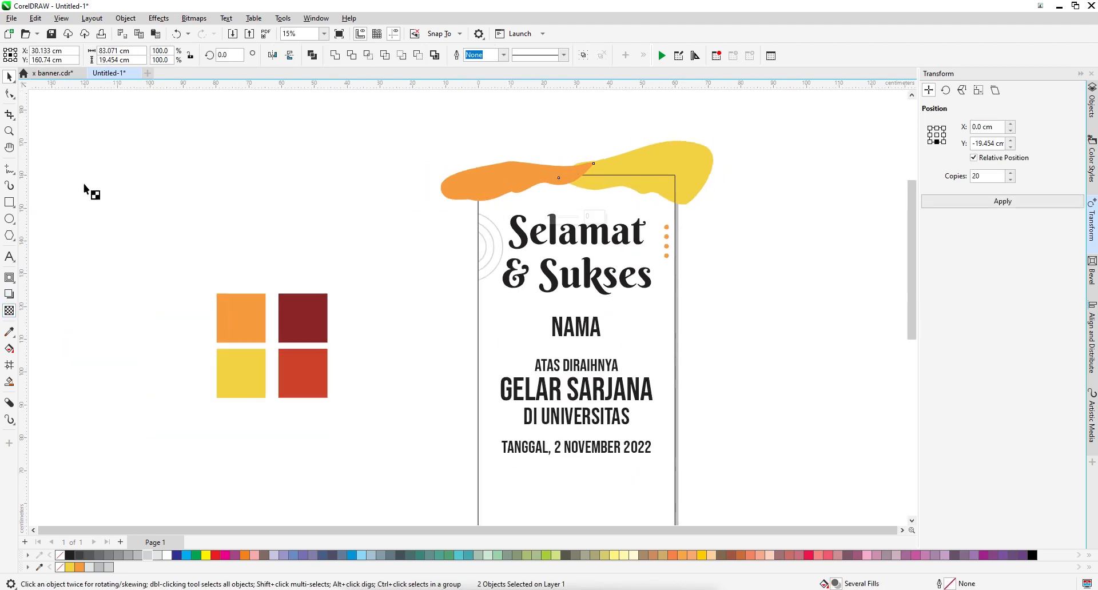
pyautogui.click(27, 55)
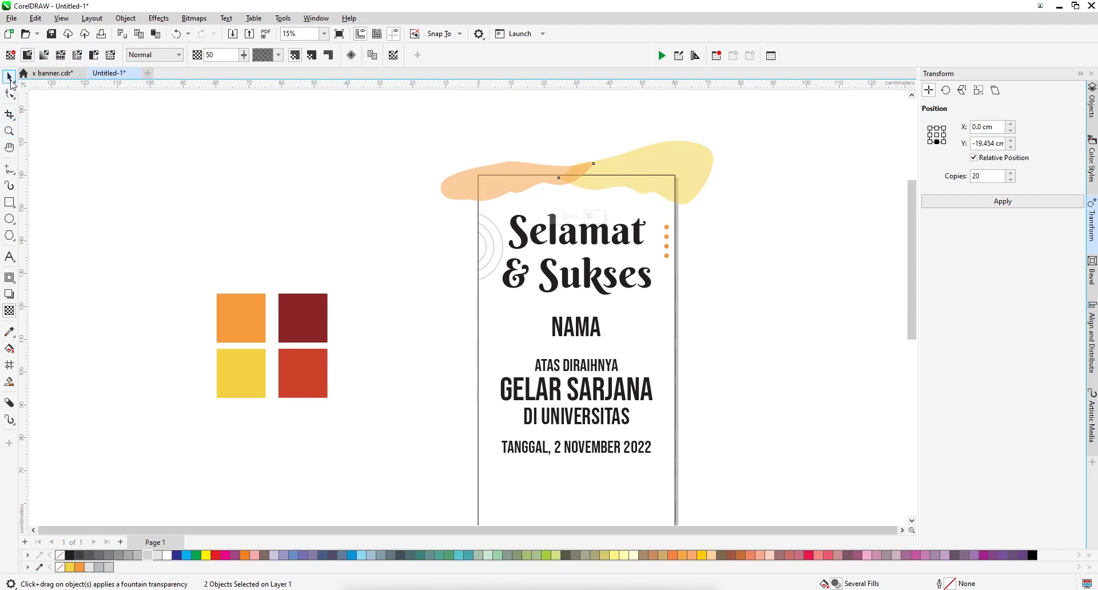
# - Clip the orange and yellow wavy shapes inside the banner frame
pyautogui.click(10, 77)
pyautogui.rightClick(637, 162)
pyautogui.click(661, 299)
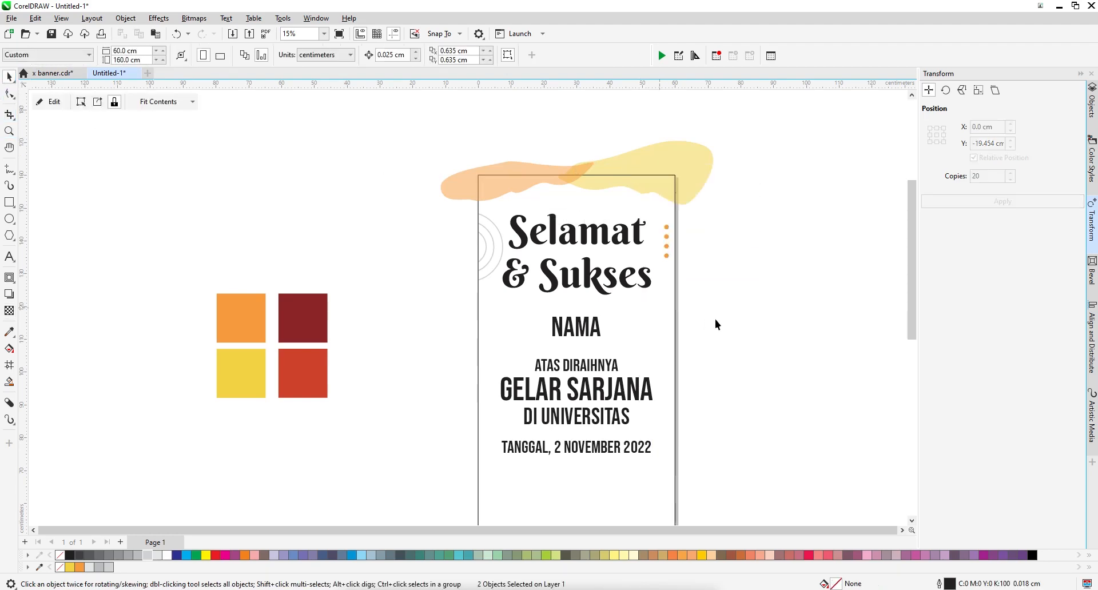
# - Draw a closed wavy freehand shape about 35.6 x 15 cm over the banner's upper-right corner
pyautogui.scroll(1, 552, 222)
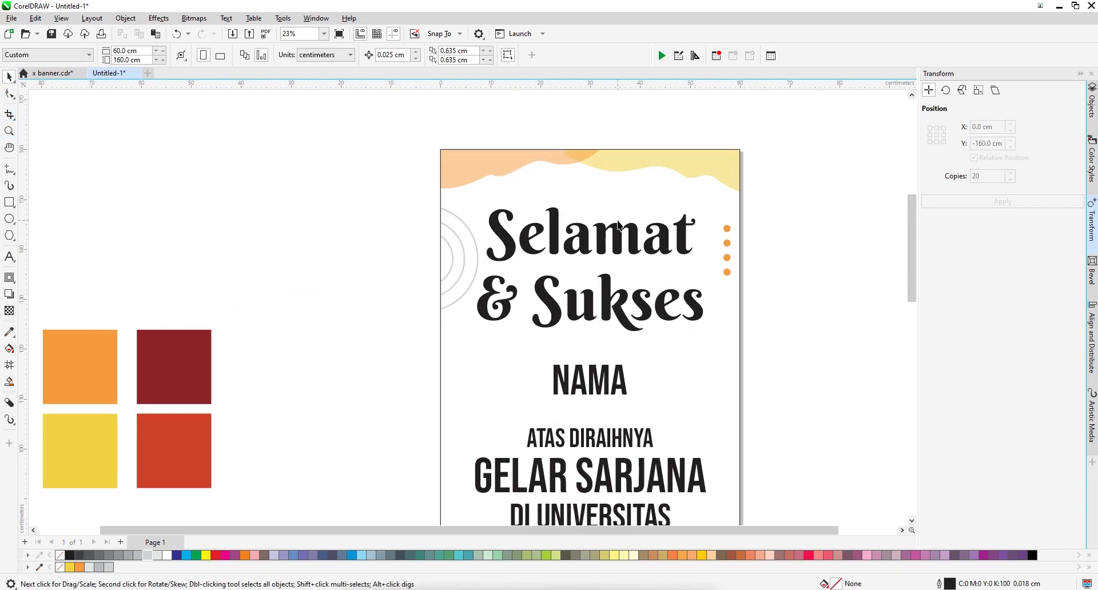
pyautogui.click(11, 170)
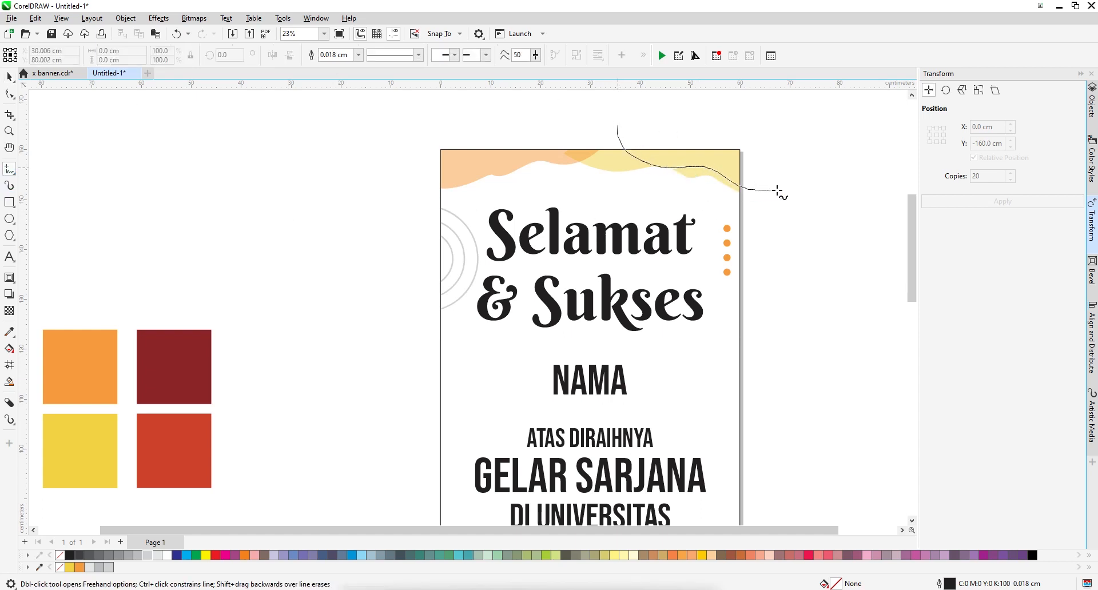
pyautogui.moveTo(777, 190); pyautogui.dragTo(619, 124)
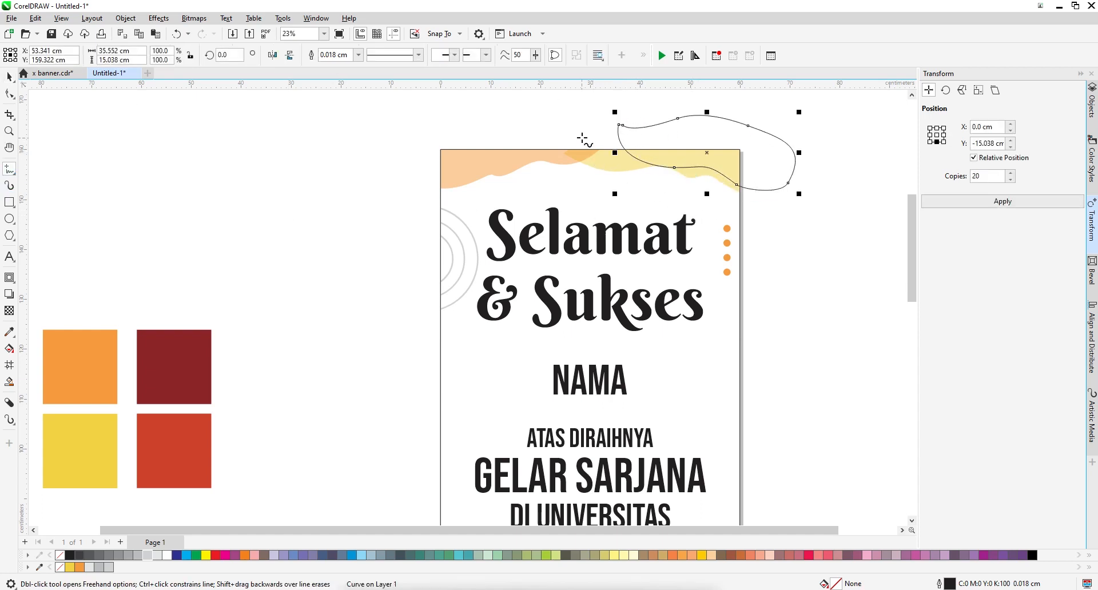
# - Draw two open wavy freehand curves, one about 37.4 x 16.3 cm below the closed shape and one about 18.5 cm tall across the upper-left corner
pyautogui.moveTo(638, 183)
pyautogui.mouseDown()
pyautogui.moveTo(703, 192)
pyautogui.moveTo(764, 220)
pyautogui.mouseUp()
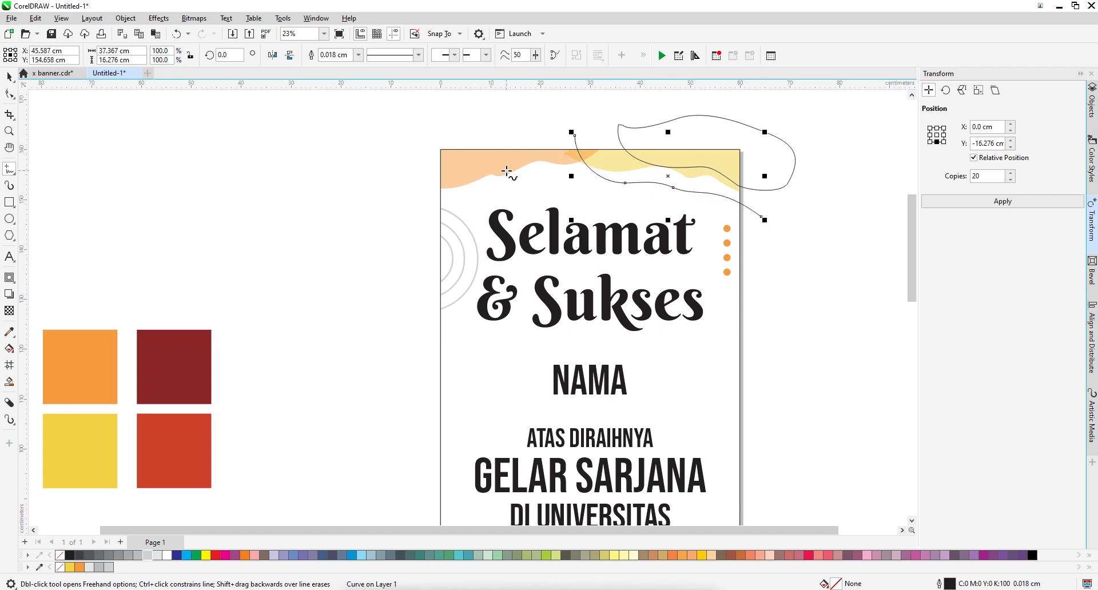
pyautogui.moveTo(494, 143)
pyautogui.mouseDown()
pyautogui.moveTo(471, 164)
pyautogui.moveTo(470, 194)
pyautogui.moveTo(413, 231)
pyautogui.mouseUp()
pyautogui.click(9, 77)
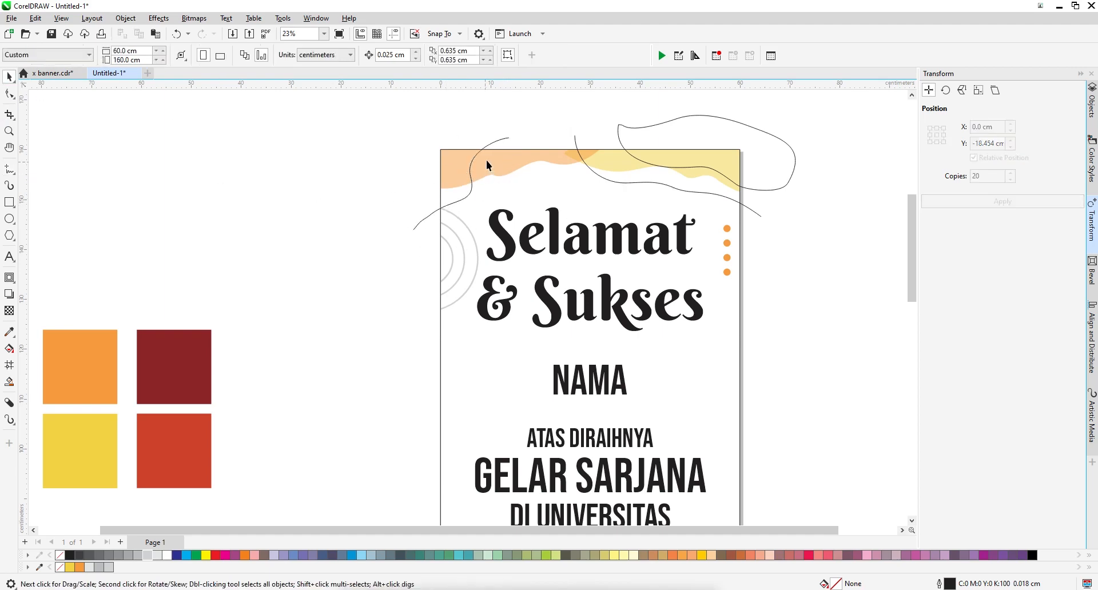
# - Give the three freehand curves a 0.3 cm outline in 20% black
pyautogui.click(576, 142)
pyautogui.keyDown('shift'); pyautogui.click(606, 131); pyautogui.keyUp('shift')
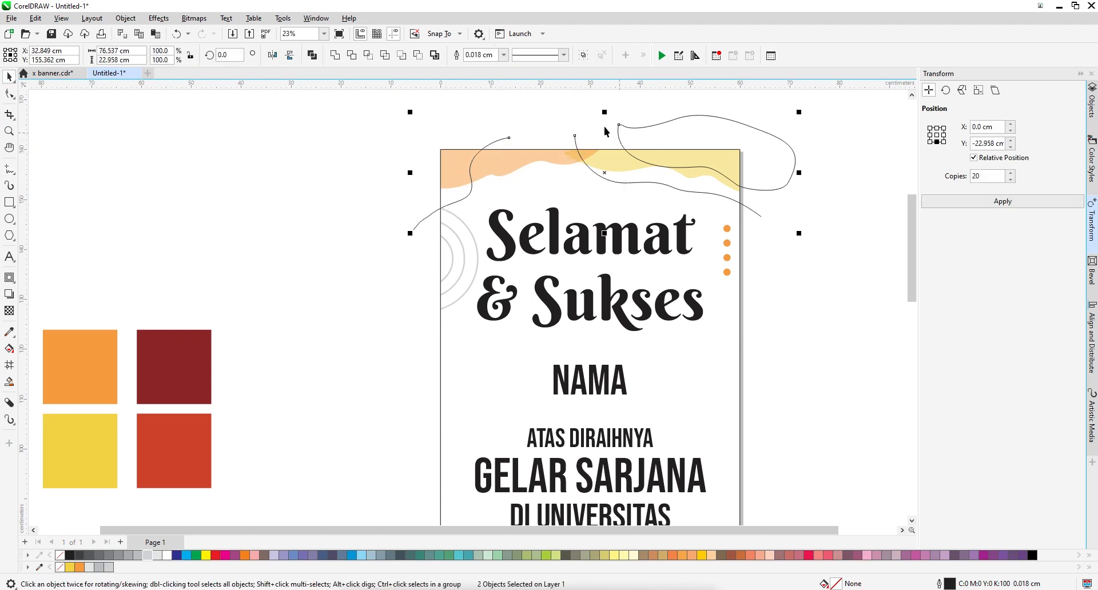
pyautogui.click(504, 55)
pyautogui.click(486, 160)
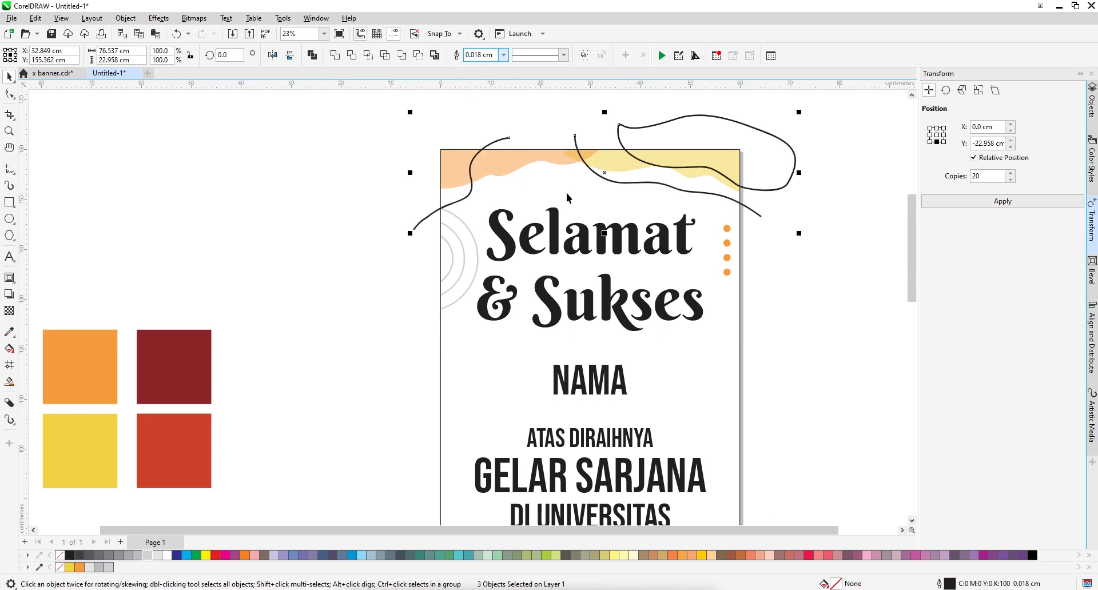
pyautogui.rightClick(147, 555)
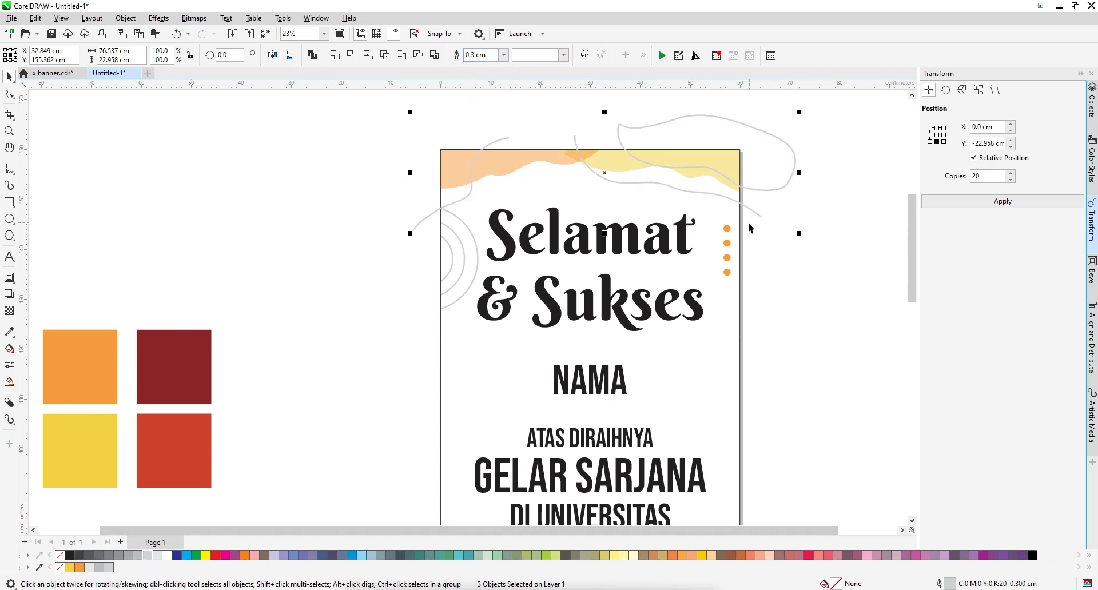
# - Group the three grey curves and clip the group inside the banner frame
pyautogui.hotkey('ctrl', 'g')
pyautogui.rightClick(690, 137)
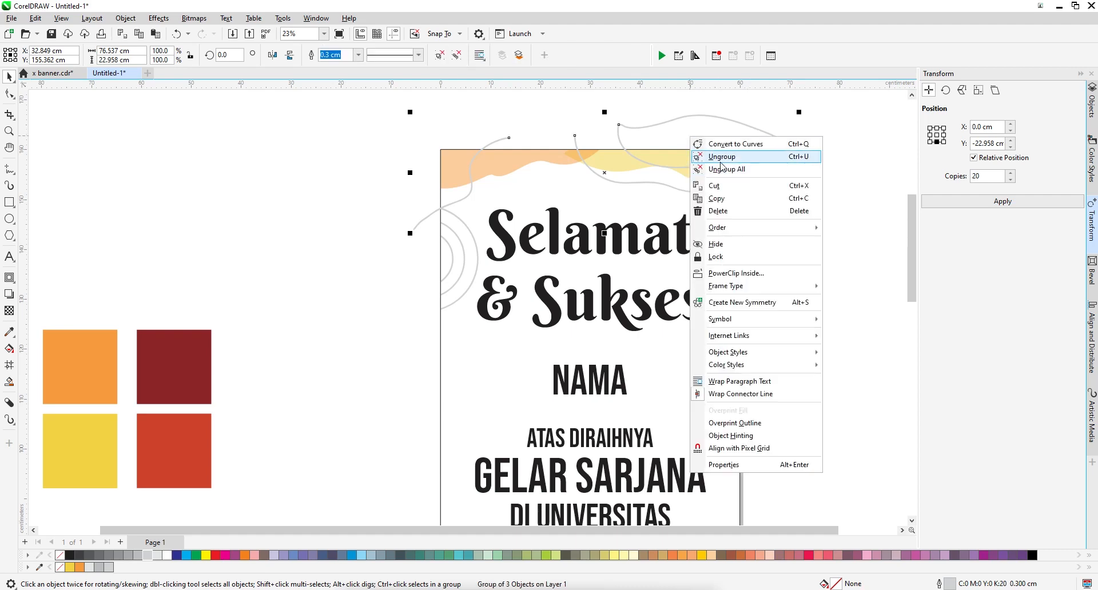
pyautogui.click(730, 273)
pyautogui.click(596, 202)
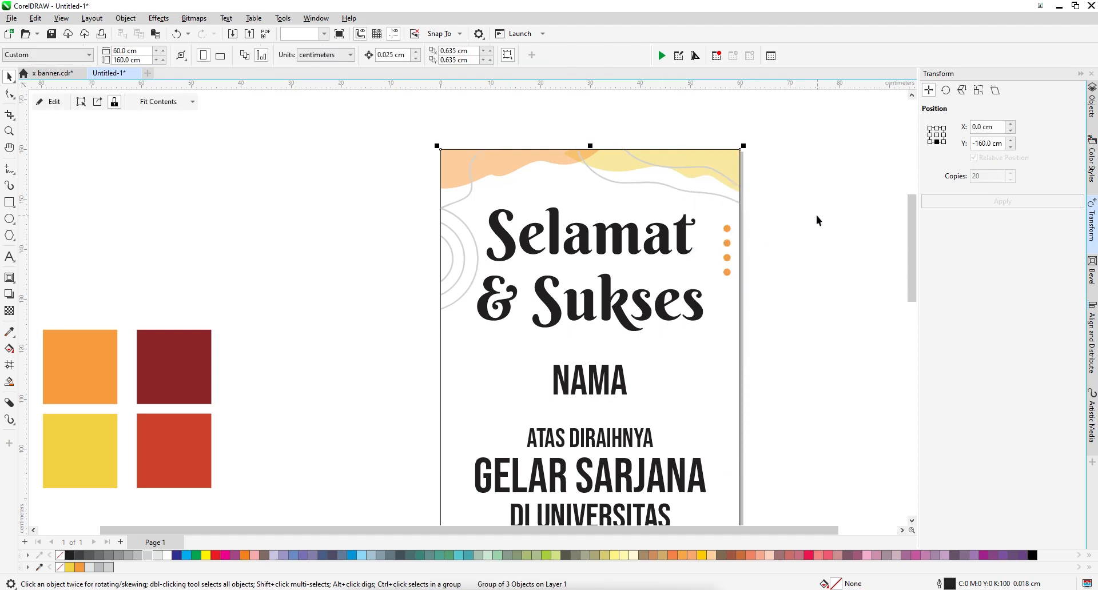
pyautogui.click(816, 215)
# - Review the banner's decorated upper edge, its text lines and the empty area above the footer
pyautogui.scroll(-1, 550, 163)
pyautogui.scroll(-1, 550, 166)
pyautogui.scroll(2, 563, 167)
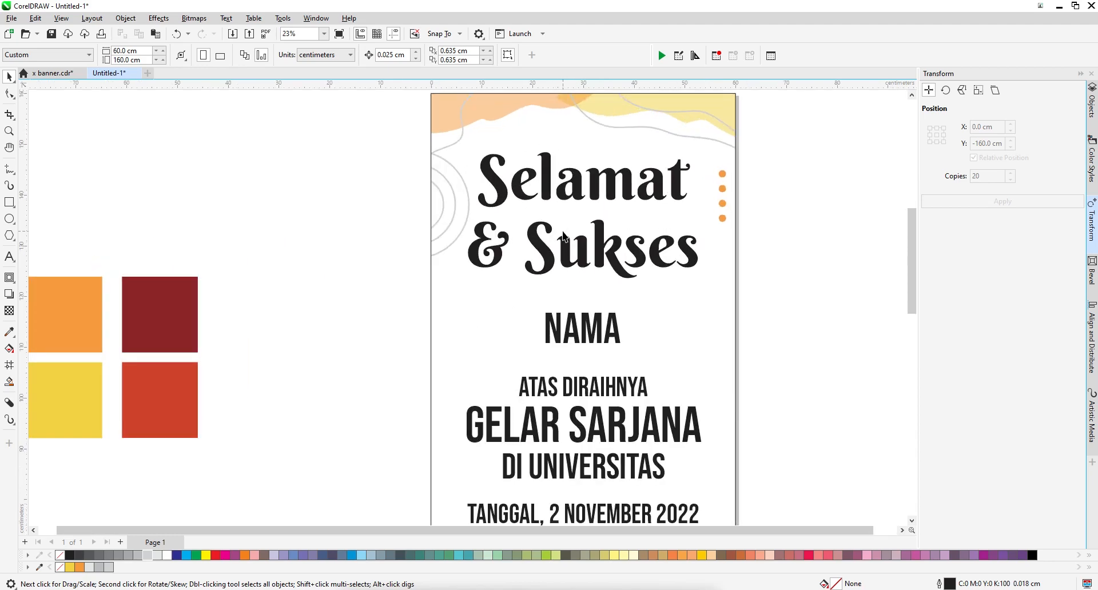
pyautogui.scroll(-1, 574, 169)
pyautogui.scroll(-2, 578, 254)
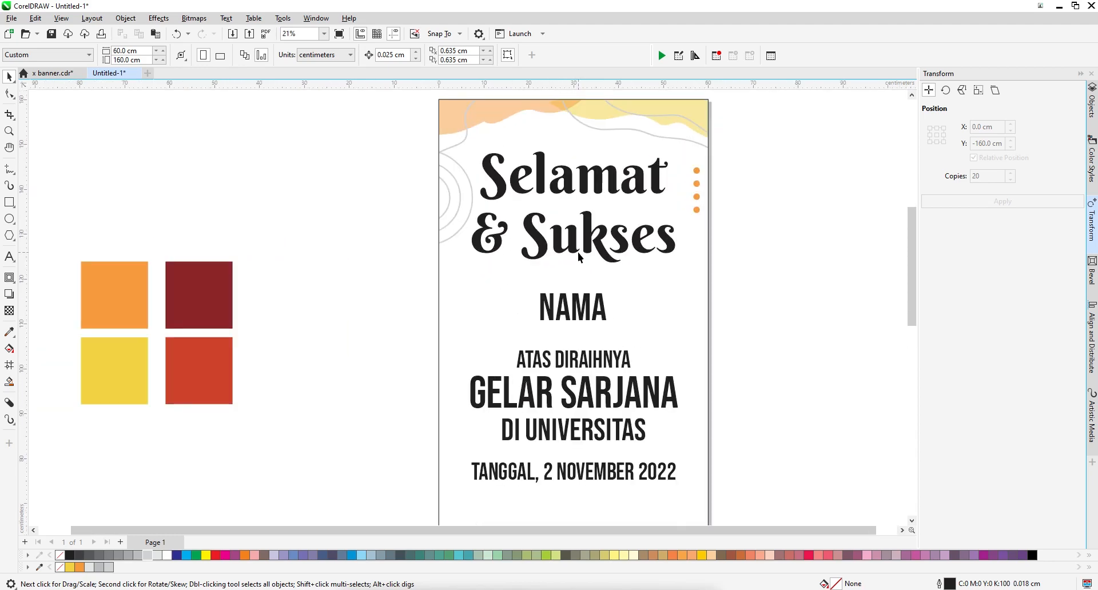
pyautogui.scroll(-3, 574, 251)
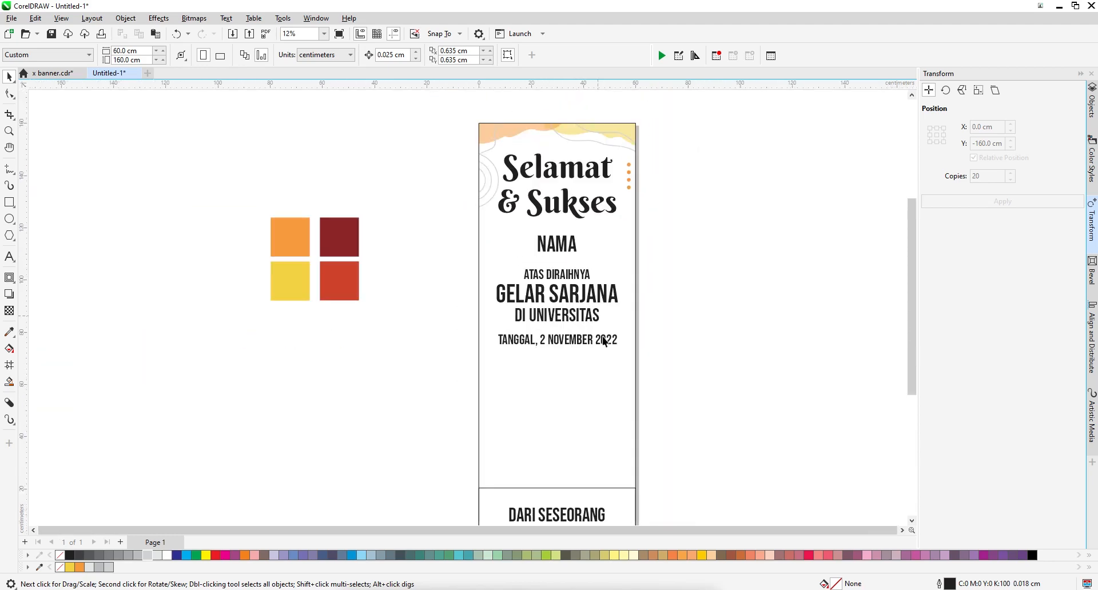
pyautogui.scroll(2, 606, 303)
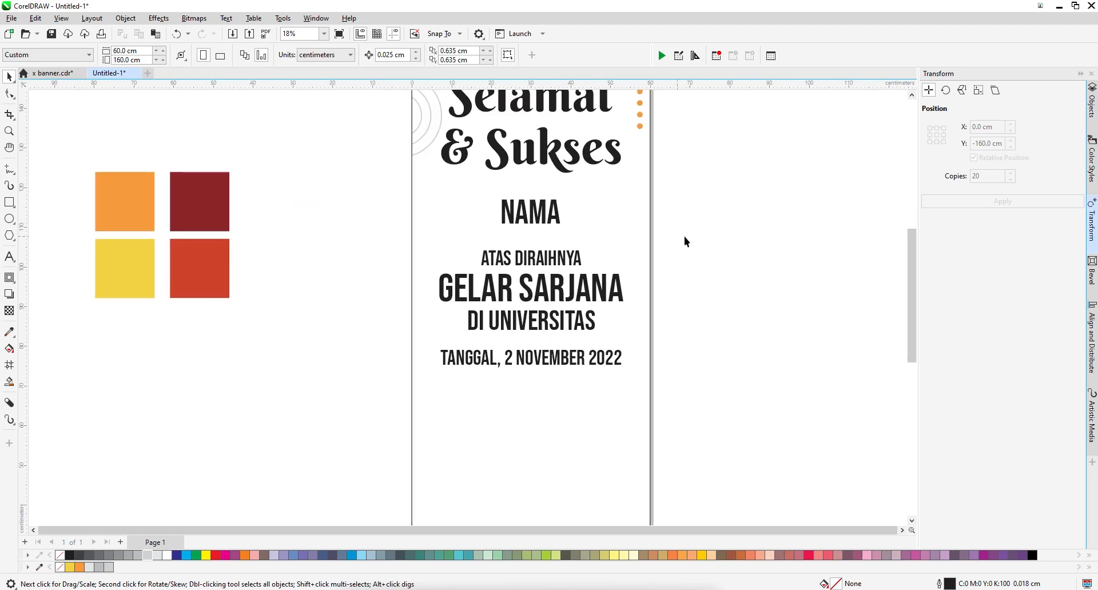
pyautogui.scroll(-2, 602, 217)
pyautogui.scroll(1, 562, 328)
pyautogui.scroll(1, 562, 328)
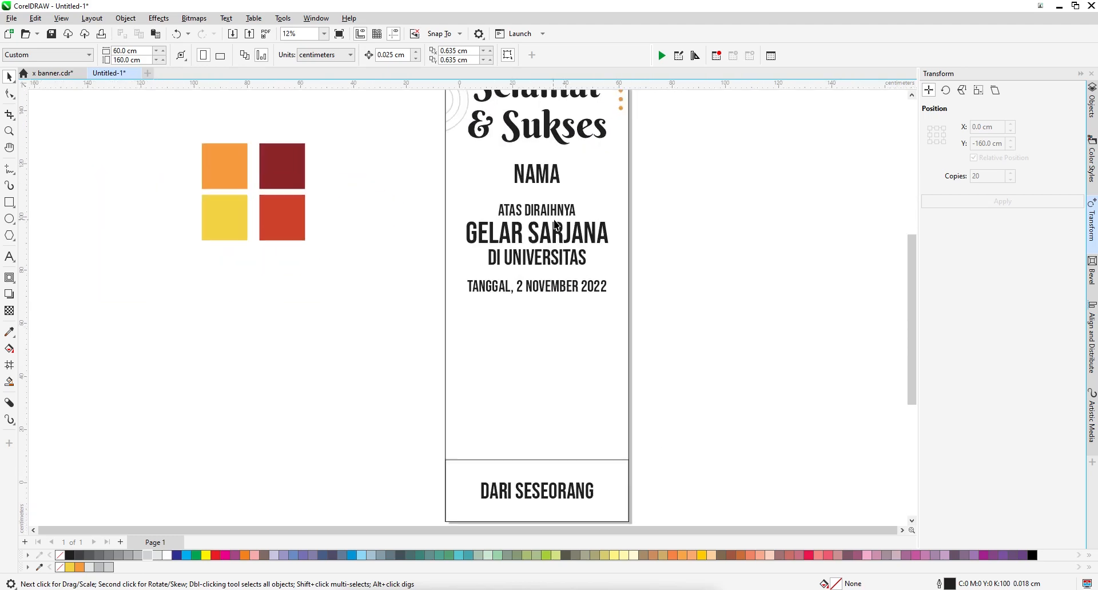
pyautogui.moveTo(482, 307); pyautogui.dragTo(454, 312)
pyautogui.keyDown('shift'); pyautogui.click(545, 332); pyautogui.keyUp('shift')
pyautogui.click(677, 324)
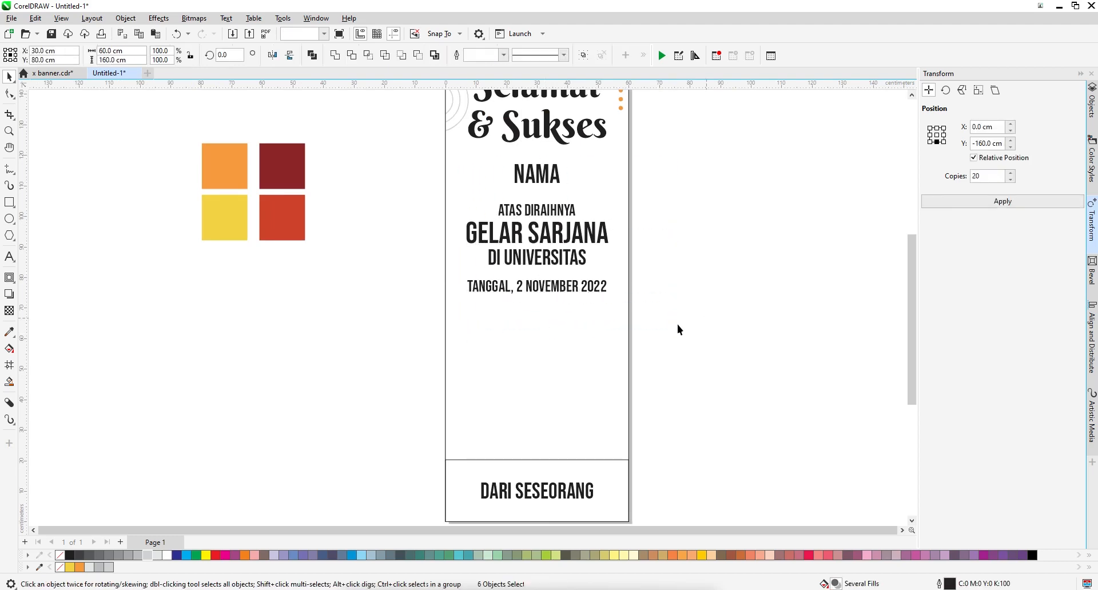
pyautogui.scroll(-1, 538, 320)
pyautogui.scroll(2, 542, 316)
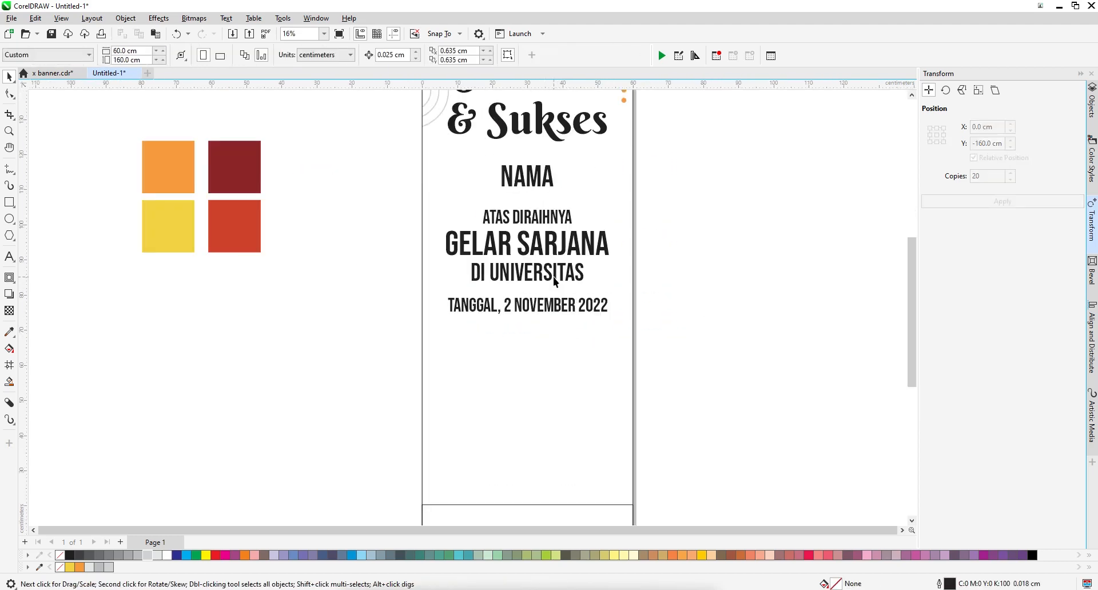
# - Place a copy of the vertical row of orange dots at the banner's left edge, just above the footer
pyautogui.scroll(-1, 572, 275)
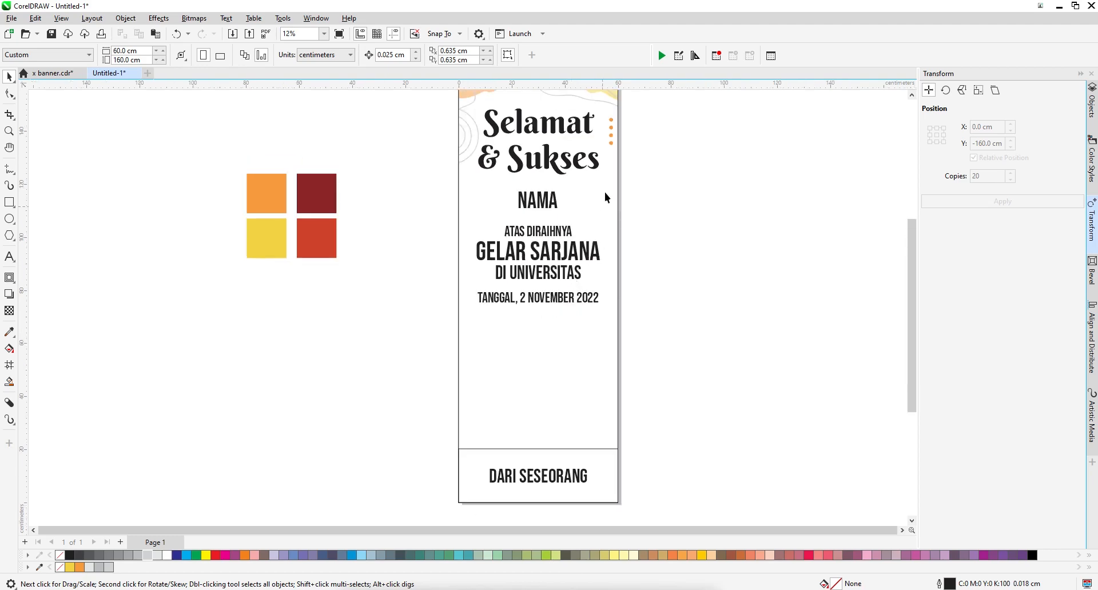
pyautogui.moveTo(609, 143); pyautogui.dragTo(465, 435)
pyautogui.click(631, 414)
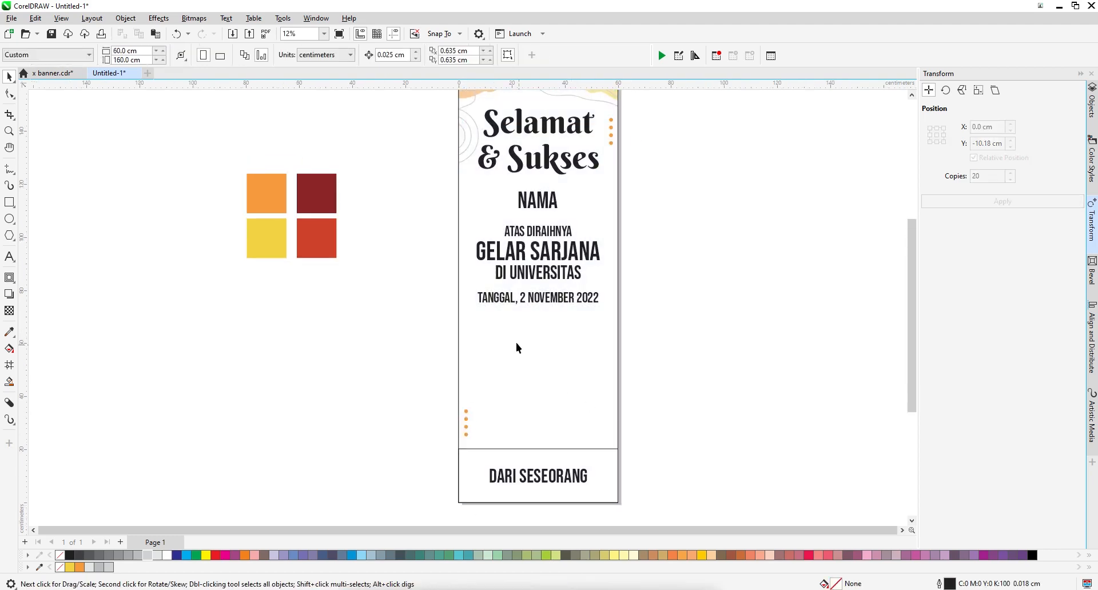
# - Fill the footer rectangle behind DARI SESEORANG with the swatch yellow and remove its outline
pyautogui.click(523, 486)
pyautogui.click(70, 567)
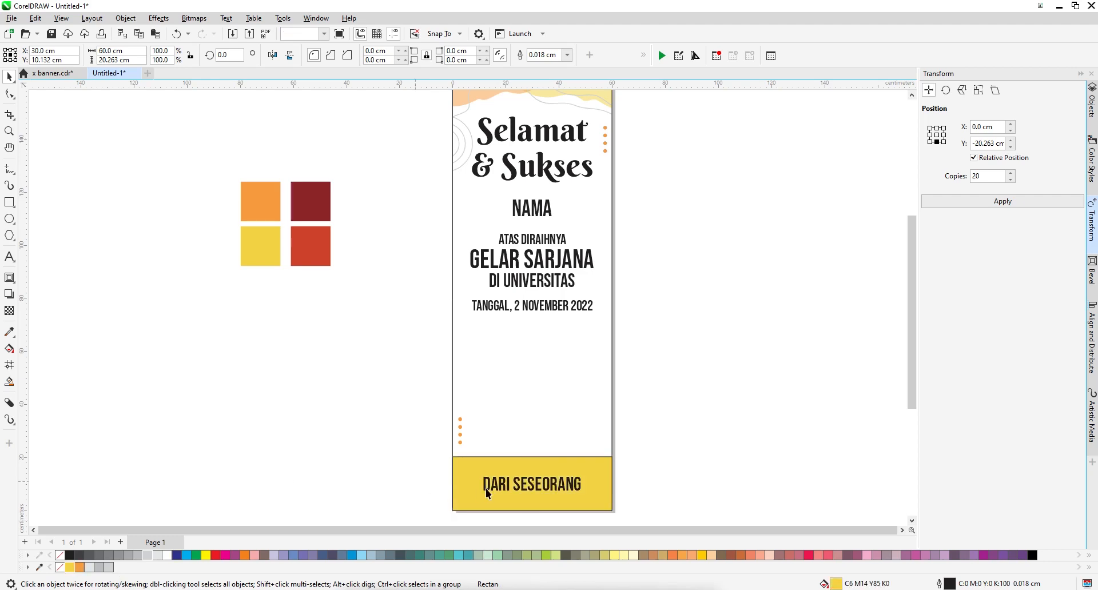
pyautogui.rightClick(61, 570)
pyautogui.click(293, 419)
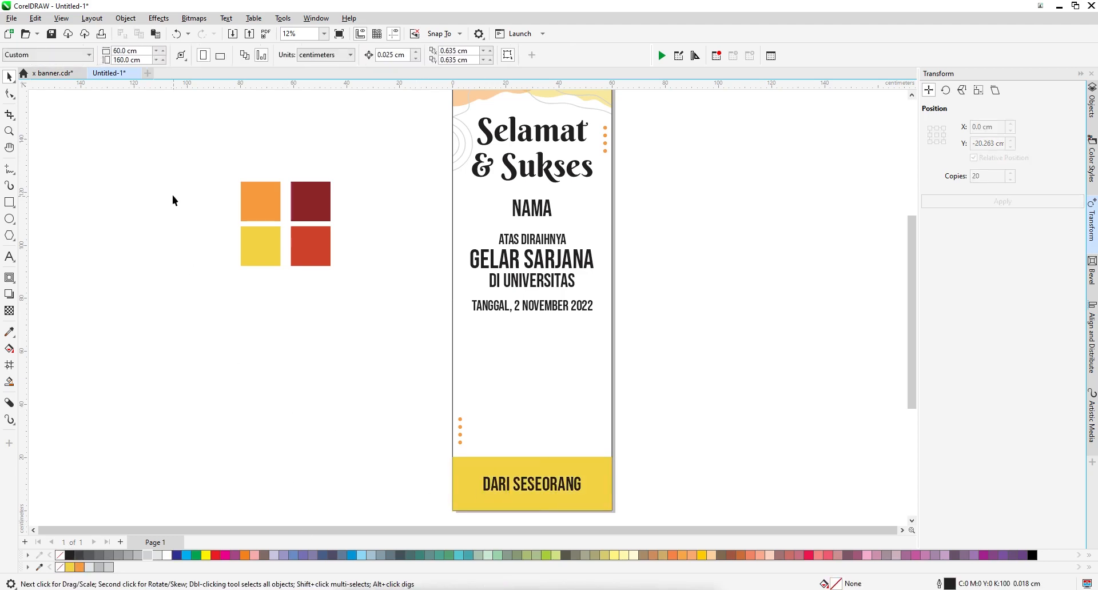
# - Draw a circle about 13.7 cm in diameter centred on the footer's left edge, with a 0.3 cm outline
pyautogui.scroll(-1, 192, 214)
pyautogui.scroll(1, 242, 253)
pyautogui.click(8, 219)
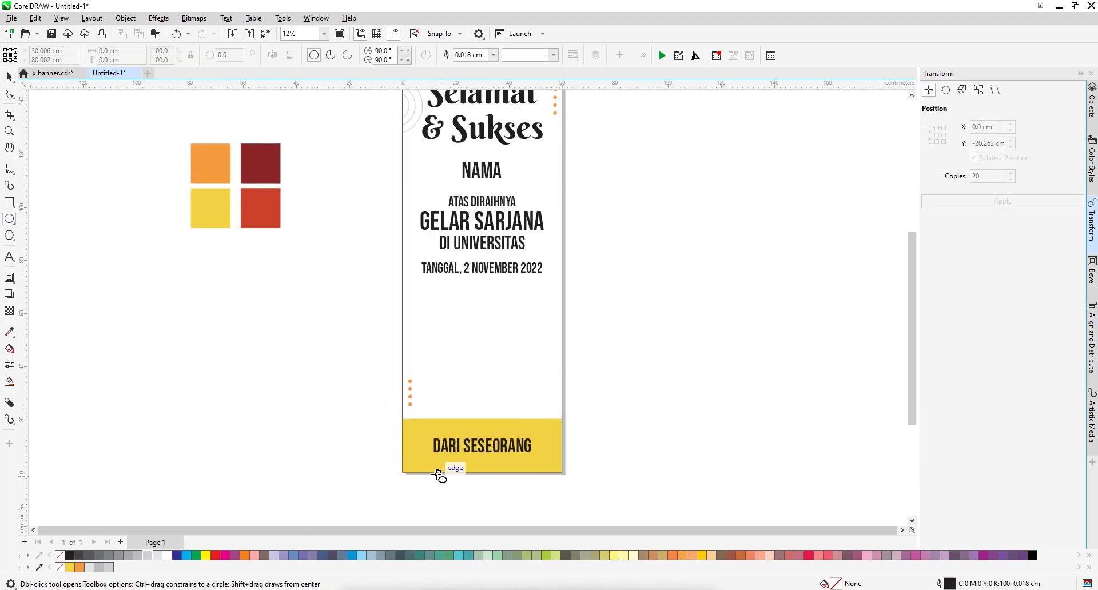
pyautogui.scroll(1, 408, 455)
pyautogui.moveTo(372, 418); pyautogui.dragTo(420, 474)
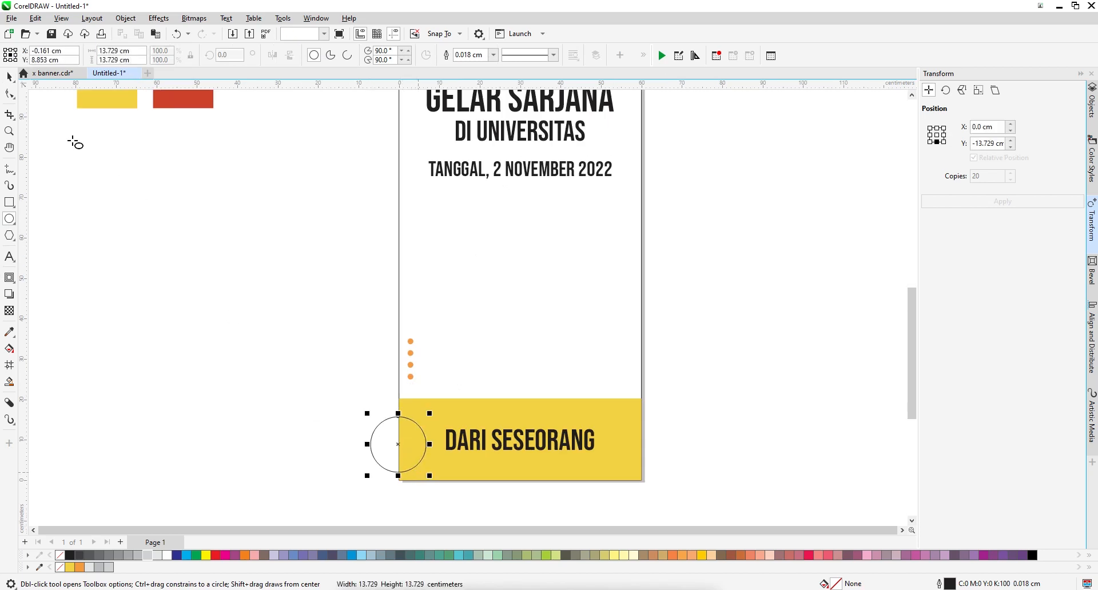
pyautogui.click(9, 76)
pyautogui.click(483, 55)
pyautogui.click(493, 55)
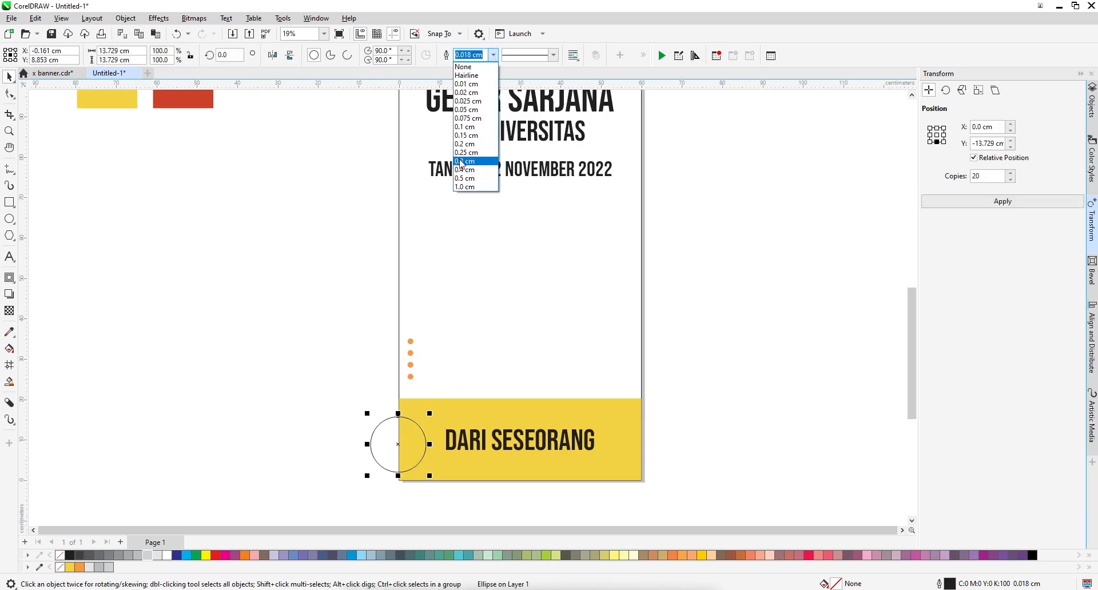
pyautogui.click(469, 165)
# - Add a smaller concentric copy inside the circle on the footer's left edge
pyautogui.scroll(1, 395, 443)
pyautogui.moveTo(449, 406); pyautogui.dragTo(445, 413)
pyautogui.rightClick(445, 412)
# - Group the two concentric circles and colour their outlines with the swatch orange
pyautogui.keyDown('shift'); pyautogui.click(417, 402); pyautogui.keyUp('shift')
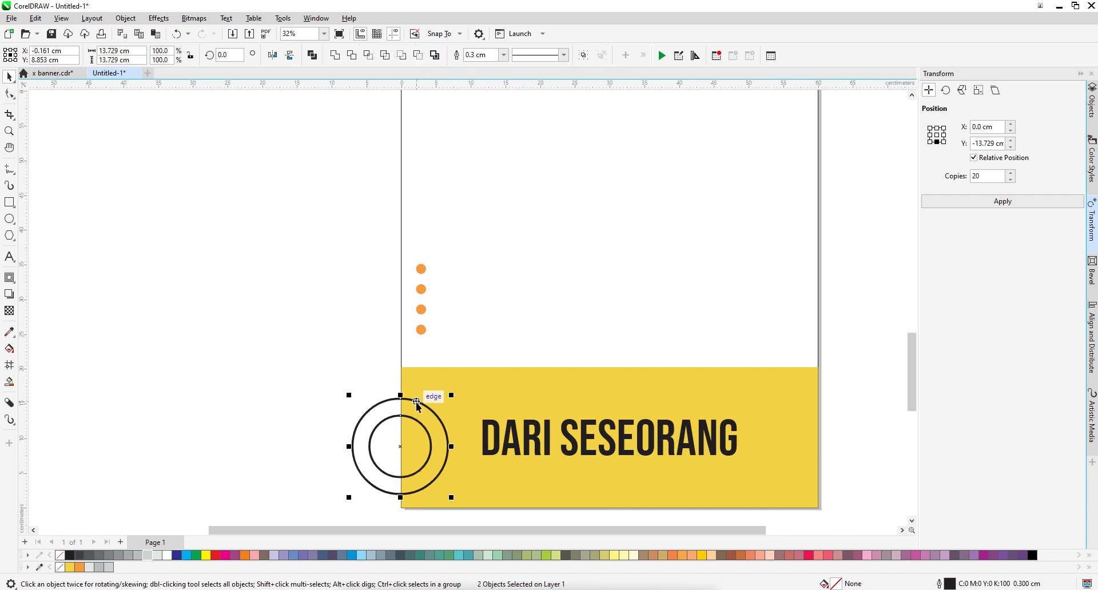
pyautogui.hotkey('ctrl', 'g')
pyautogui.rightClick(79, 568)
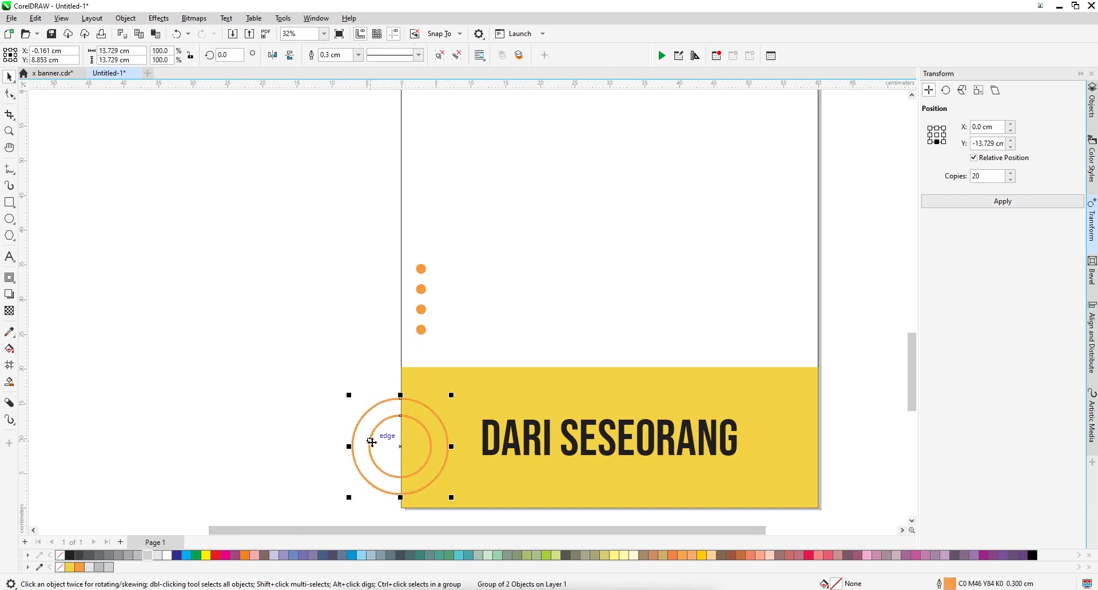
# - Align the orange ring group vertically to the centre of the yellow footer rectangle
pyautogui.moveTo(372, 442); pyautogui.dragTo(372, 437)
pyautogui.keyDown('shift'); pyautogui.click(482, 395); pyautogui.keyUp('shift')
pyautogui.press('e')
pyautogui.click(325, 399)
pyautogui.scroll(-1, 377, 406)
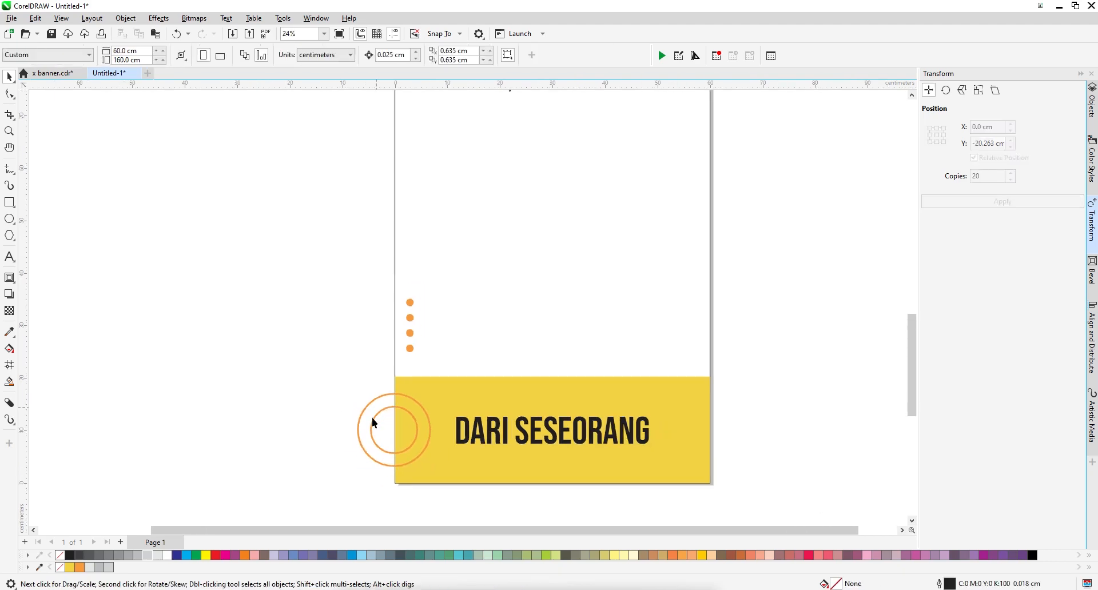
# - Place a copy of the ring group on the footer's right edge and clip both groups inside the yellow footer rectangle
pyautogui.moveTo(652, 451); pyautogui.dragTo(699, 447)
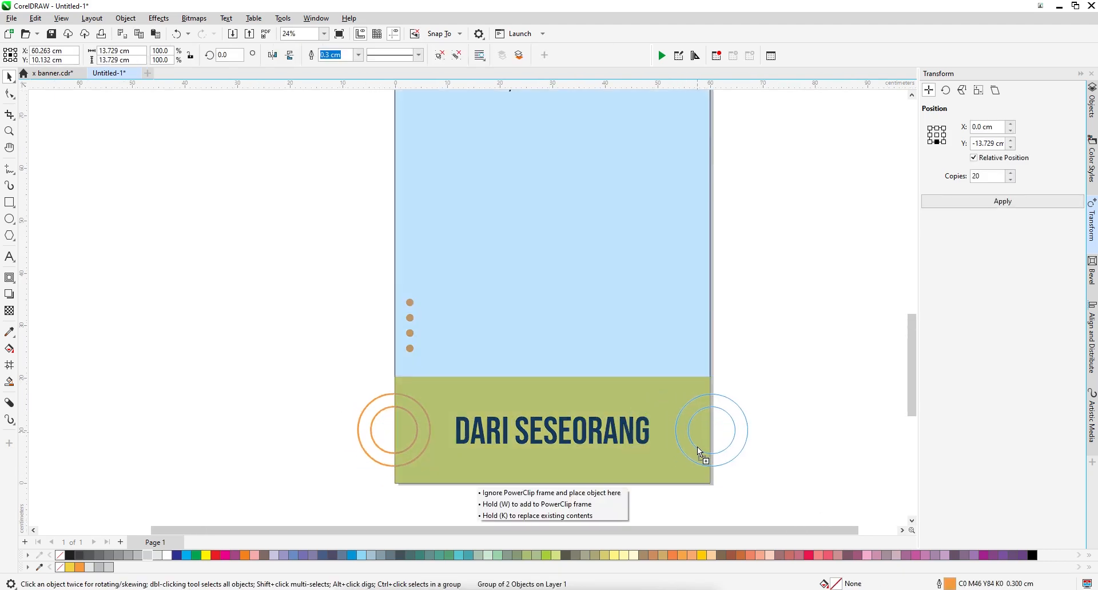
pyautogui.scroll(-1, 692, 444)
pyautogui.keyDown('shift'); pyautogui.click(471, 422); pyautogui.keyUp('shift')
pyautogui.rightClick(471, 422)
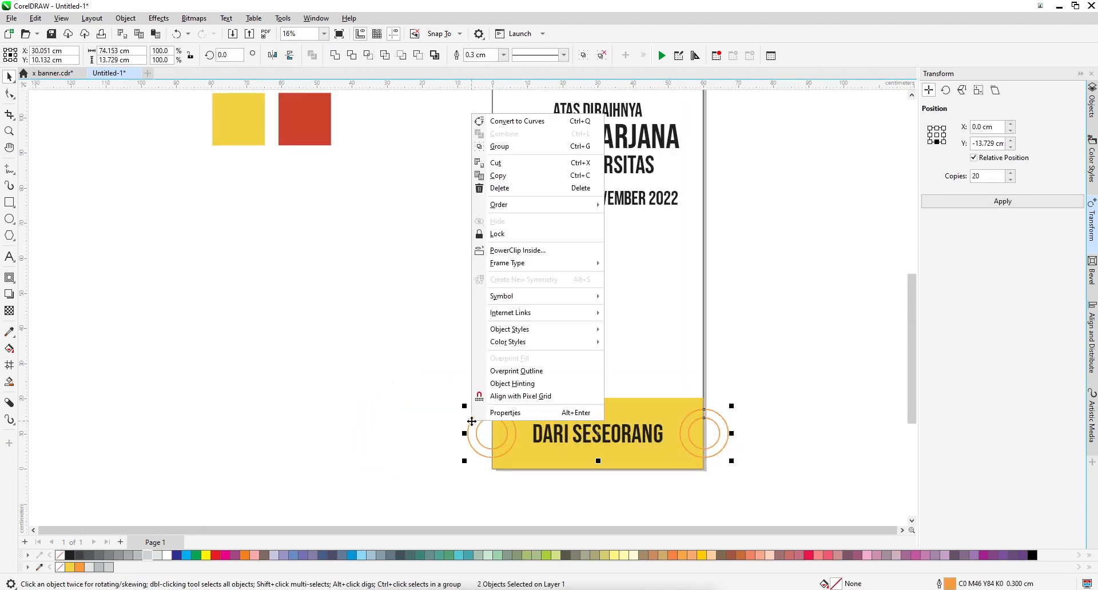
pyautogui.click(498, 252)
pyautogui.click(604, 419)
pyautogui.scroll(-2, 569, 402)
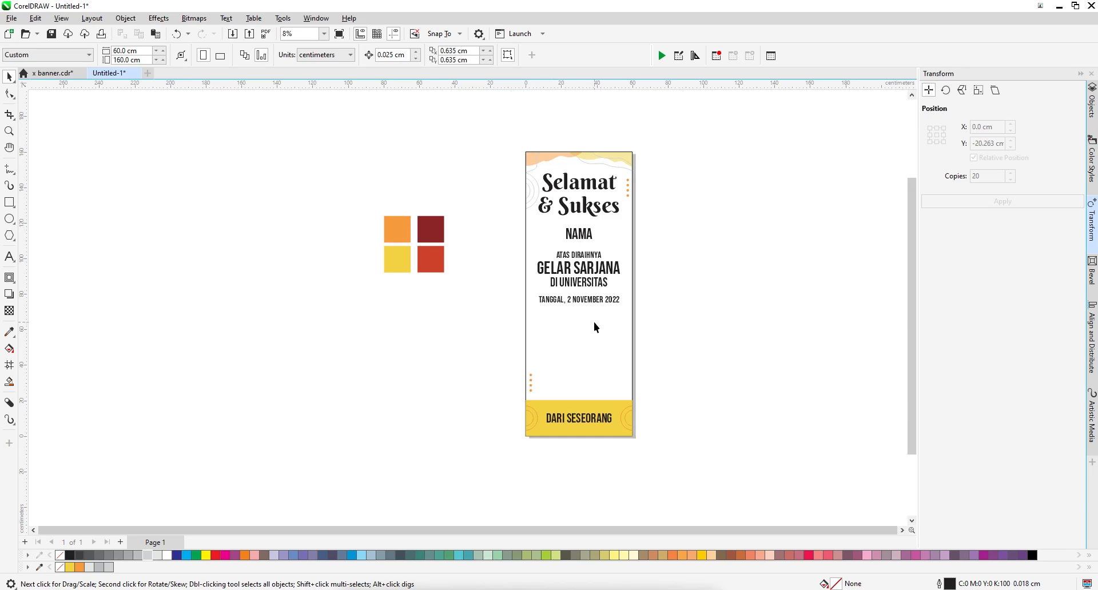
# - Draw a zigzag about 9 x 2.1 cm from connected 2-point line segments below the date line
pyautogui.scroll(3, 595, 303)
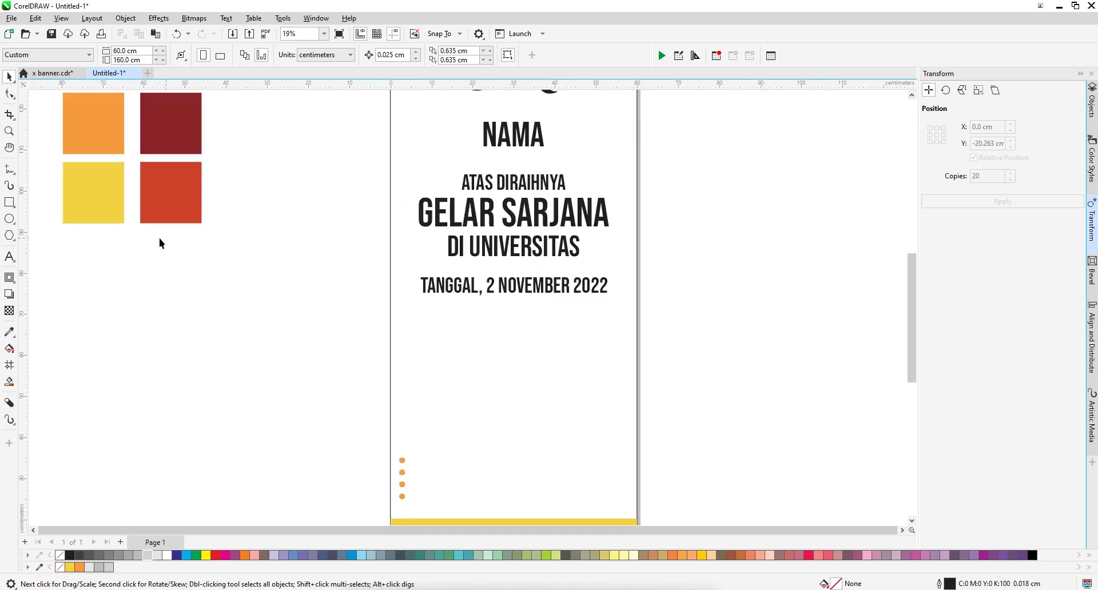
pyautogui.click(13, 180)
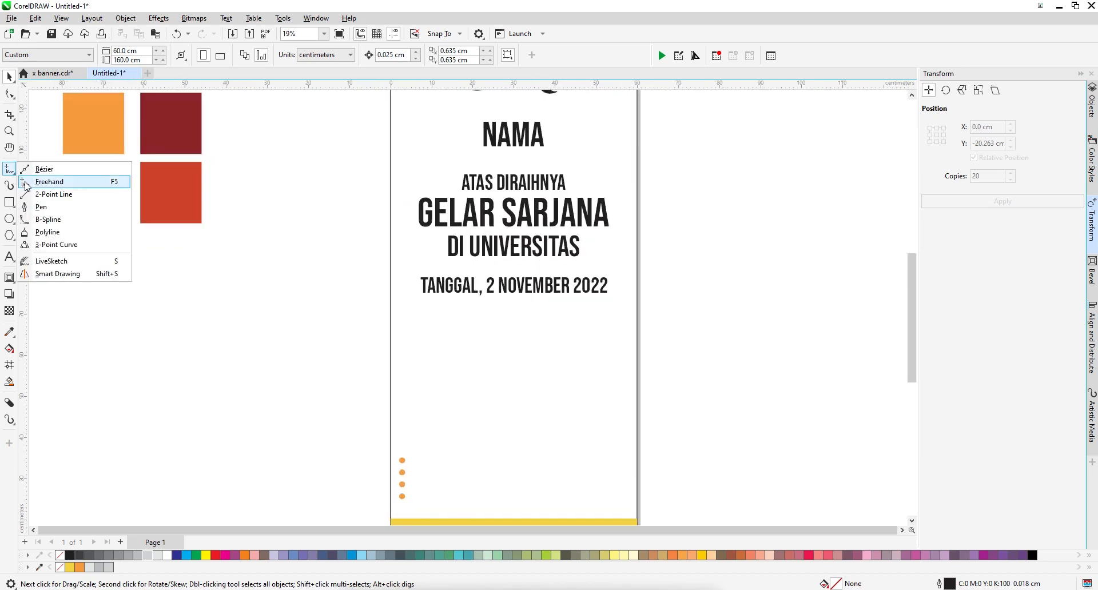
pyautogui.click(32, 191)
pyautogui.scroll(1, 564, 363)
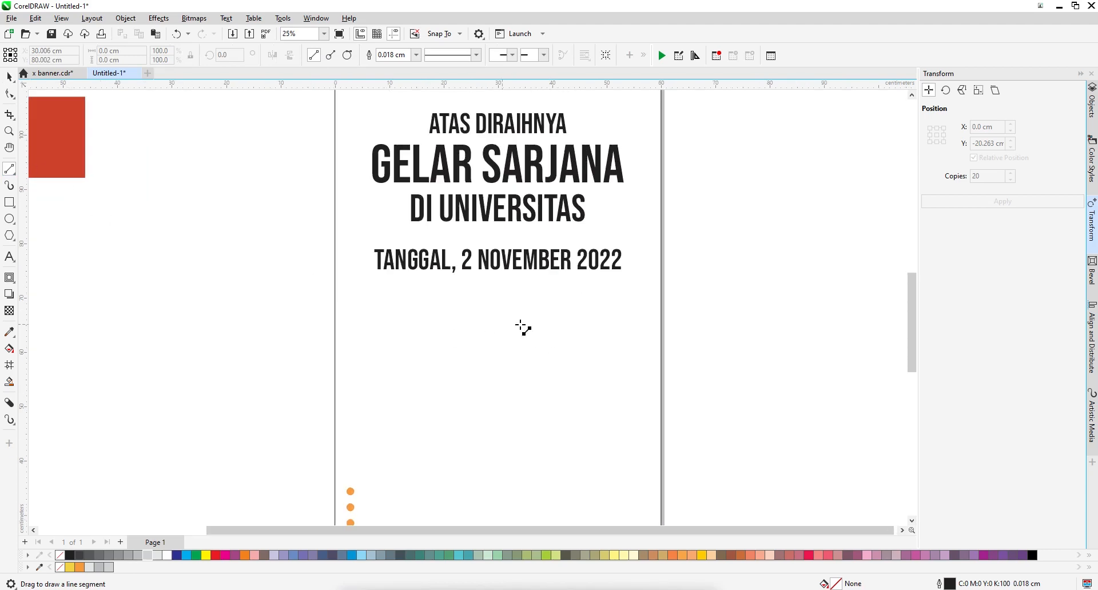
pyautogui.moveTo(546, 321)
pyautogui.mouseDown()
pyautogui.moveTo(540, 330)
pyautogui.moveTo(552, 331)
pyautogui.moveTo(556, 308)
pyautogui.mouseUp()
pyautogui.scroll(3, 550, 327)
pyautogui.moveTo(556, 307); pyautogui.dragTo(567, 327)
pyautogui.moveTo(567, 327); pyautogui.dragTo(575, 307)
pyautogui.moveTo(575, 308); pyautogui.dragTo(612, 310)
# - Set the zigzag's outline width to 0.3 cm and move it near the banner's right edge, just below the date line
pyautogui.click(8, 79)
pyautogui.click(358, 54)
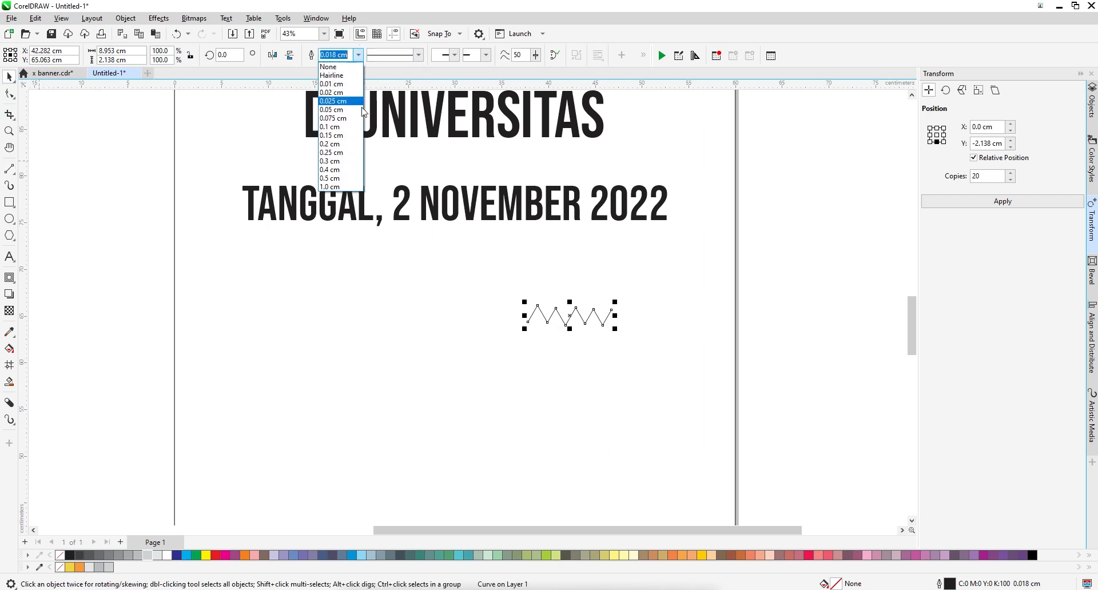
pyautogui.click(338, 164)
pyautogui.scroll(-2, 586, 304)
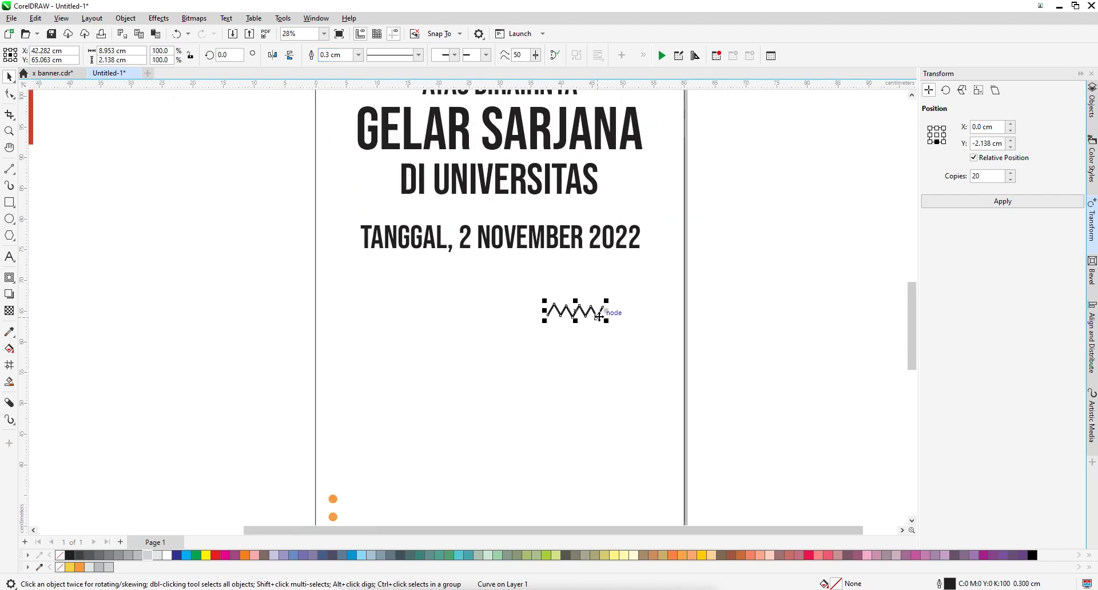
pyautogui.moveTo(599, 313); pyautogui.dragTo(659, 294)
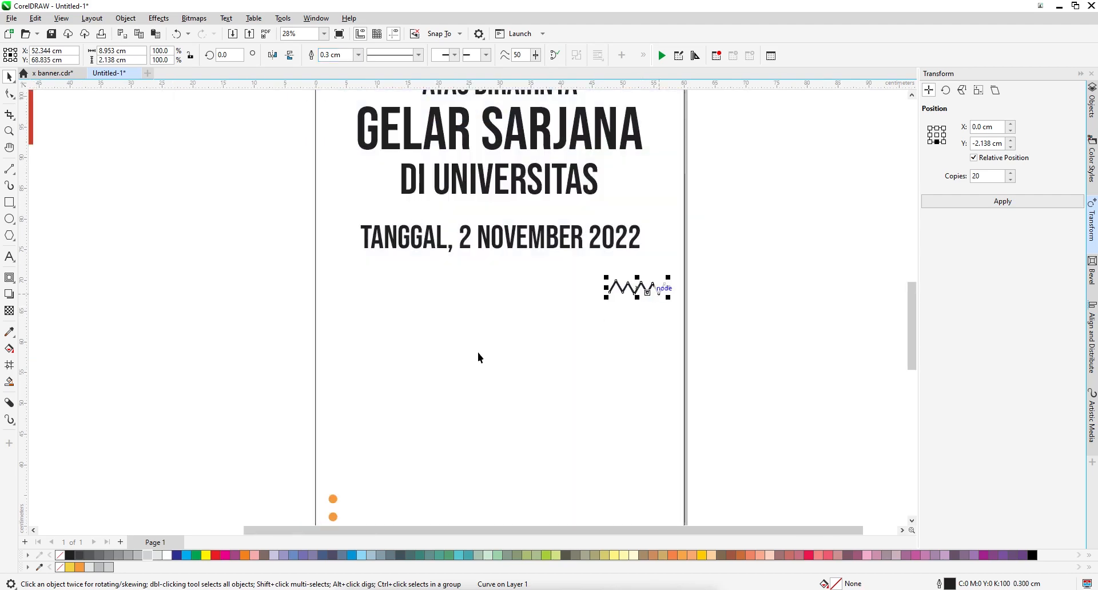
# - Colour the zigzag's outline with the swatch yellow and thin it to 0.2 cm
pyautogui.rightClick(80, 567)
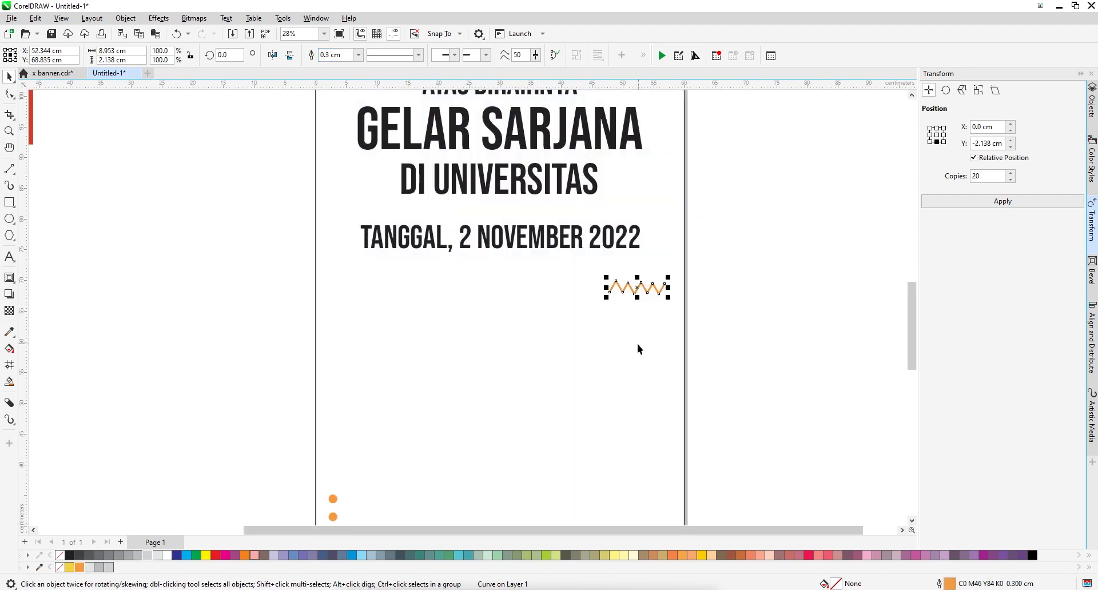
pyautogui.rightClick(66, 568)
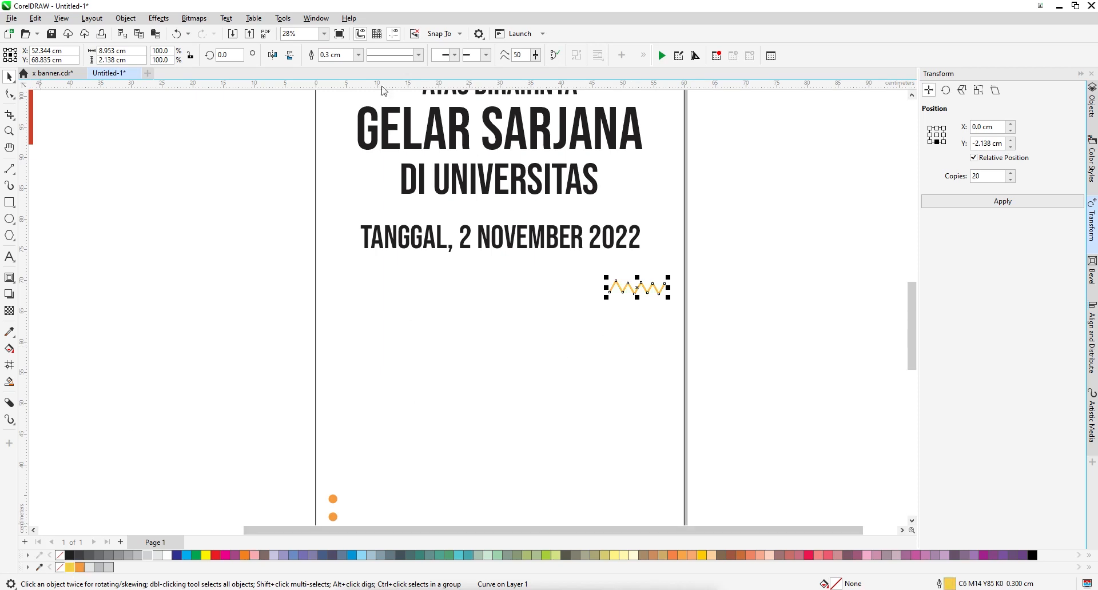
pyautogui.click(358, 55)
pyautogui.click(332, 151)
pyautogui.click(358, 54)
pyautogui.click(331, 148)
# - Stack two evenly spaced copies below the zigzag and shift all three slightly towards the banner's right edge
pyautogui.moveTo(653, 288); pyautogui.dragTo(650, 298)
pyautogui.hotkey('ctrl', 'd')
pyautogui.click(773, 275)
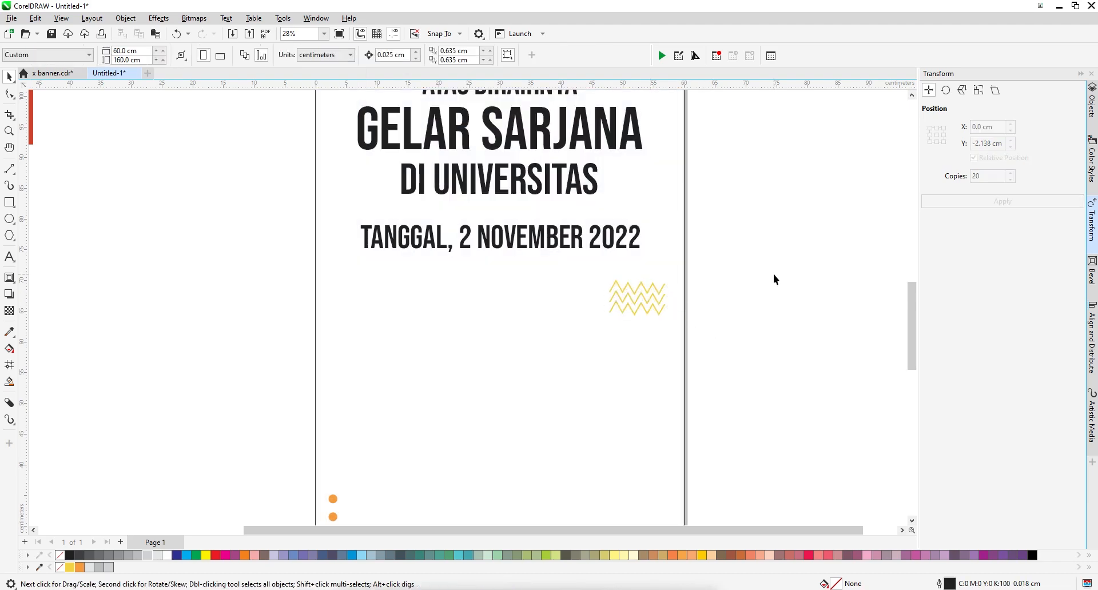
pyautogui.scroll(-1, 734, 260)
pyautogui.moveTo(730, 243); pyautogui.dragTo(680, 278)
pyautogui.click(726, 277)
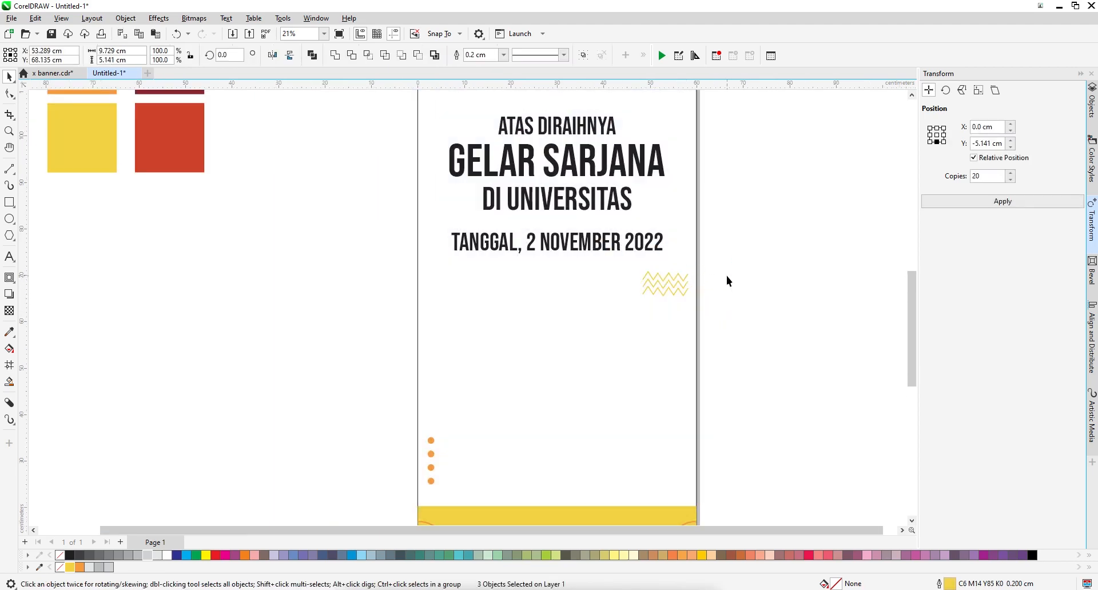
pyautogui.scroll(-3, 408, 277)
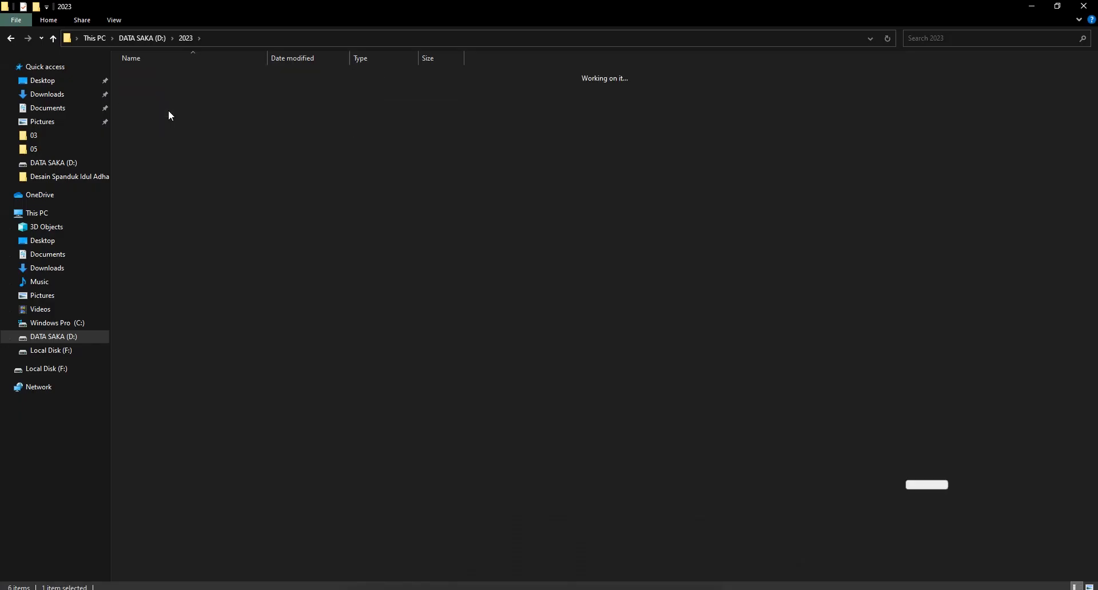
# - Bring the portrait image from folder 03 into the banner at about 53 x 52 cm, standing on the yellow footer
pyautogui.click(6, 39)
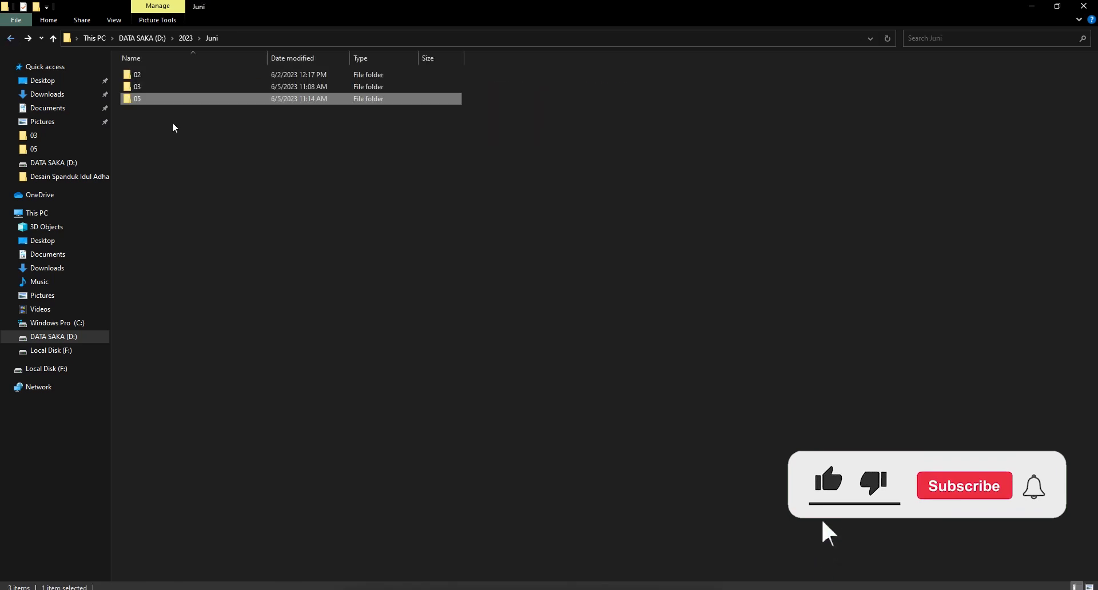
pyautogui.doubleClick(148, 89)
pyautogui.moveTo(693, 182); pyautogui.dragTo(540, 388)
pyautogui.scroll(1, 537, 292)
pyautogui.moveTo(623, 274); pyautogui.dragTo(638, 265)
pyautogui.moveTo(550, 255); pyautogui.dragTo(550, 251)
pyautogui.scroll(-1, 550, 251)
pyautogui.click(563, 293)
pyautogui.scroll(-2, 629, 309)
pyautogui.scroll(2, 598, 248)
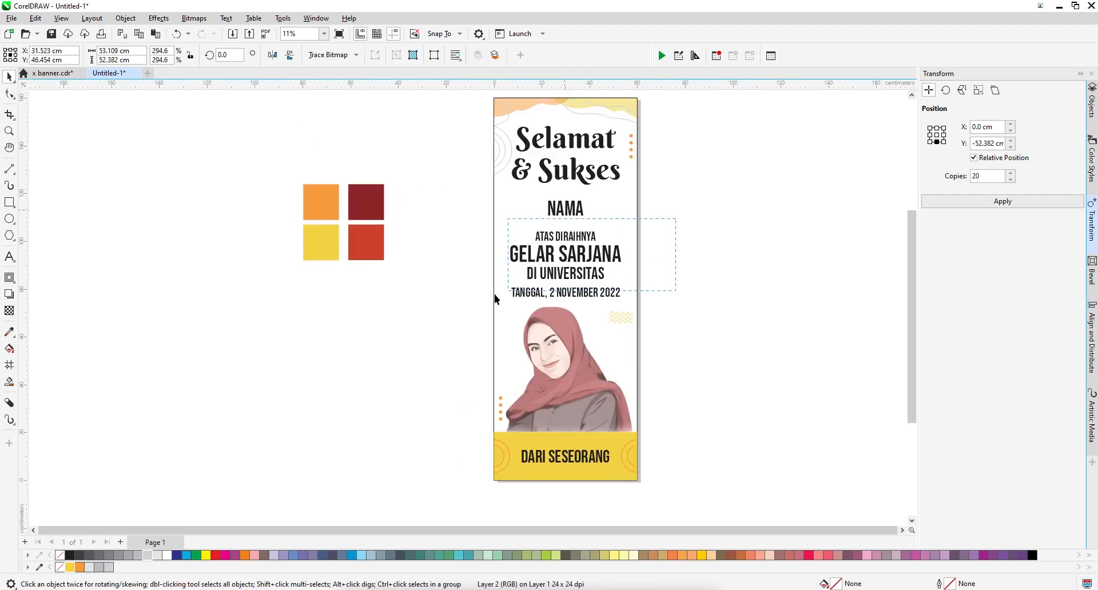
# - Move the four text lines from ATAS DIRAIHNYA to the date up slightly, and raise the NAMA line as well
pyautogui.moveTo(494, 294); pyautogui.dragTo(484, 306)
pyautogui.scroll(2, 574, 251)
pyautogui.moveTo(570, 228); pyautogui.dragTo(573, 218)
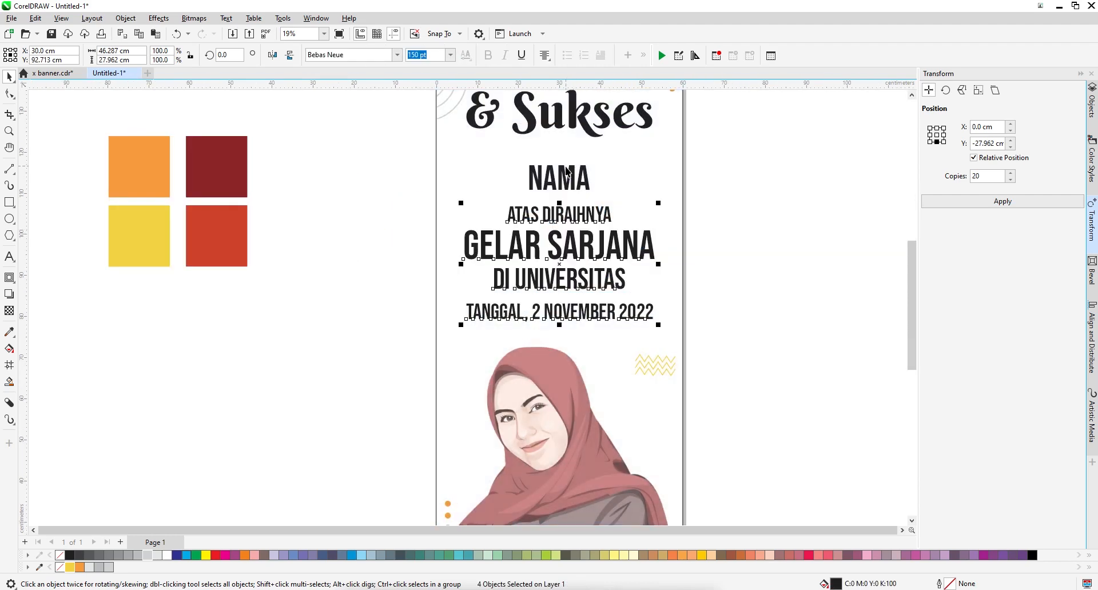
pyautogui.moveTo(562, 172); pyautogui.dragTo(562, 164)
pyautogui.click(685, 206)
# - Review the heading and the spacing of the whole banner layout
pyautogui.scroll(-1, 515, 241)
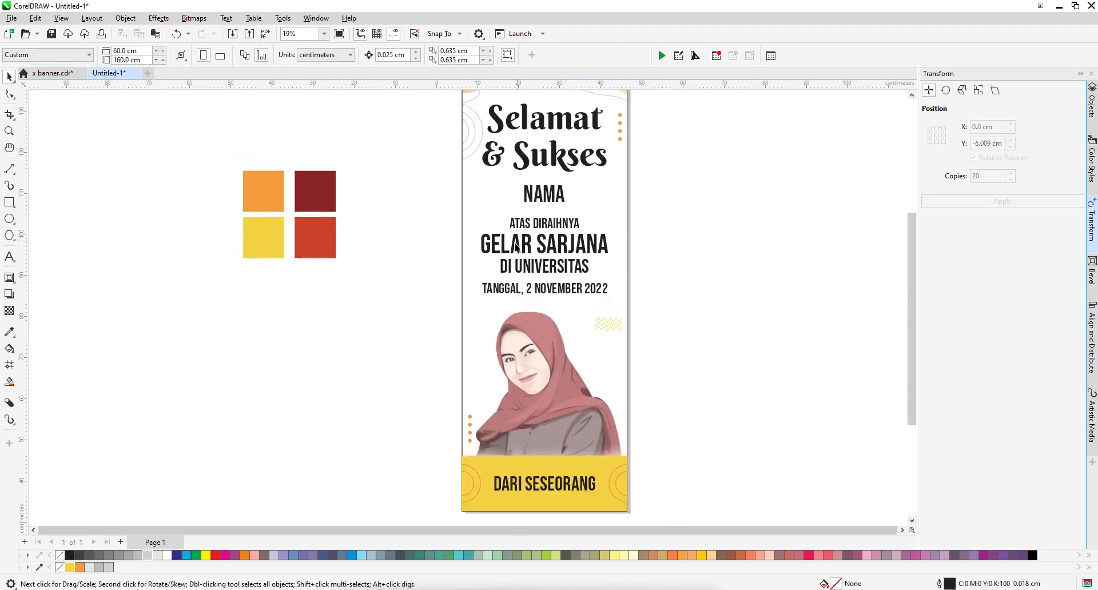
pyautogui.scroll(-1, 514, 243)
pyautogui.scroll(-1, 524, 245)
pyautogui.scroll(2, 526, 203)
pyautogui.click(529, 147)
pyautogui.click(533, 155)
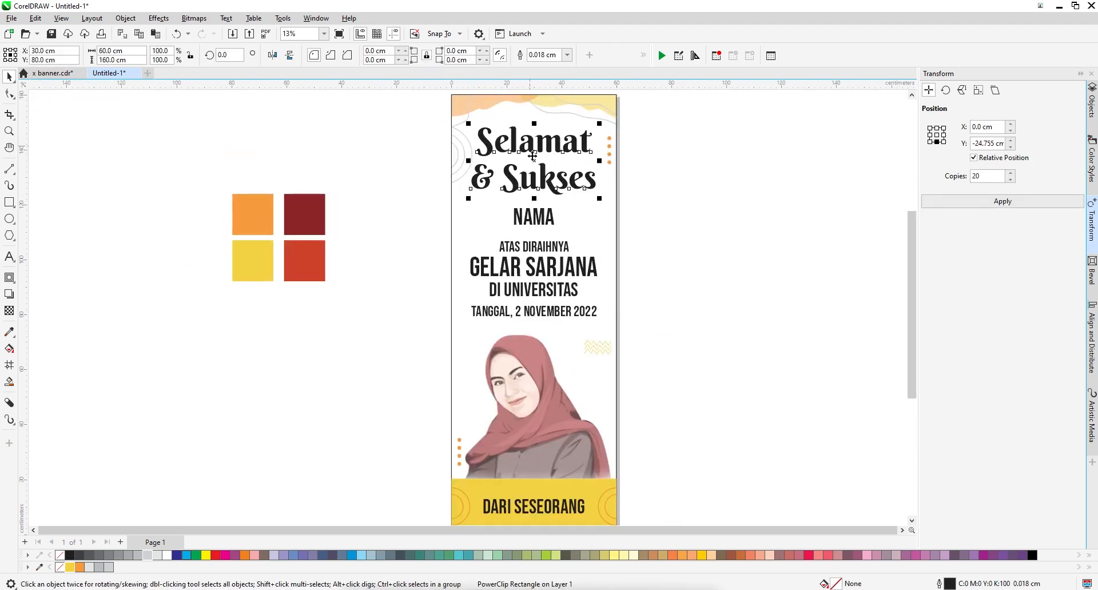
pyautogui.click(378, 356)
pyautogui.scroll(-1, 456, 325)
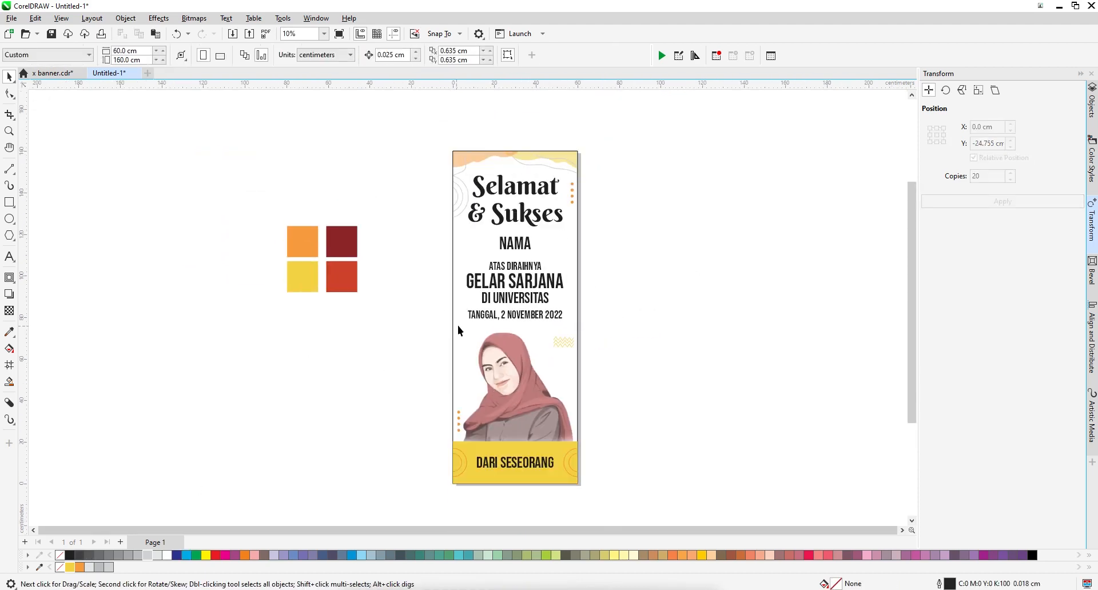
# - Draw two closed freehand blobs over the portrait, about 43 x 61 cm on its right half and 39 x 59 cm on its left half
pyautogui.scroll(-1, 480, 267)
pyautogui.scroll(1, 533, 386)
pyautogui.scroll(1, 504, 416)
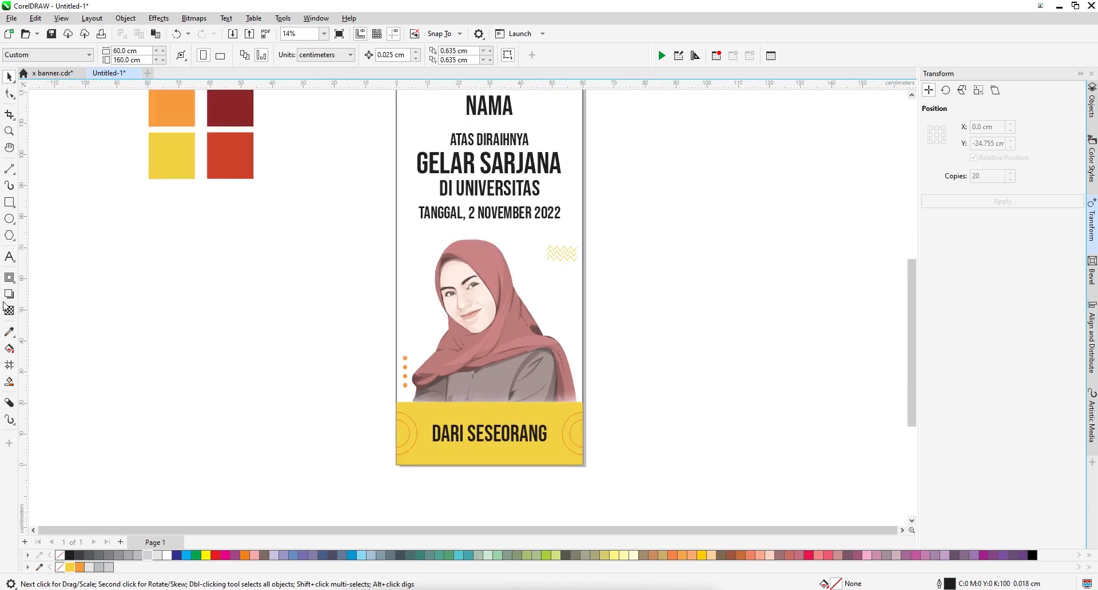
pyautogui.click(15, 178)
pyautogui.click(40, 181)
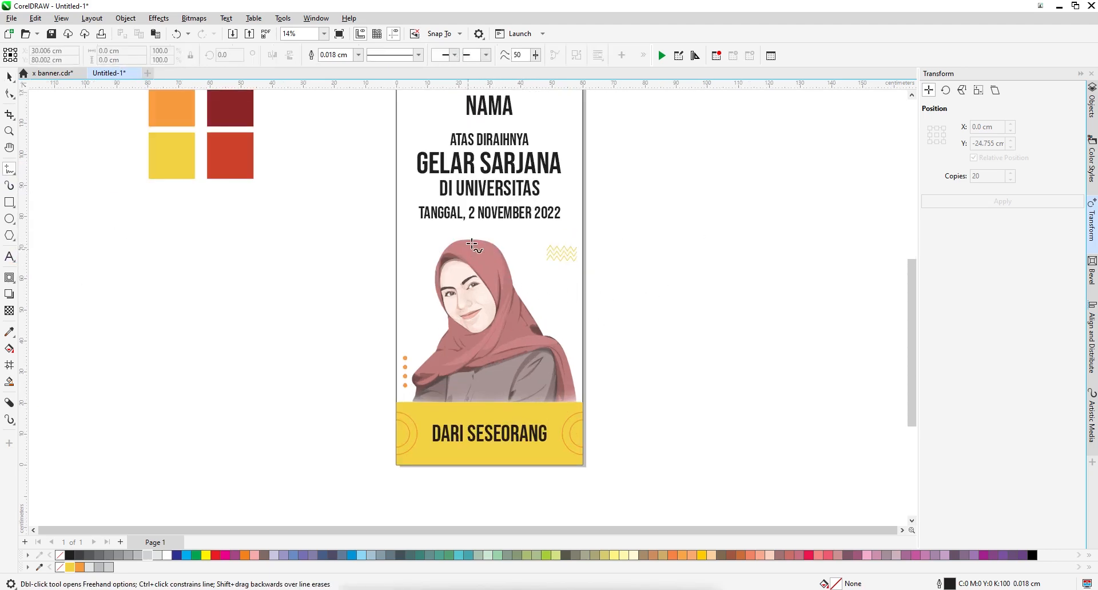
pyautogui.moveTo(472, 245)
pyautogui.mouseDown()
pyautogui.moveTo(494, 233)
pyautogui.moveTo(513, 241)
pyautogui.moveTo(543, 280)
pyautogui.mouseUp()
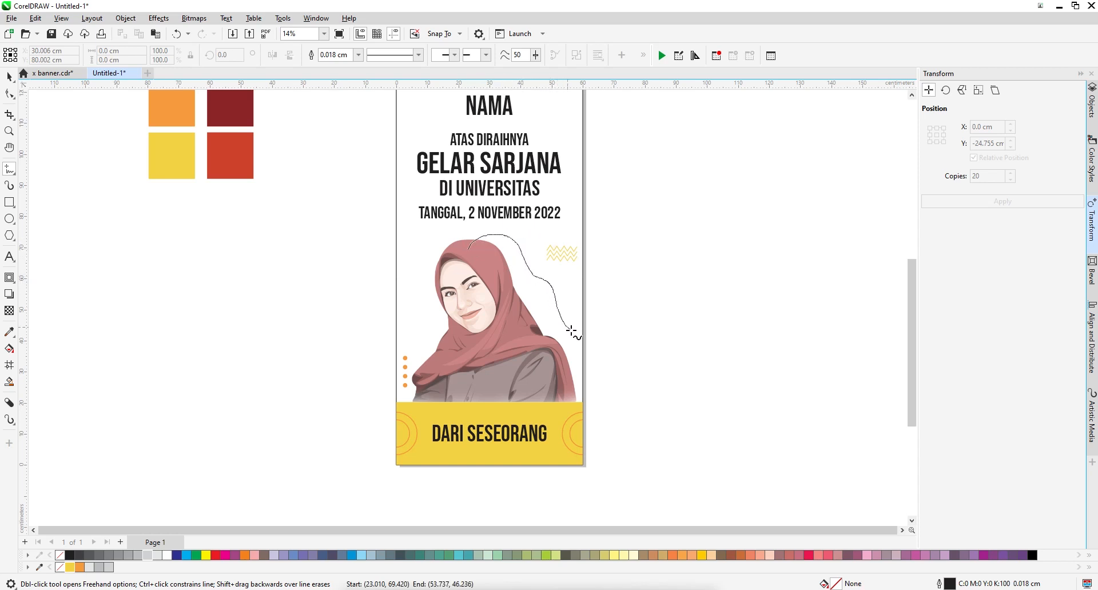
pyautogui.moveTo(572, 331)
pyautogui.mouseDown()
pyautogui.moveTo(602, 407)
pyautogui.moveTo(591, 421)
pyautogui.moveTo(513, 388)
pyautogui.moveTo(468, 249)
pyautogui.mouseUp()
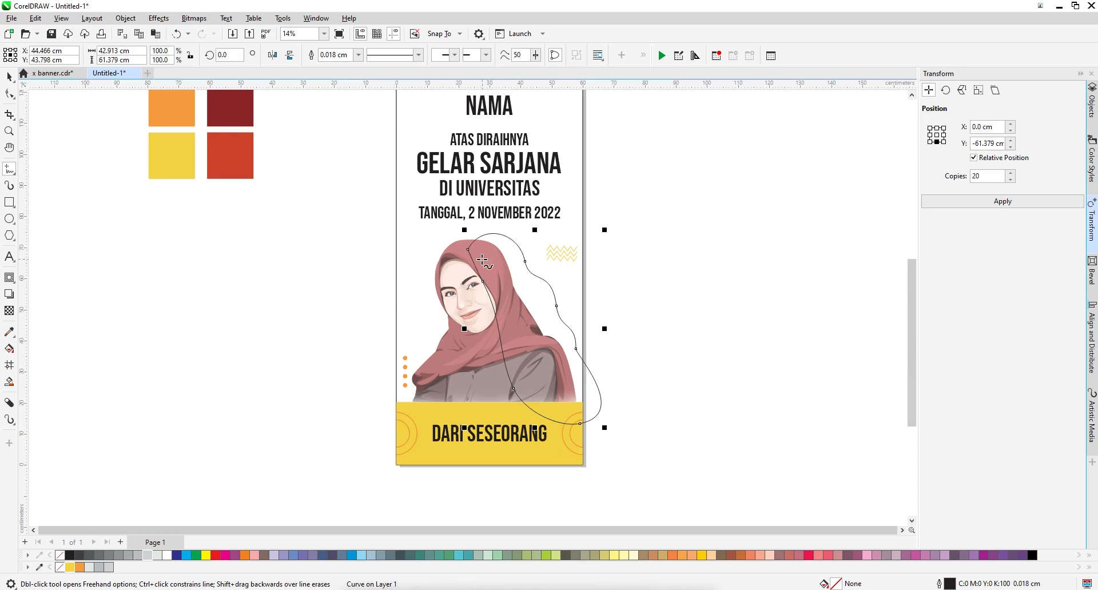
pyautogui.moveTo(436, 249); pyautogui.dragTo(419, 280)
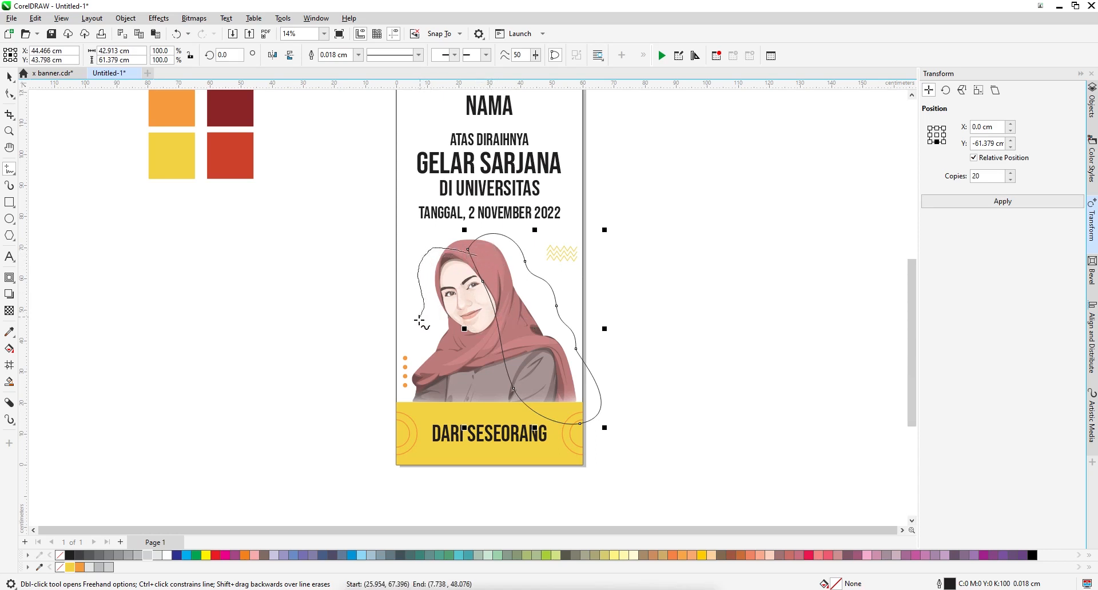
pyautogui.moveTo(419, 349)
pyautogui.mouseDown()
pyautogui.moveTo(389, 395)
pyautogui.moveTo(393, 429)
pyautogui.moveTo(474, 402)
pyautogui.moveTo(492, 286)
pyautogui.moveTo(477, 256)
pyautogui.mouseUp()
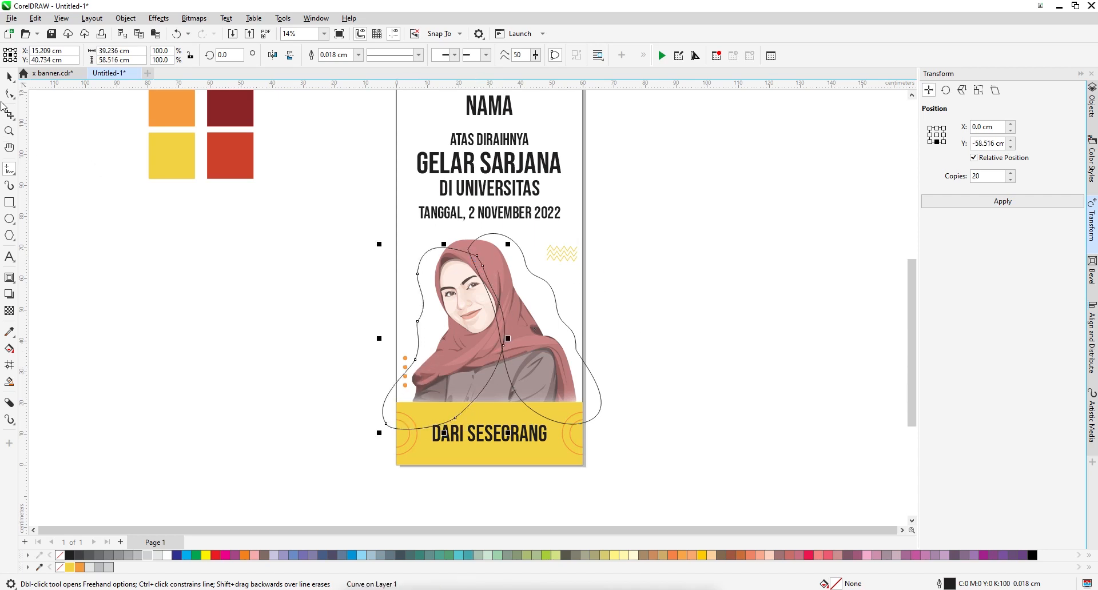
# - Fill the left blob with the swatch yellow and the right blob with the swatch orange, and remove both outlines
pyautogui.press('space')
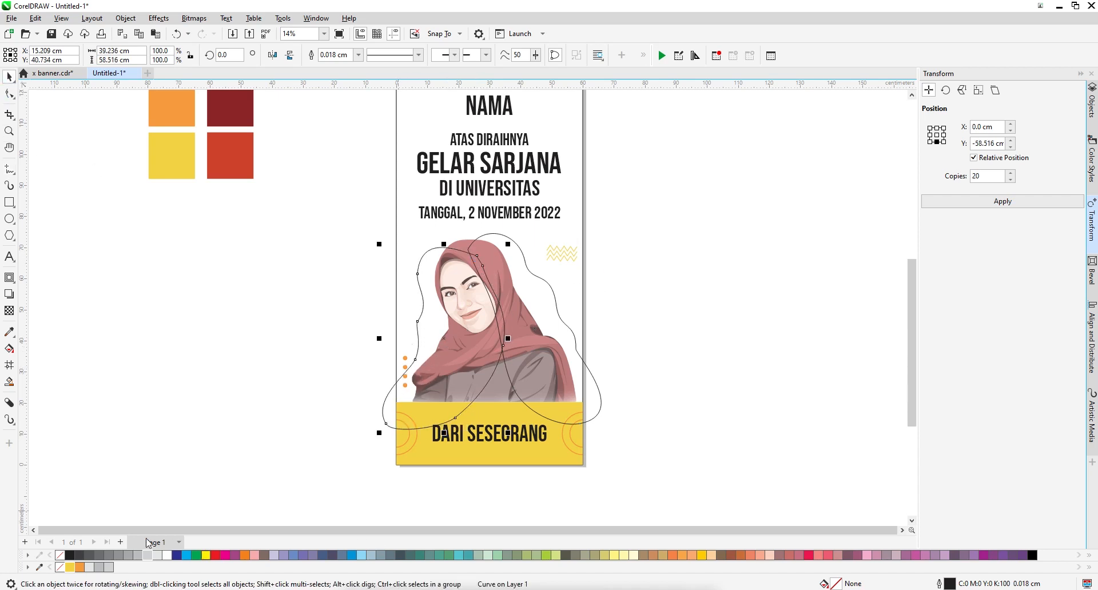
pyautogui.click(69, 566)
pyautogui.press('Tab')
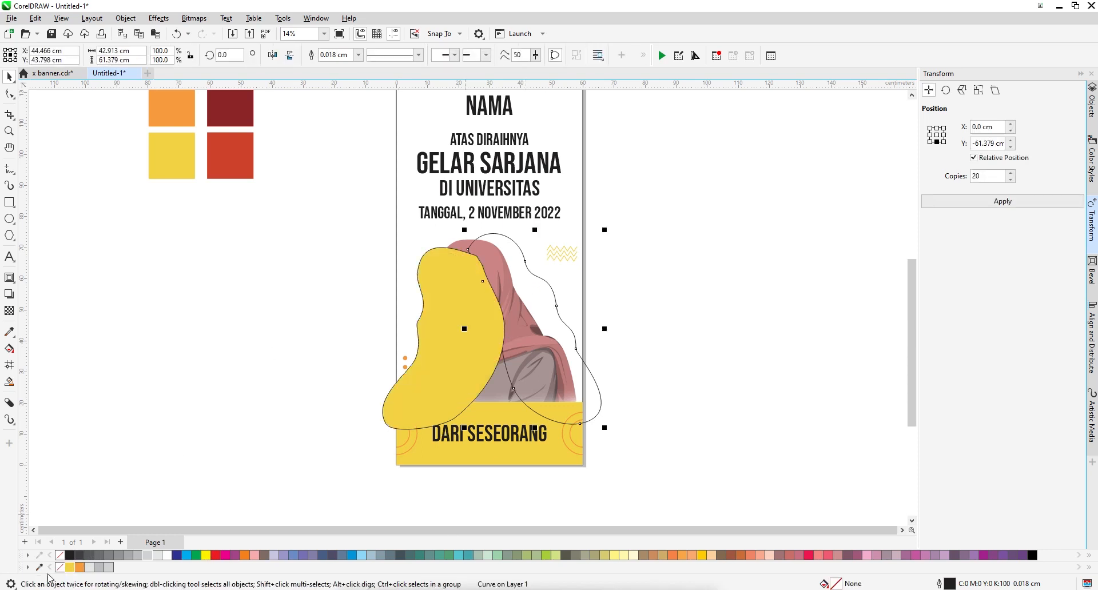
pyautogui.click(80, 567)
pyautogui.keyDown('shift'); pyautogui.click(455, 332); pyautogui.keyUp('shift')
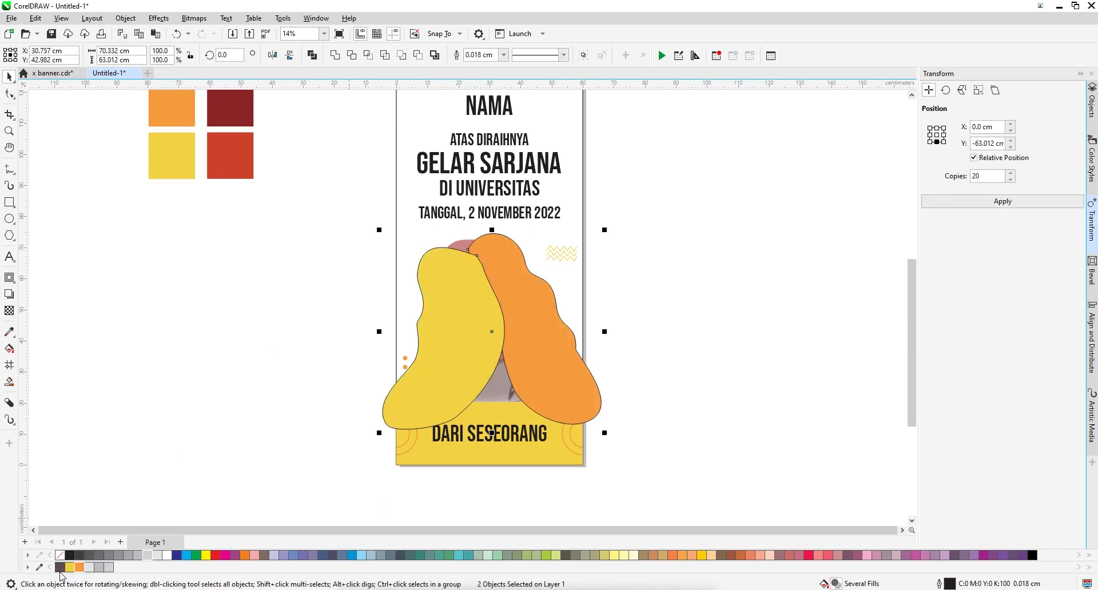
pyautogui.rightClick(60, 554)
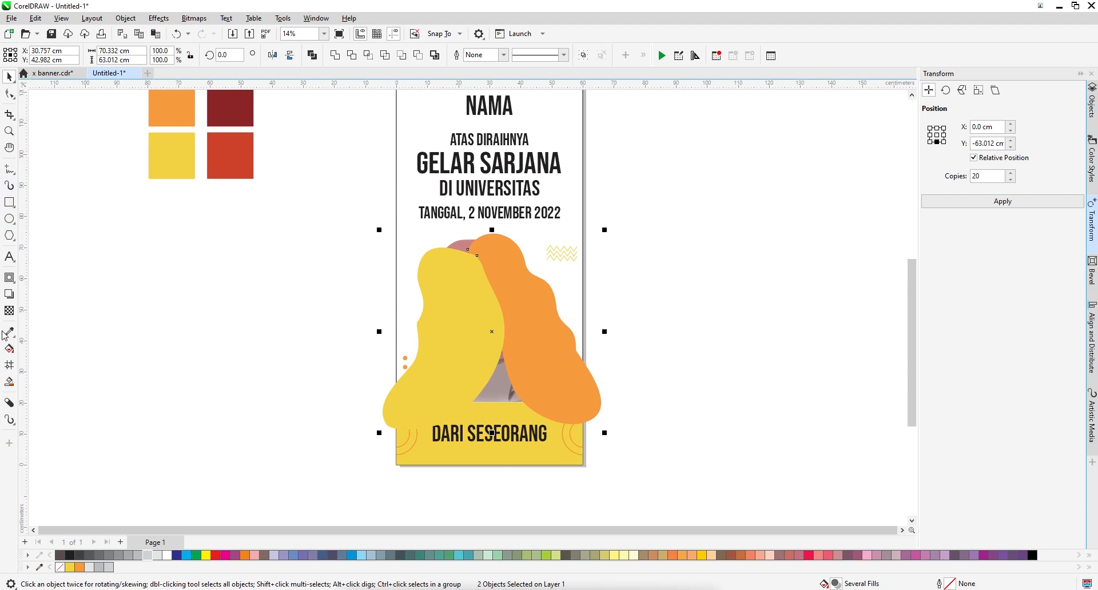
# - Apply uniform transparency to both blobs and clip them inside the banner rectangle behind the portrait
pyautogui.click(9, 310)
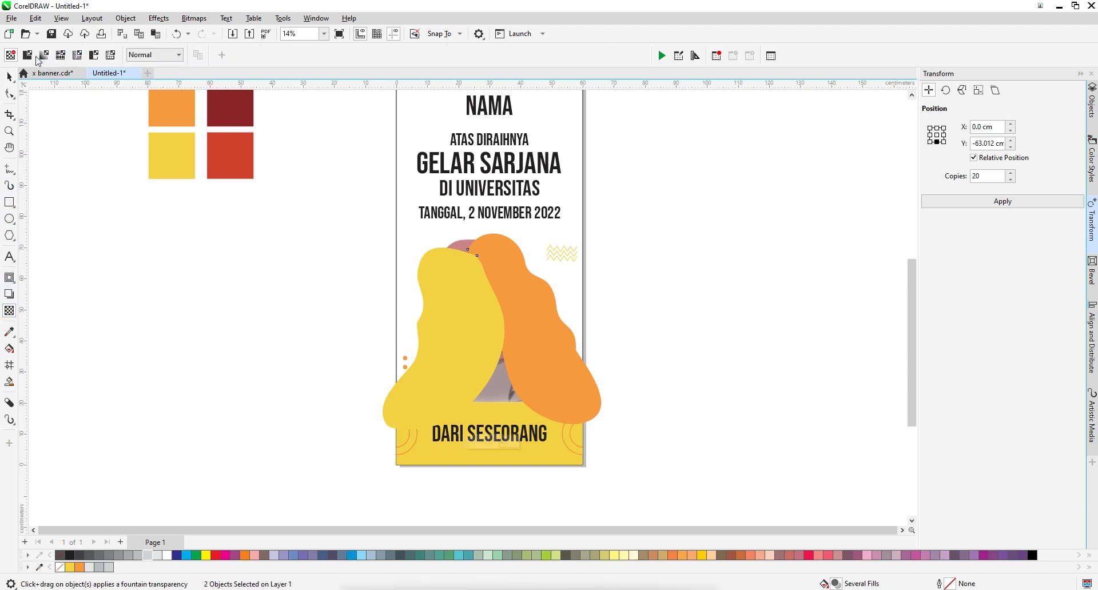
pyautogui.click(27, 54)
pyautogui.click(8, 78)
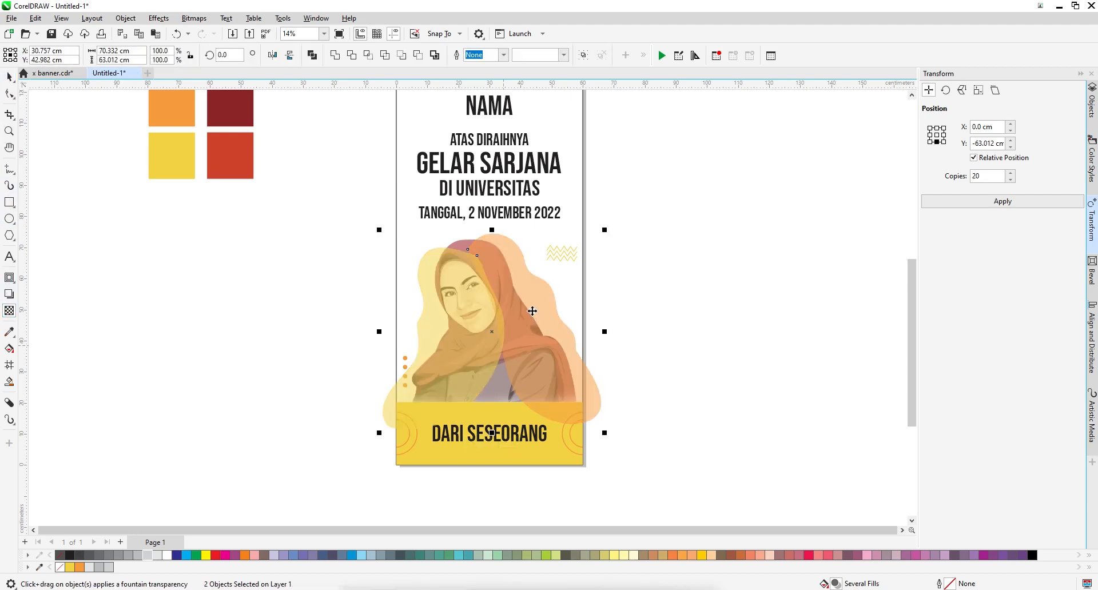
pyautogui.rightClick(533, 311)
pyautogui.click(576, 140)
pyautogui.click(583, 177)
pyautogui.click(701, 278)
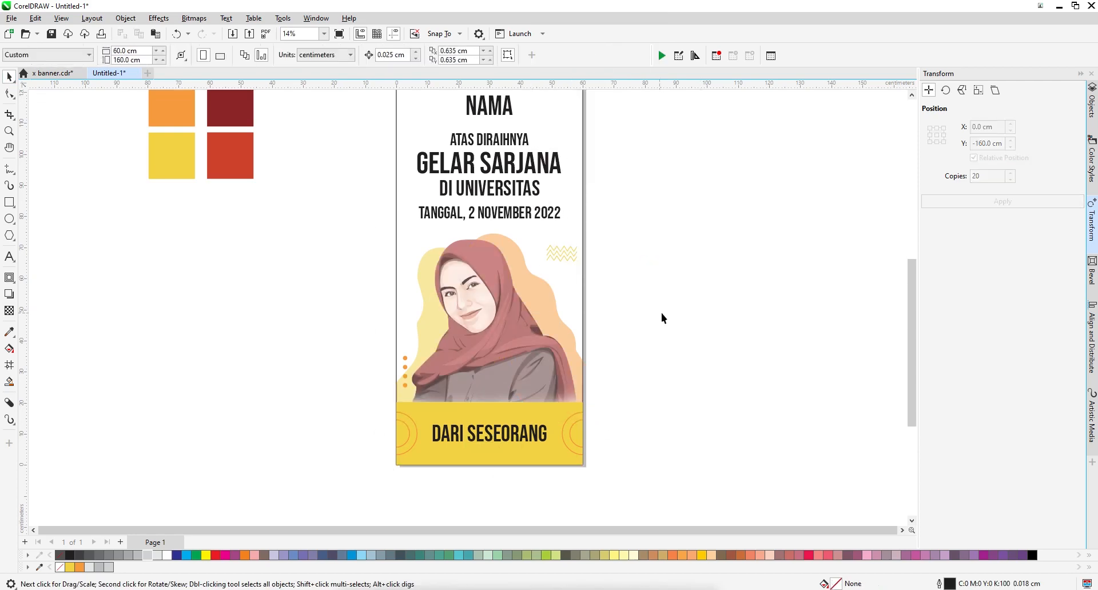
# - Draw a long wavy freehand line about 84 x 39 cm diagonally across the portrait, extending past both banner edges
pyautogui.scroll(-1, 565, 286)
pyautogui.scroll(2, 510, 269)
pyautogui.scroll(-1, 510, 269)
pyautogui.scroll(1, 530, 307)
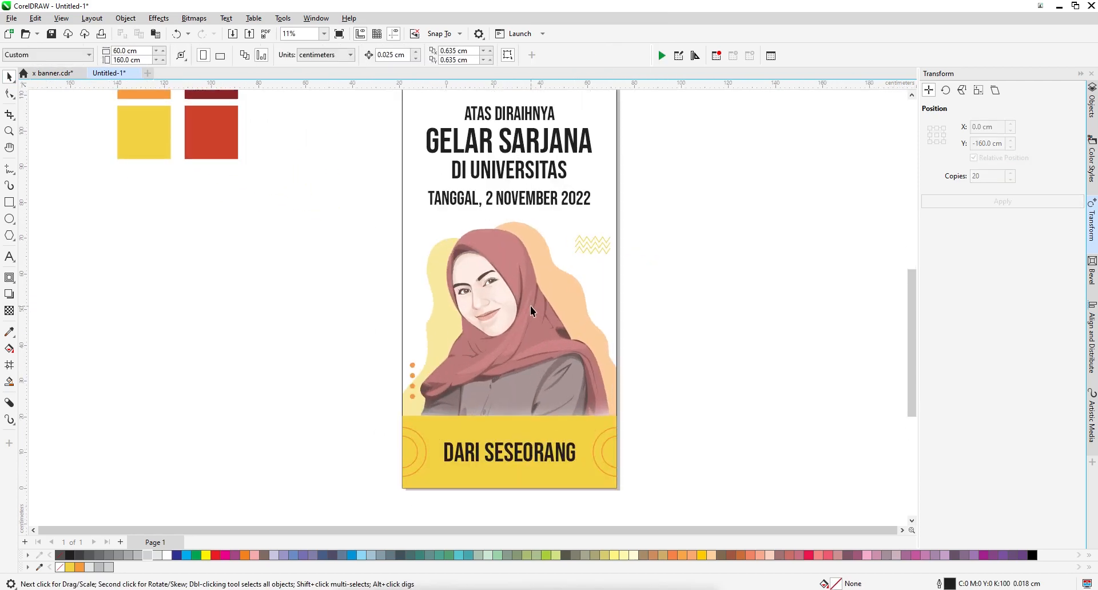
pyautogui.click(8, 170)
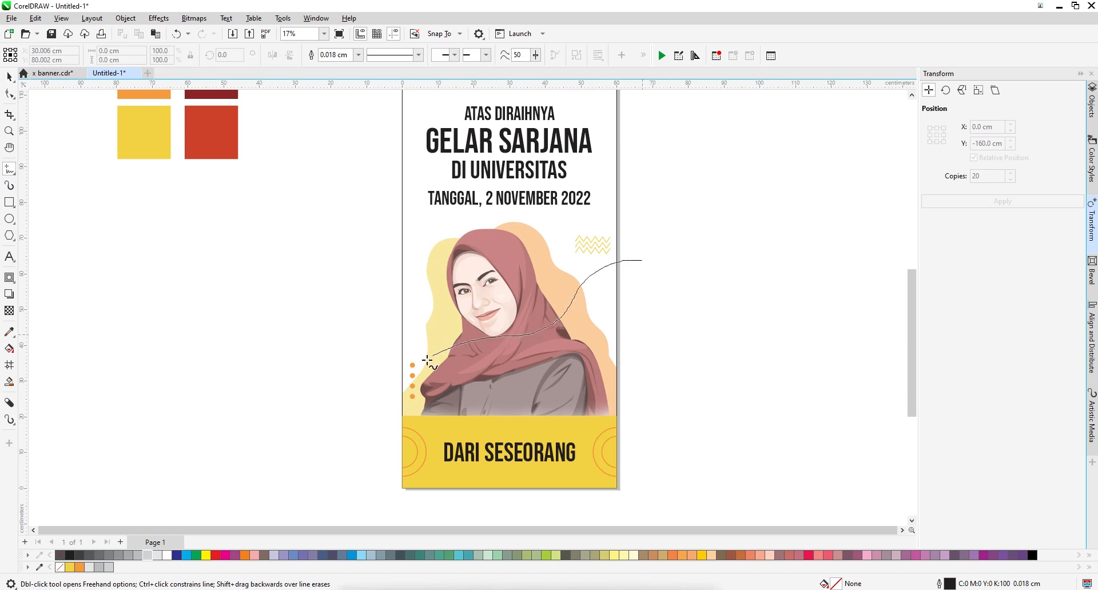
pyautogui.moveTo(341, 400); pyautogui.dragTo(342, 400)
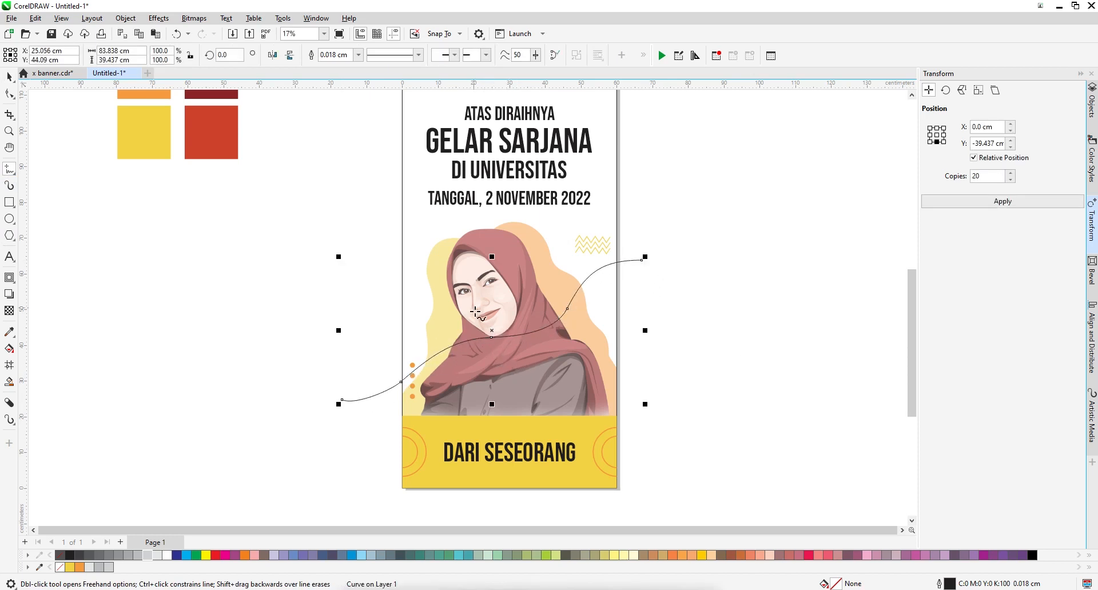
pyautogui.moveTo(449, 269)
pyautogui.mouseDown()
pyautogui.moveTo(382, 329)
pyautogui.moveTo(362, 330)
pyautogui.mouseUp()
pyautogui.hotkey('ctrl', 'z')
pyautogui.moveTo(521, 305)
pyautogui.mouseDown()
pyautogui.moveTo(438, 274)
pyautogui.moveTo(416, 297)
pyautogui.moveTo(372, 313)
pyautogui.moveTo(457, 277)
pyautogui.moveTo(426, 302)
pyautogui.moveTo(385, 309)
pyautogui.moveTo(458, 288)
pyautogui.mouseUp()
pyautogui.hotkey('ctrl', 'z')
# - Draw two wavy freehand lines from the portrait past the banner edges, about 36 x 9 cm on the left and 33 x 13 cm on the right
pyautogui.moveTo(410, 316); pyautogui.dragTo(361, 313)
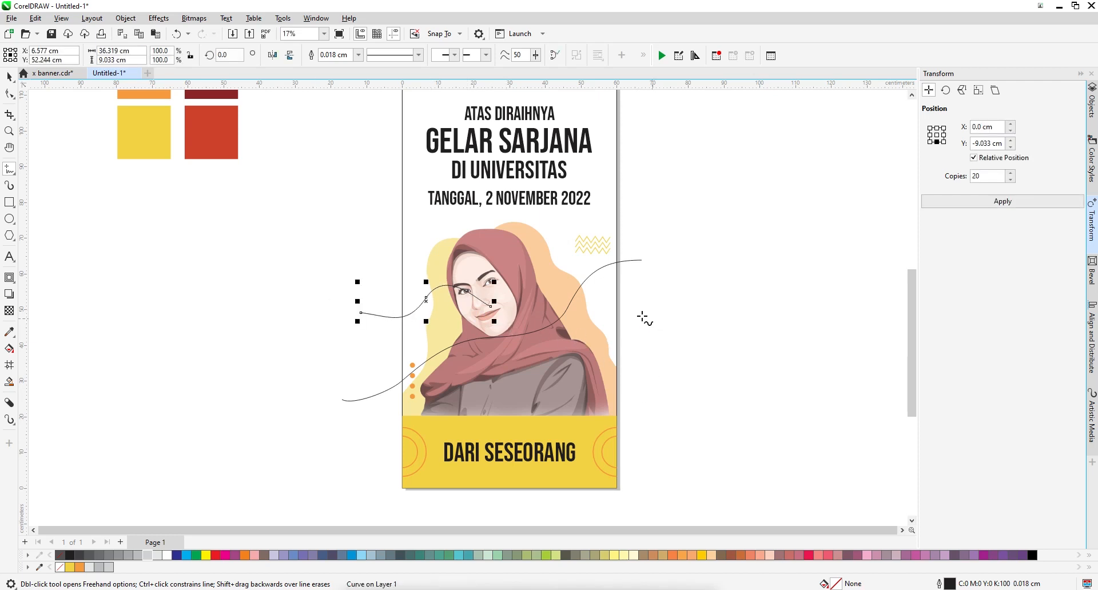
pyautogui.moveTo(652, 318)
pyautogui.mouseDown()
pyautogui.moveTo(609, 311)
pyautogui.moveTo(591, 331)
pyautogui.mouseUp()
pyautogui.moveTo(535, 355); pyautogui.dragTo(534, 357)
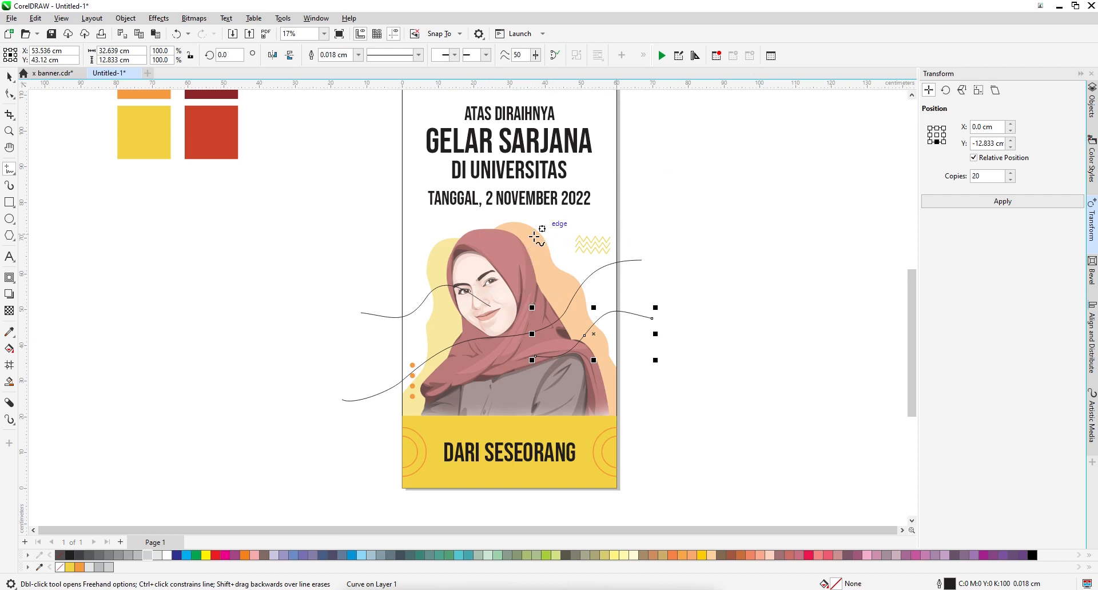
# - Draw three freehand curves over the portrait, about 25 x 36 cm on its right side and 14 x 30 cm and 12 x 21 cm on its left
pyautogui.moveTo(522, 236)
pyautogui.mouseDown()
pyautogui.moveTo(568, 295)
pyautogui.moveTo(579, 364)
pyautogui.mouseUp()
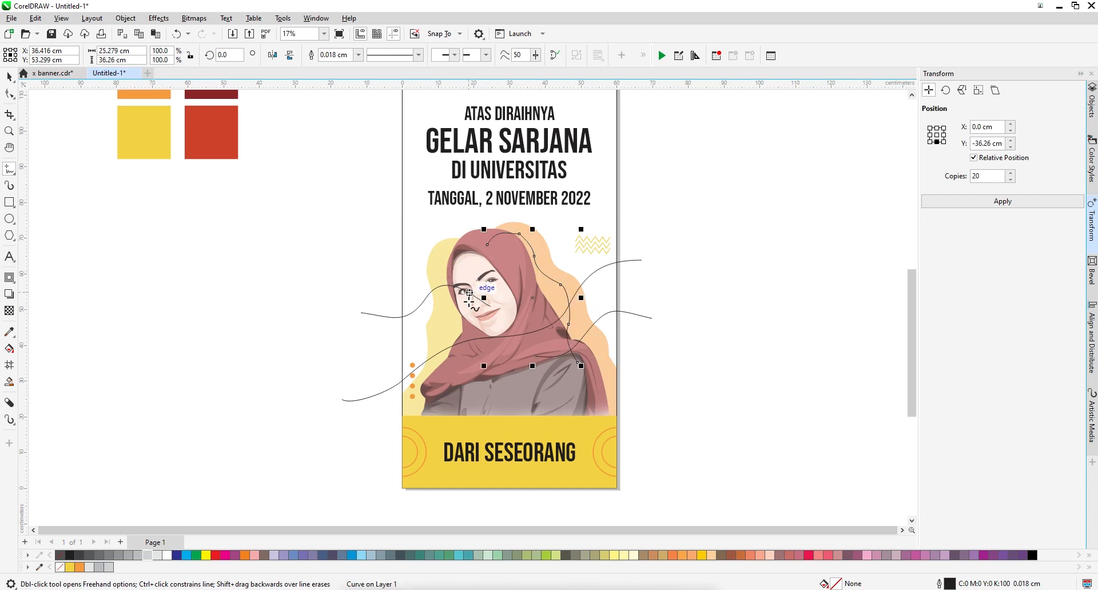
pyautogui.moveTo(479, 289); pyautogui.dragTo(428, 400)
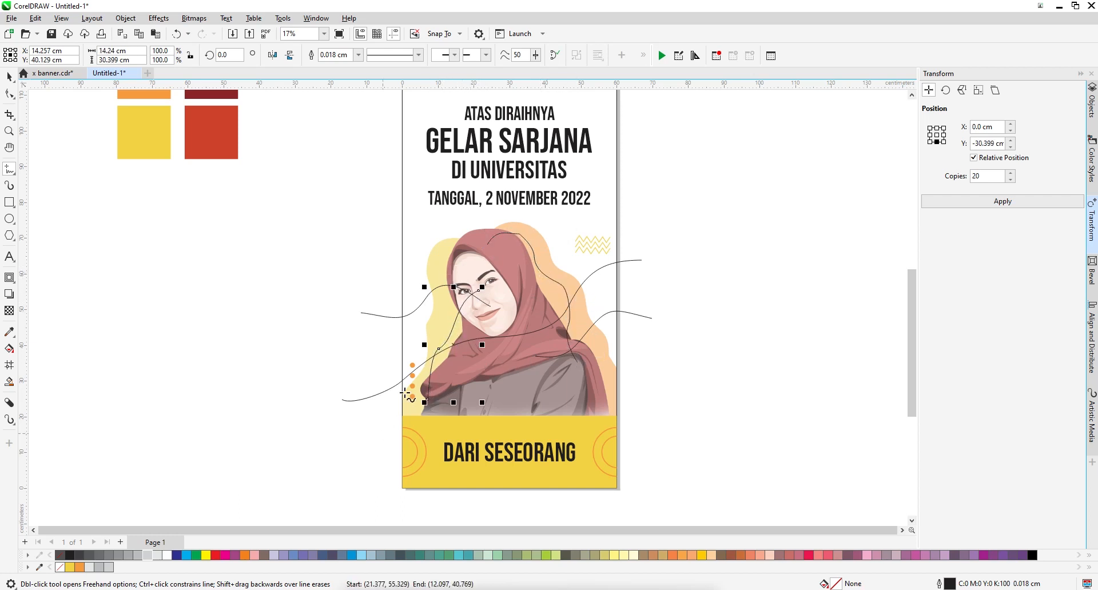
pyautogui.moveTo(472, 246)
pyautogui.mouseDown()
pyautogui.moveTo(443, 254)
pyautogui.moveTo(438, 287)
pyautogui.moveTo(480, 322)
pyautogui.mouseUp()
pyautogui.press('space')
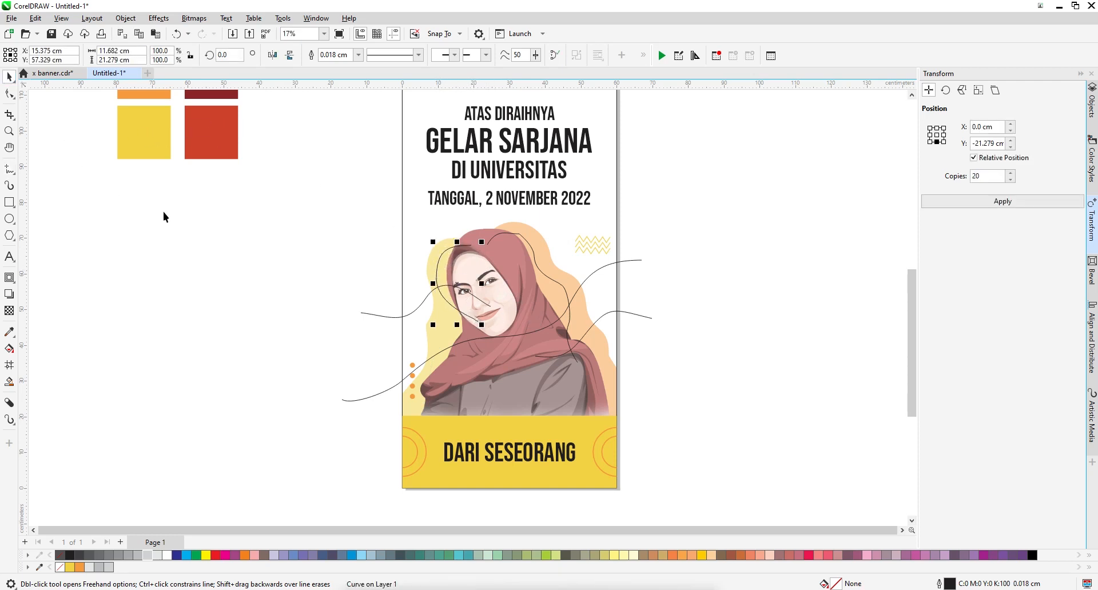
# - Set the outline width of the five freehand lines crossing the portrait to 0.3 cm
pyautogui.moveTo(265, 231); pyautogui.dragTo(619, 375)
pyautogui.moveTo(696, 393)
pyautogui.mouseDown()
pyautogui.moveTo(686, 426)
pyautogui.moveTo(716, 400)
pyautogui.mouseUp()
pyautogui.keyDown('shift'); pyautogui.click(416, 366); pyautogui.keyUp('shift')
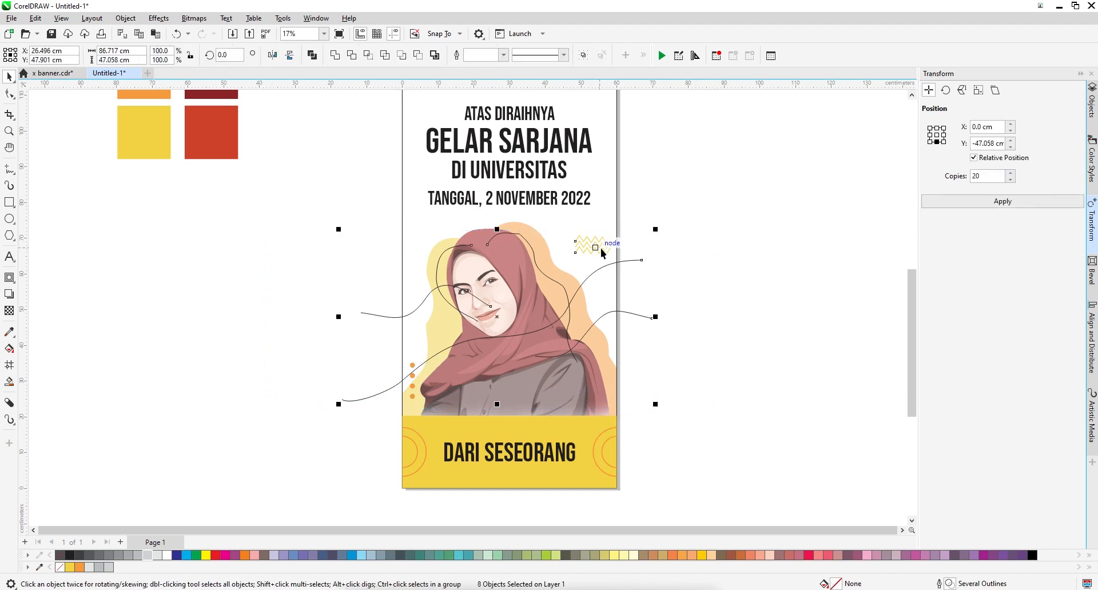
pyautogui.keyDown('shift'); pyautogui.click(592, 257); pyautogui.keyUp('shift')
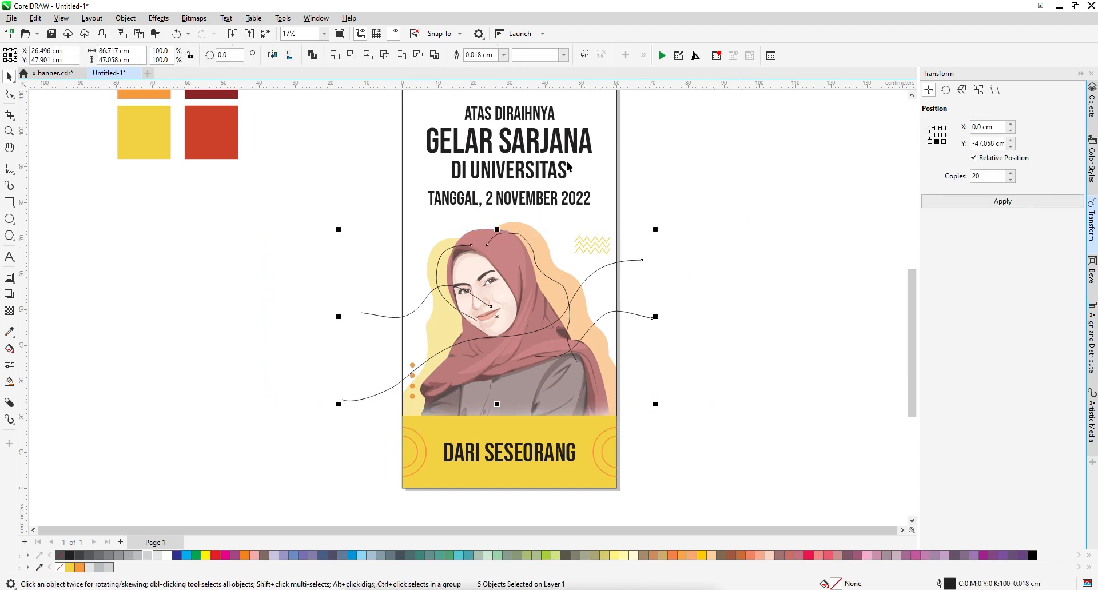
pyautogui.click(504, 56)
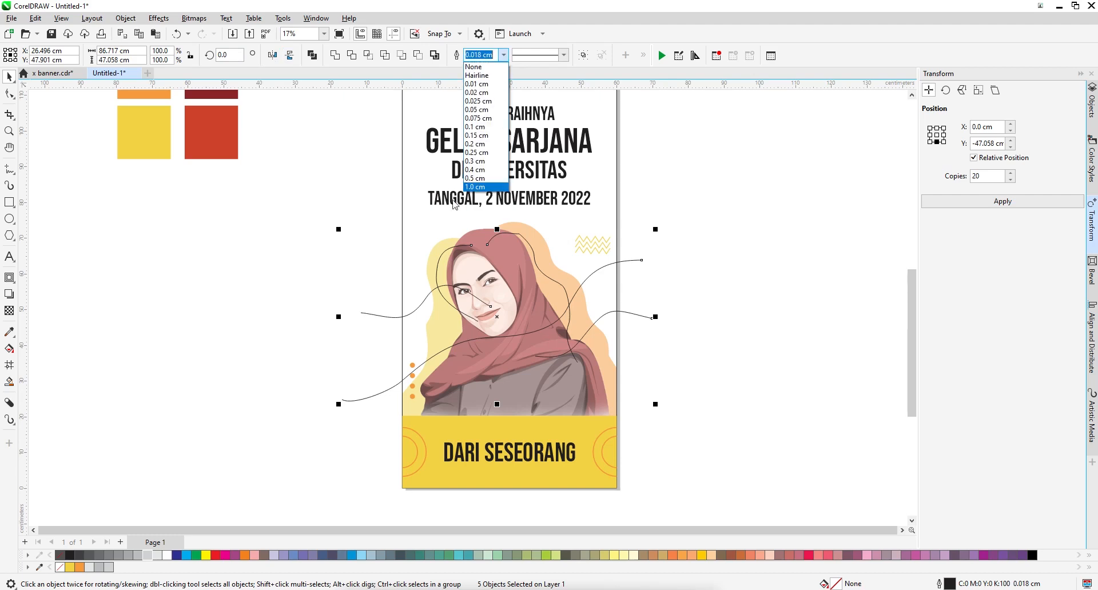
pyautogui.click(489, 169)
pyautogui.click(503, 56)
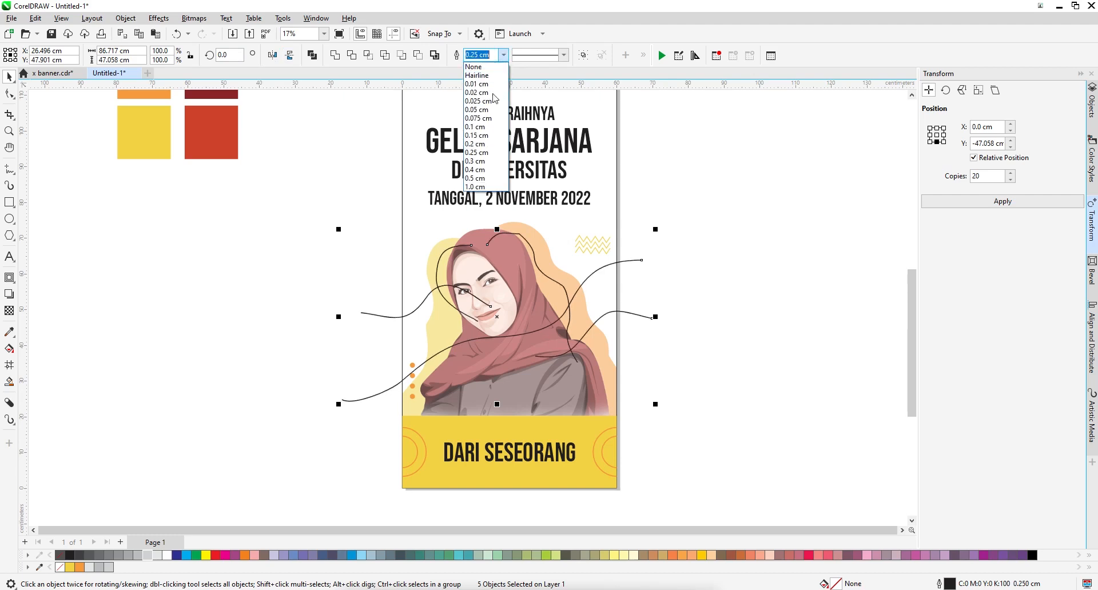
pyautogui.click(489, 167)
pyautogui.scroll(1, 539, 279)
pyautogui.press('Escape')
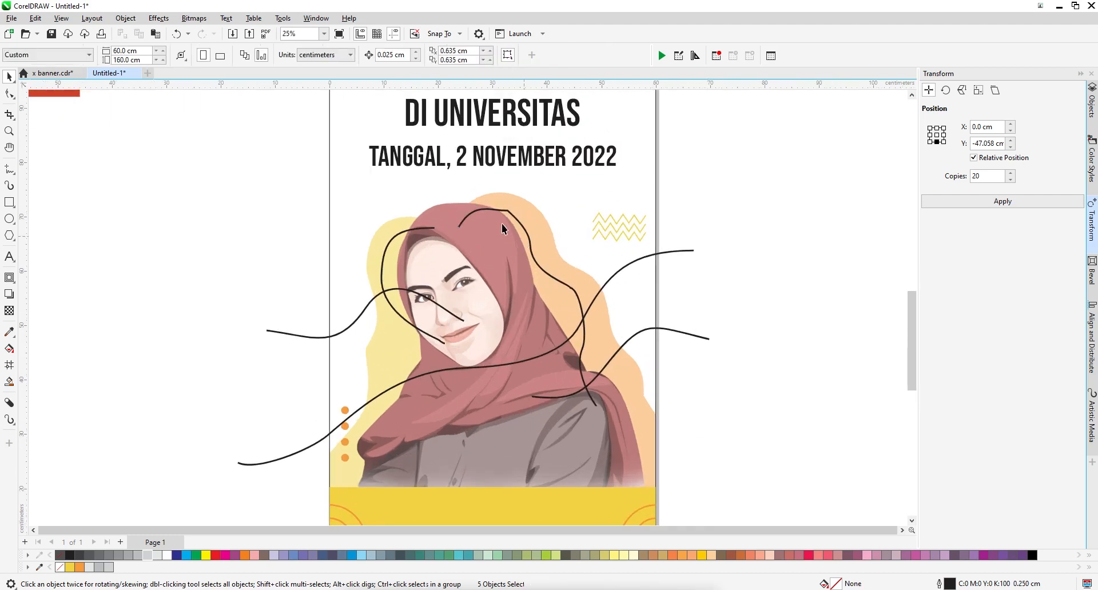
# - Smooth the freehand curve on the portrait's right side by removing two of its inner nodes
pyautogui.click(512, 217)
pyautogui.click(9, 94)
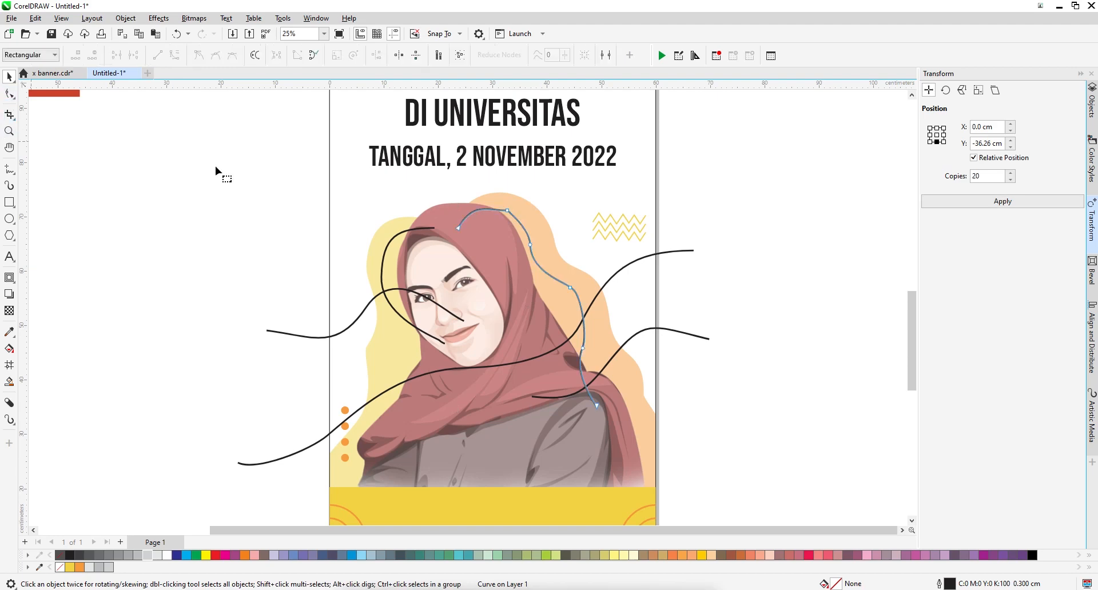
pyautogui.doubleClick(507, 211)
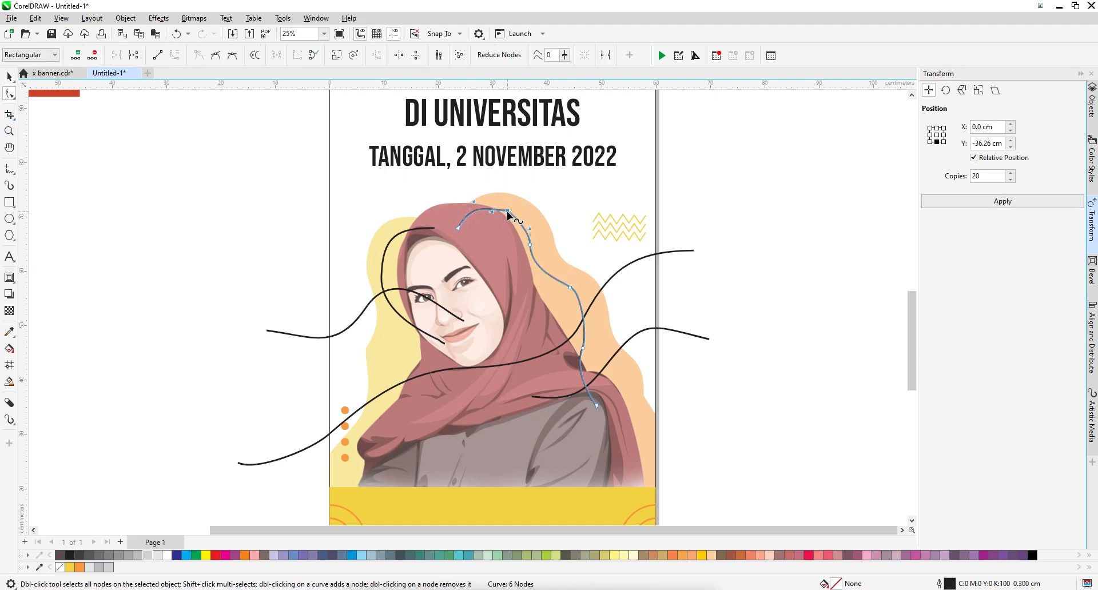
pyautogui.doubleClick(572, 290)
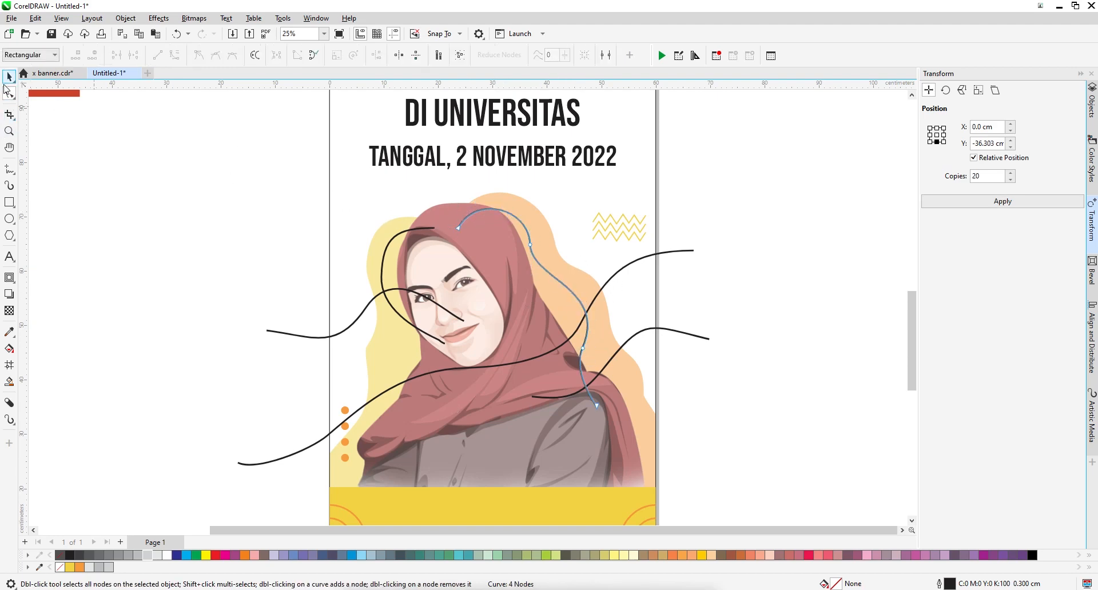
pyautogui.click(9, 76)
# - Colour the outlines of all five wavy lines over the portrait 40% black
pyautogui.scroll(-1, 379, 300)
pyautogui.click(377, 297)
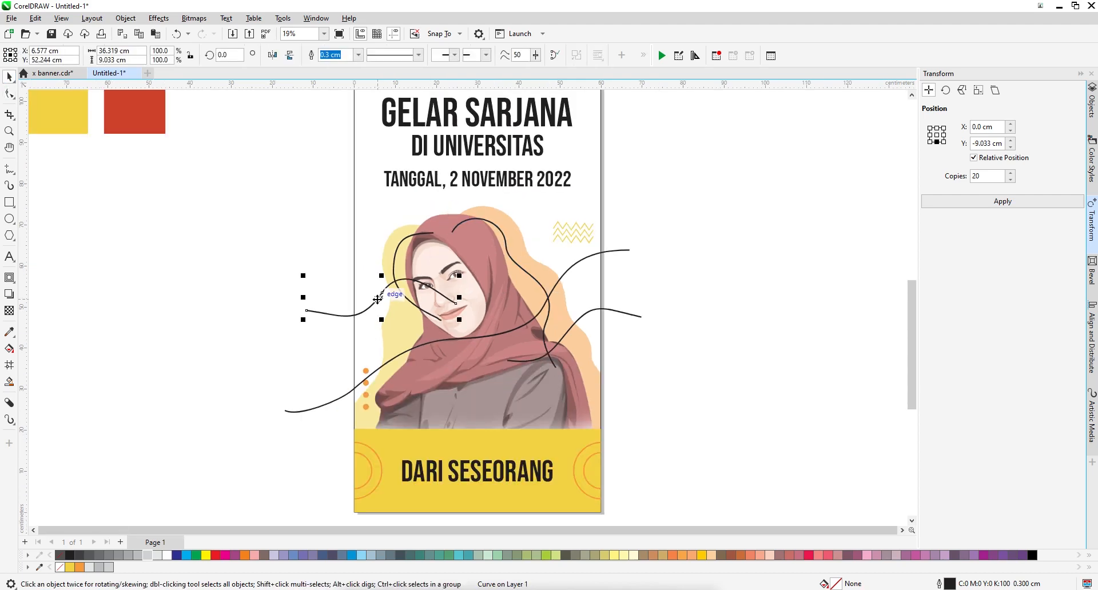
pyautogui.click(398, 246)
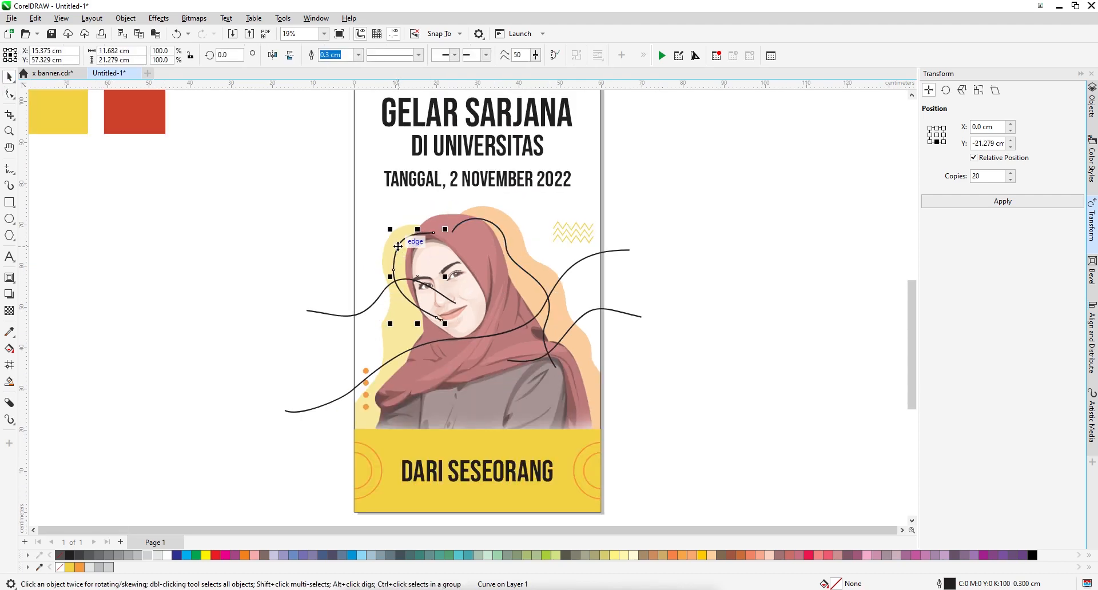
pyautogui.click(224, 239)
pyautogui.click(496, 223)
pyautogui.keyDown('shift'); pyautogui.click(402, 241); pyautogui.keyUp('shift')
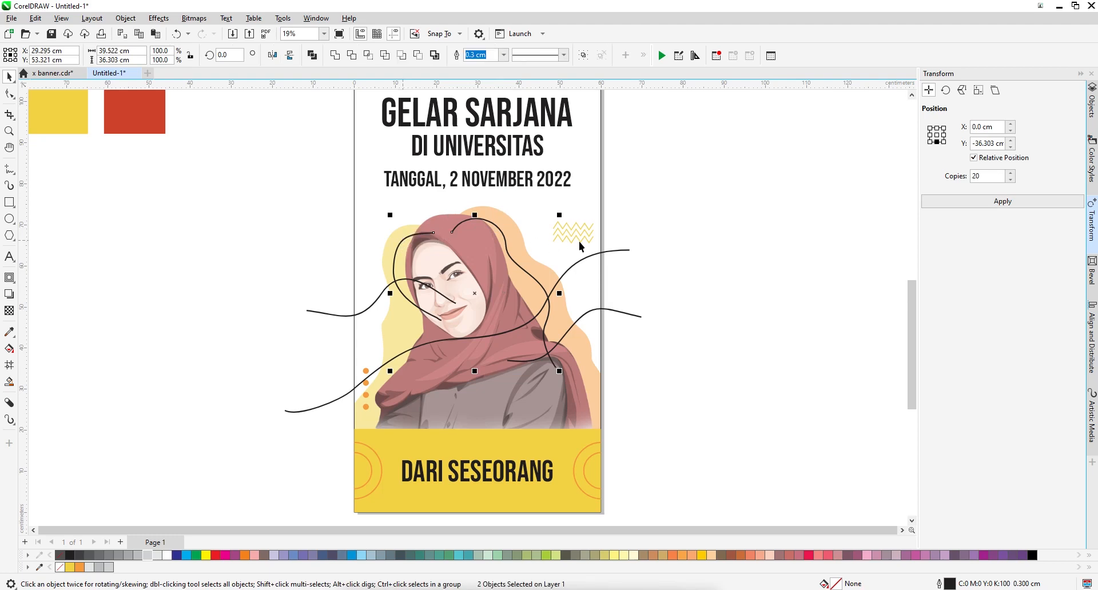
pyautogui.keyDown('shift'); pyautogui.click(615, 312); pyautogui.keyUp('shift')
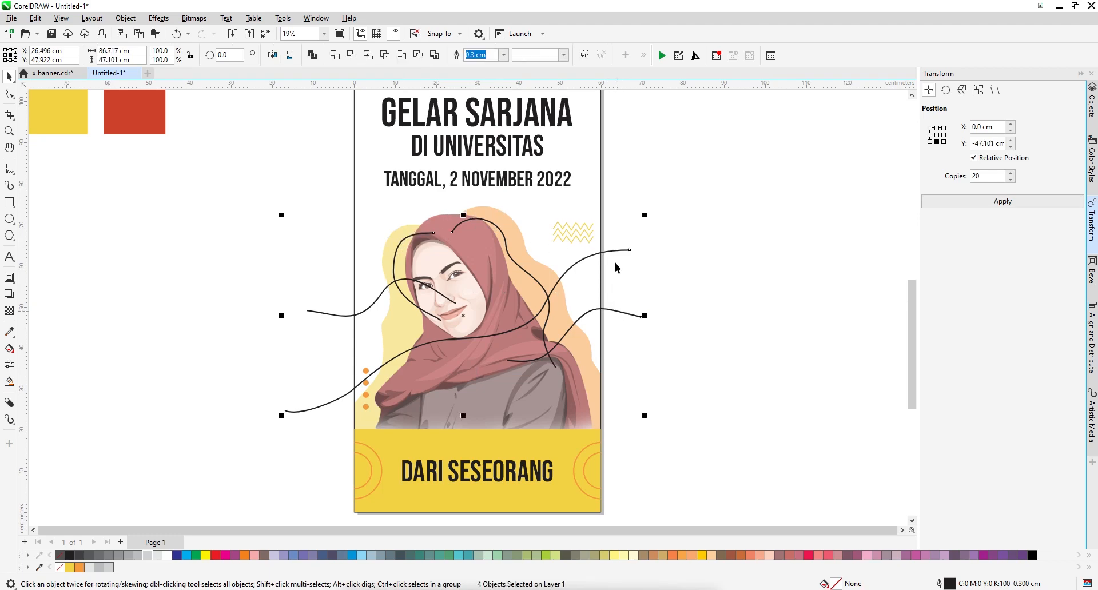
pyautogui.keyDown('shift'); pyautogui.click(366, 311); pyautogui.keyUp('shift')
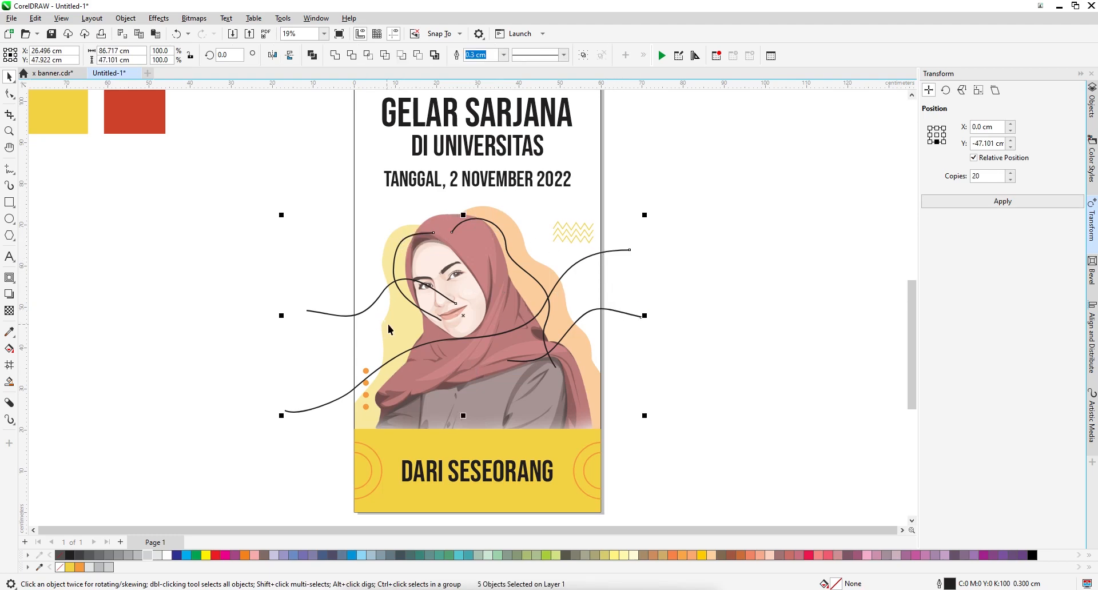
pyautogui.rightClick(147, 555)
pyautogui.rightClick(131, 556)
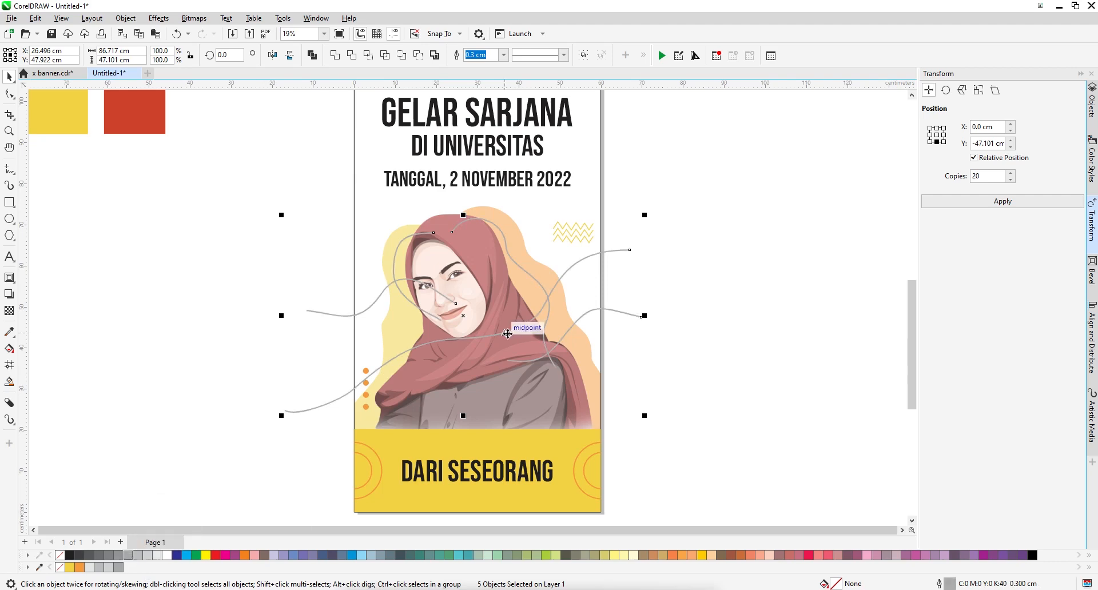
# - Group the five grey wavy lines and PowerClip them inside the banner rectangle behind the portrait
pyautogui.hotkey('ctrl', 'g')
pyautogui.rightClick(512, 258)
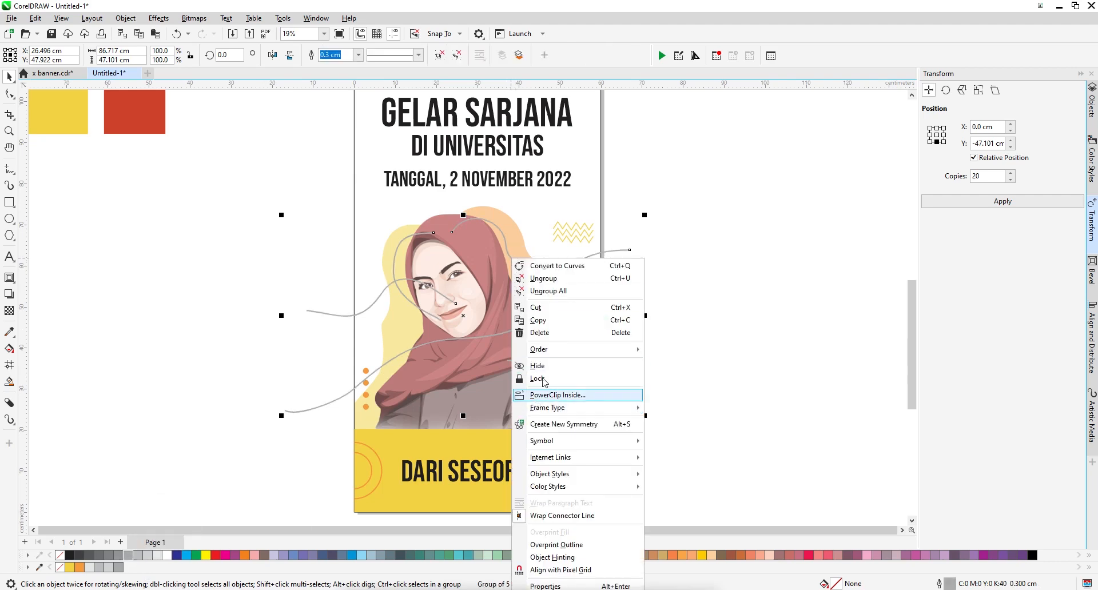
pyautogui.click(549, 393)
pyautogui.click(566, 216)
pyautogui.click(726, 223)
pyautogui.scroll(-2, 506, 314)
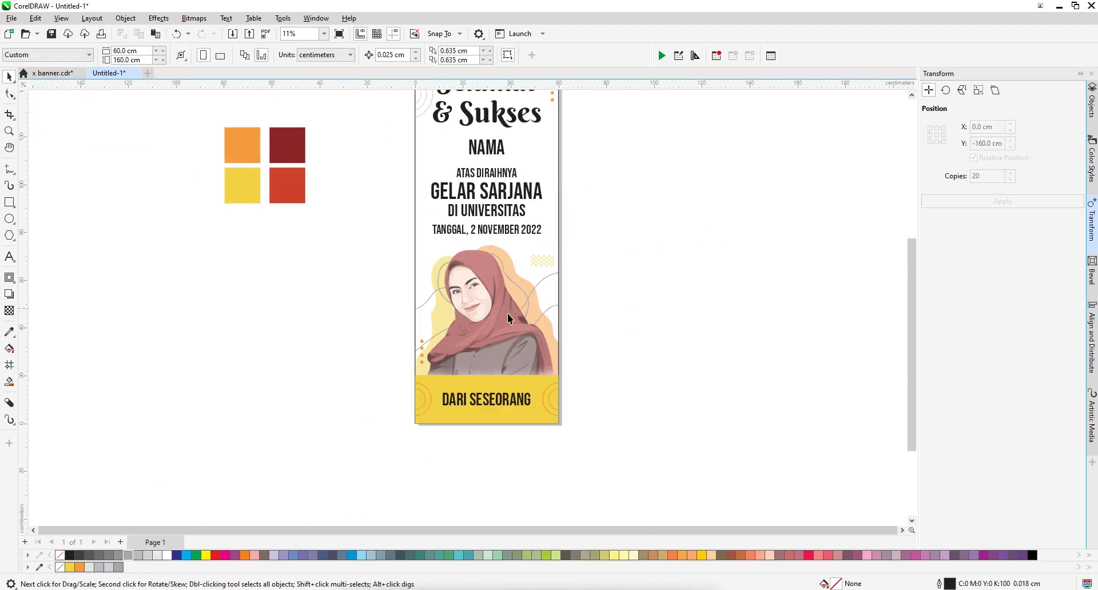
# - Fill the "Selamat & Sukses" heading with the palette's orange
pyautogui.scroll(1, 496, 334)
pyautogui.scroll(-1, 496, 334)
pyautogui.scroll(2, 503, 286)
pyautogui.scroll(-2, 473, 342)
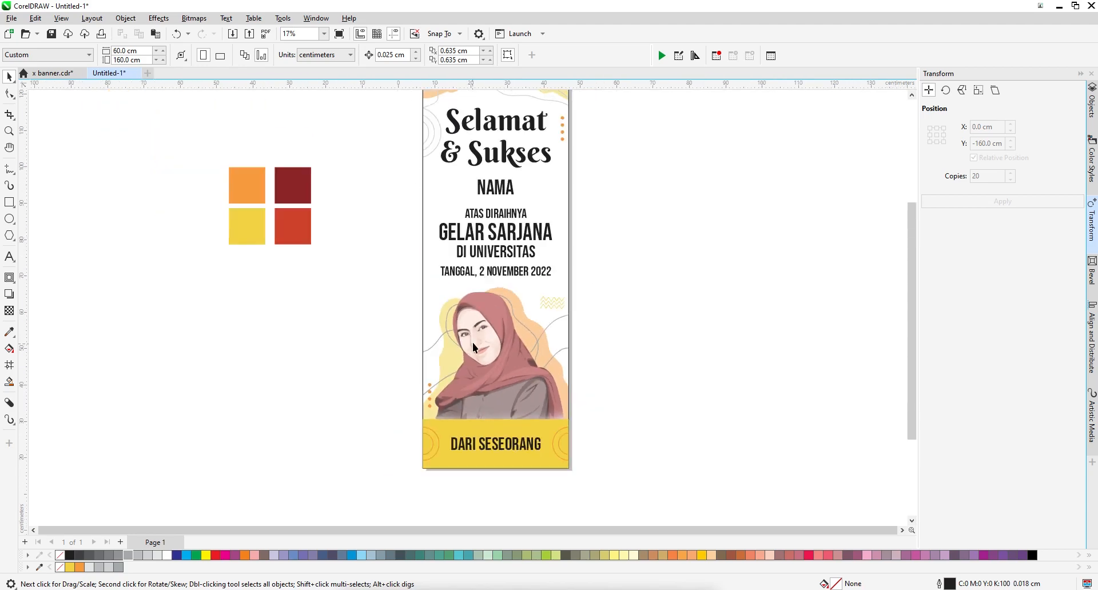
pyautogui.scroll(2, 483, 137)
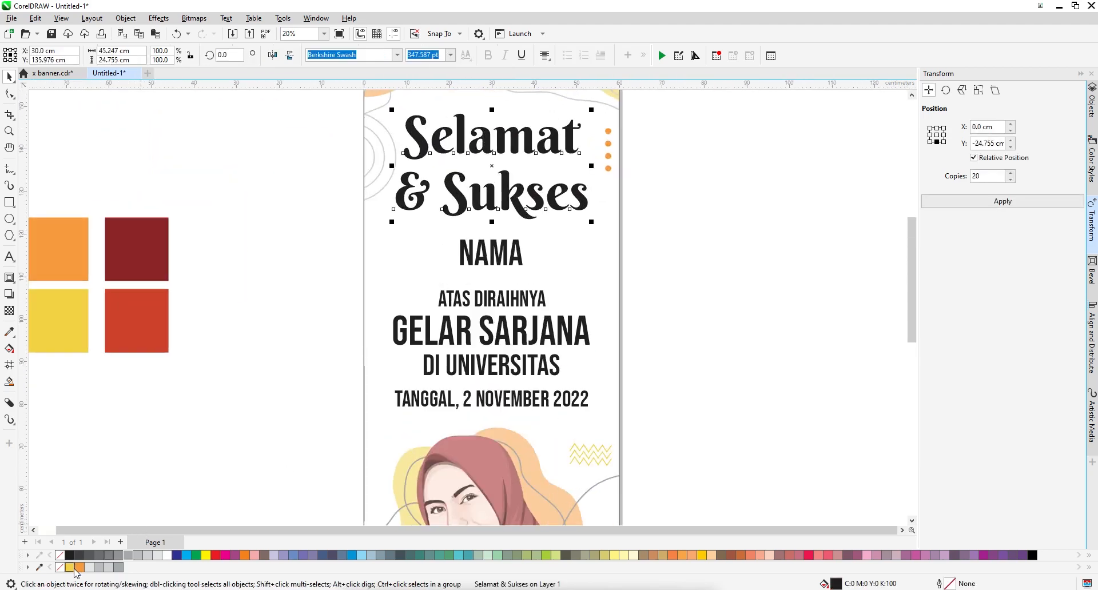
pyautogui.click(70, 567)
pyautogui.click(79, 568)
pyautogui.click(792, 259)
# - Sample the dark red swatch beside the banner and apply it to the "NAMA" text
pyautogui.scroll(-1, 546, 302)
pyautogui.scroll(1, 504, 217)
pyautogui.scroll(-1, 504, 218)
pyautogui.scroll(1, 527, 215)
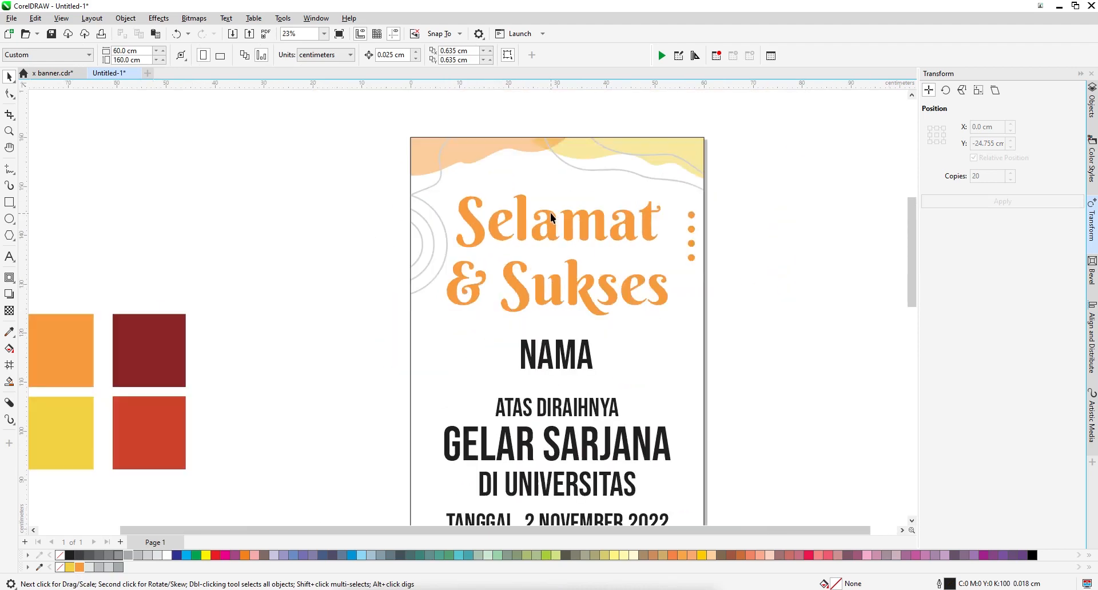
pyautogui.scroll(-1, 551, 213)
pyautogui.scroll(1, 557, 301)
pyautogui.click(554, 293)
pyautogui.press('i')
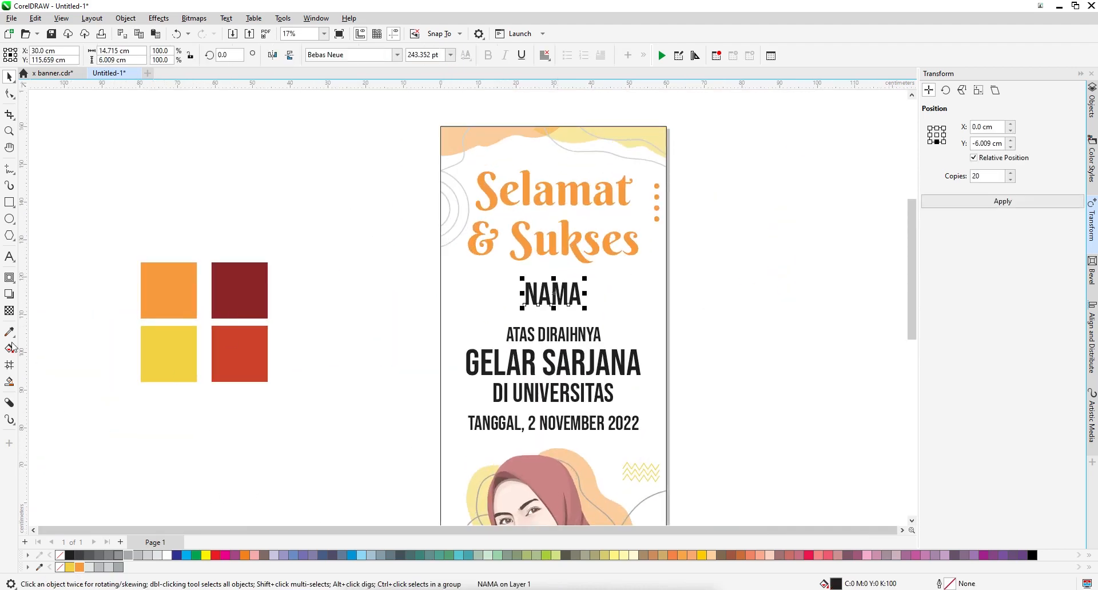
pyautogui.click(235, 289)
pyautogui.scroll(3, 546, 301)
pyautogui.click(544, 294)
pyautogui.scroll(-3, 544, 295)
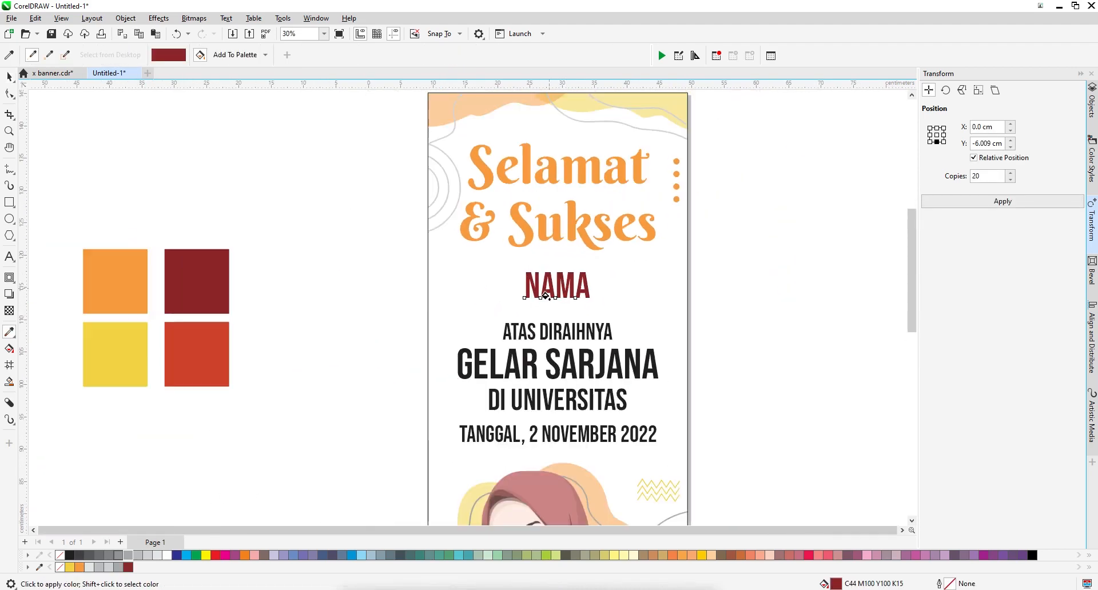
# - Sample the lighter red swatch and apply it to "ATAS DIRAIHNYA", "GELAR SARJANA" and "DI UNIVERSITAS"
pyautogui.click(266, 351)
pyautogui.scroll(1, 568, 318)
pyautogui.scroll(3, 568, 318)
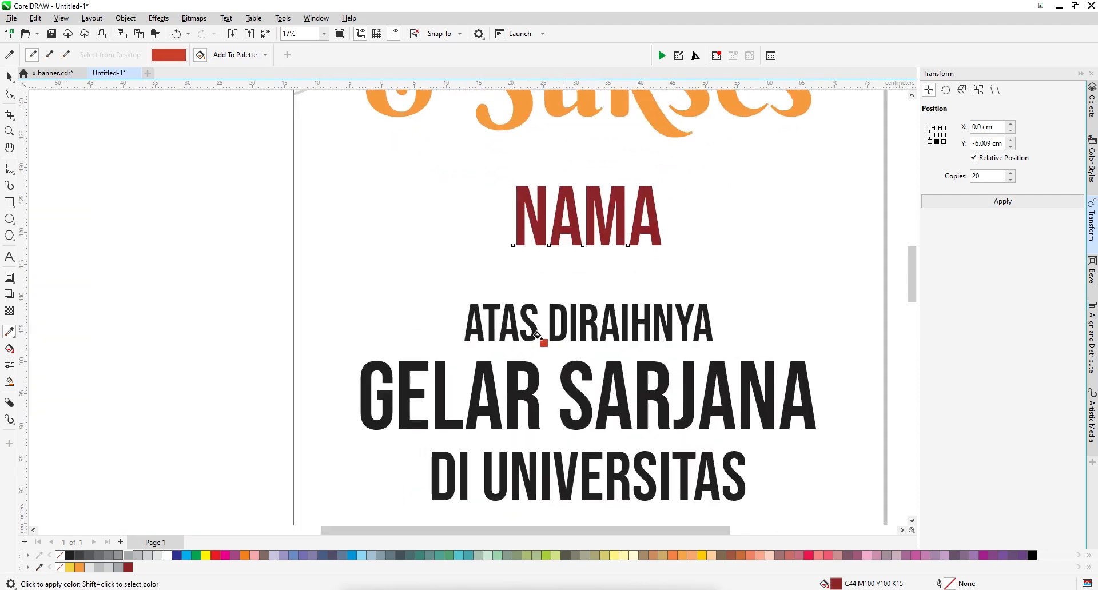
pyautogui.click(540, 320)
pyautogui.click(537, 372)
pyautogui.scroll(1, 538, 422)
pyautogui.click(539, 422)
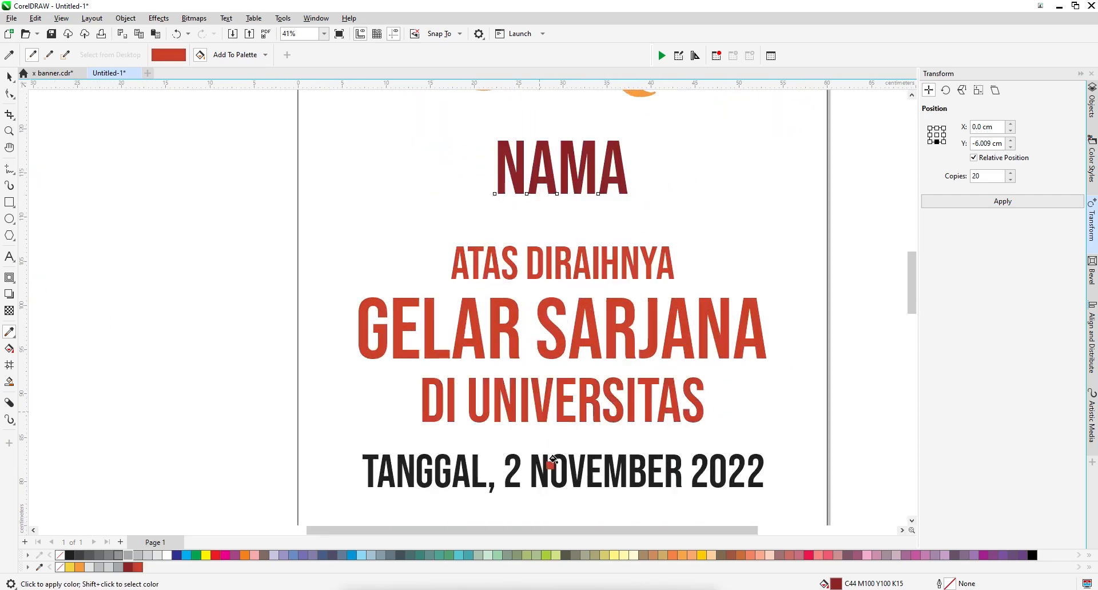
# - Sample the dark red swatch again and apply it to the "TANGGAL, 2 NOVEMBER 2022" line
pyautogui.scroll(-2, 497, 265)
pyautogui.keyDown('shift'); pyautogui.click(103, 202); pyautogui.keyUp('shift')
pyautogui.scroll(3, 557, 411)
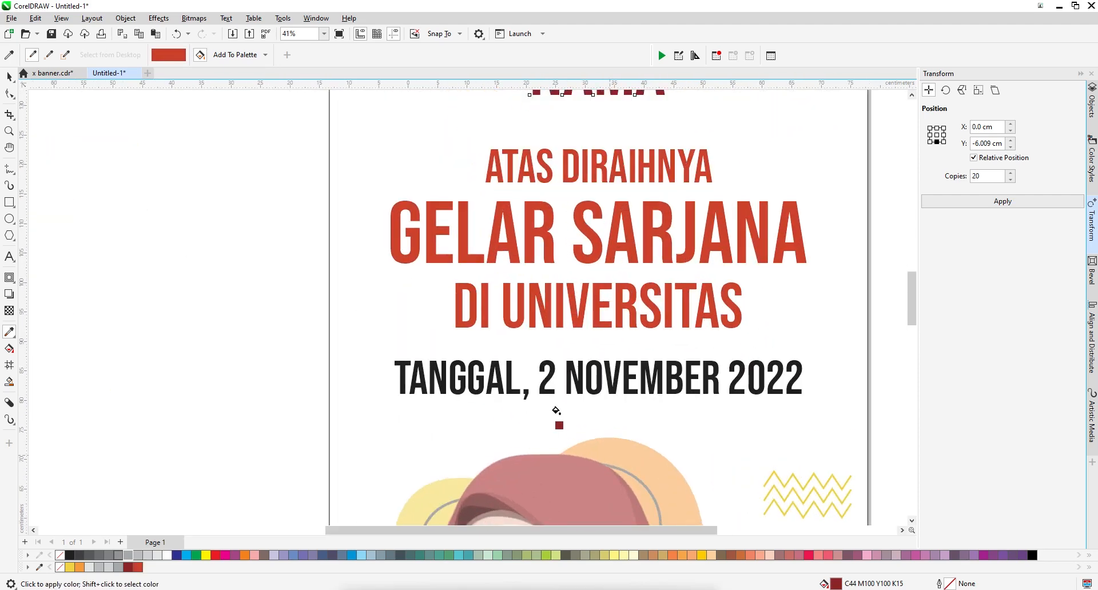
pyautogui.scroll(-4, 542, 387)
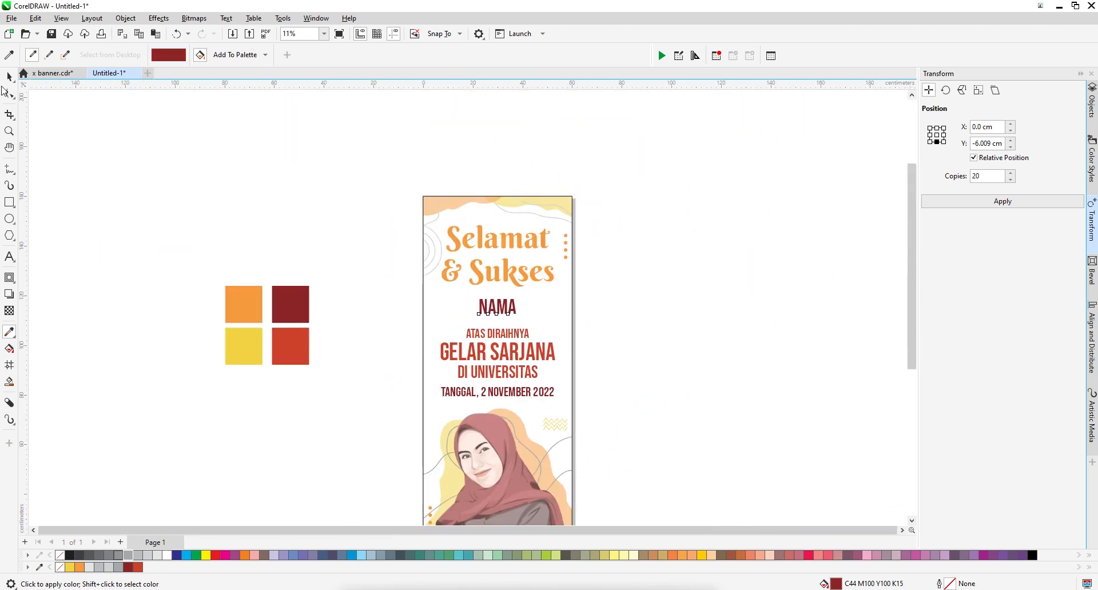
pyautogui.click(385, 292)
# - Duplicate the "Selamat & Sukses" heading slightly down and to the right, and give the copy a dark red outline
pyautogui.scroll(4, 452, 254)
pyautogui.click(465, 220)
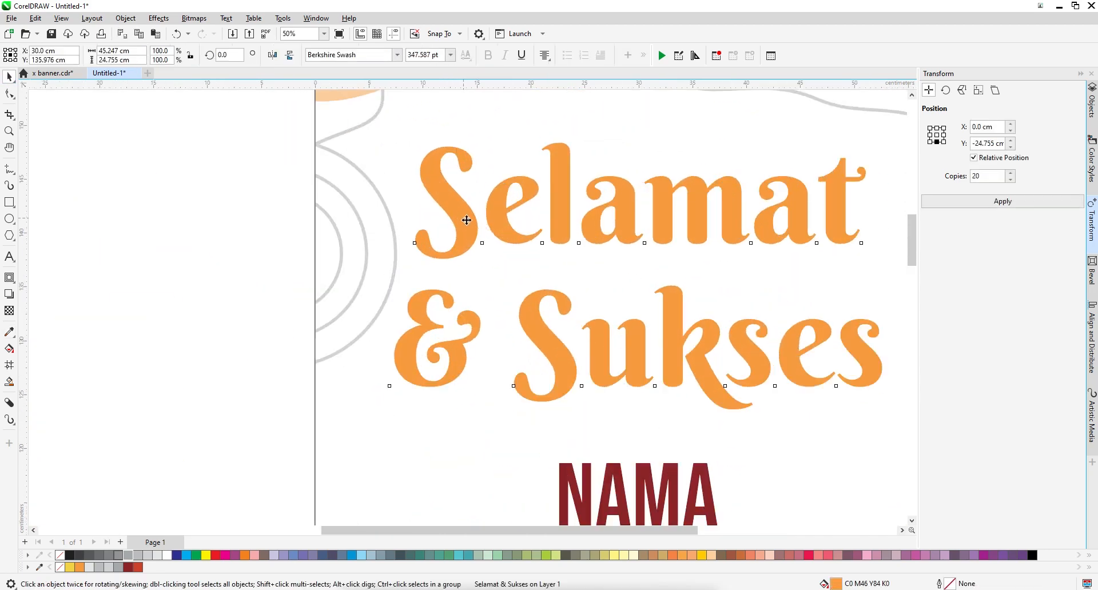
pyautogui.moveTo(465, 221); pyautogui.dragTo(470, 224)
pyautogui.scroll(-1, 362, 209)
pyautogui.rightClick(128, 568)
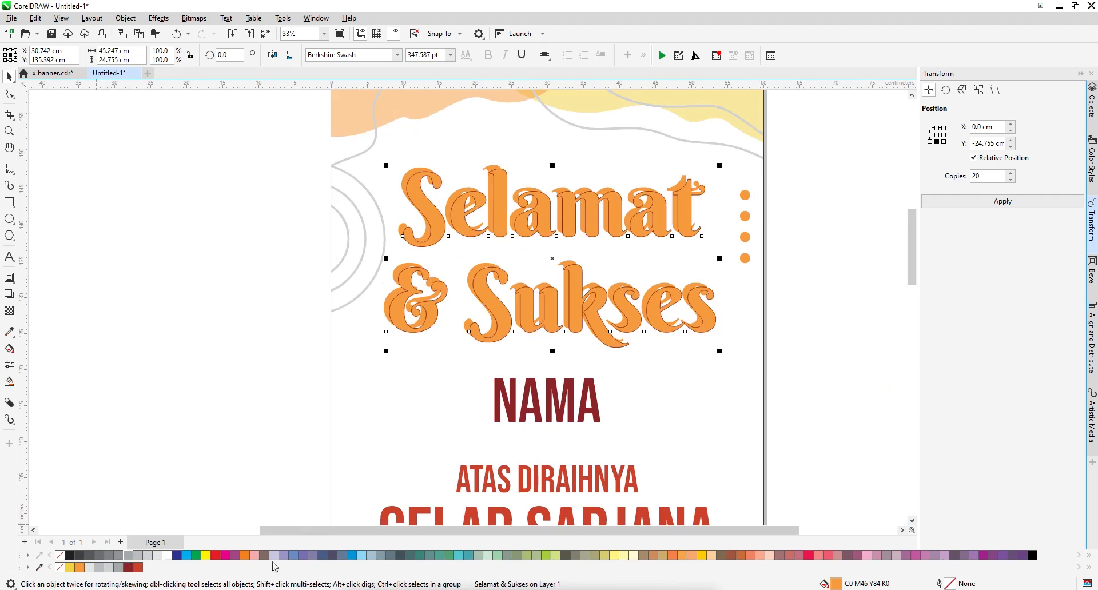
# - Set the heading copy's outline to 0.3 cm with round corners, placed behind the fill and scaling with the object
pyautogui.press('F12')
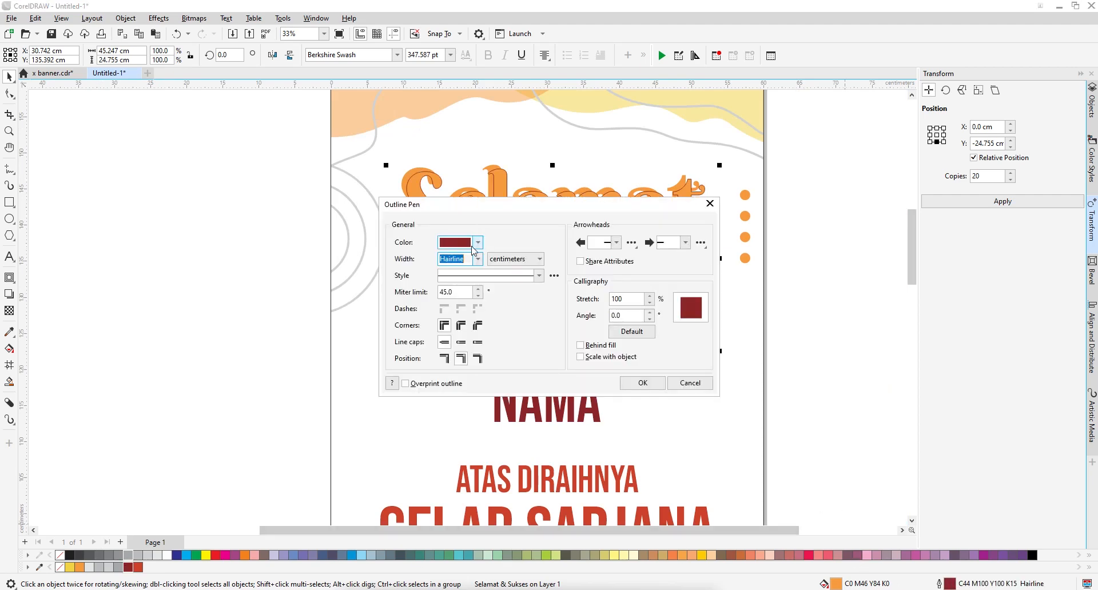
pyautogui.click(477, 259)
pyautogui.click(455, 366)
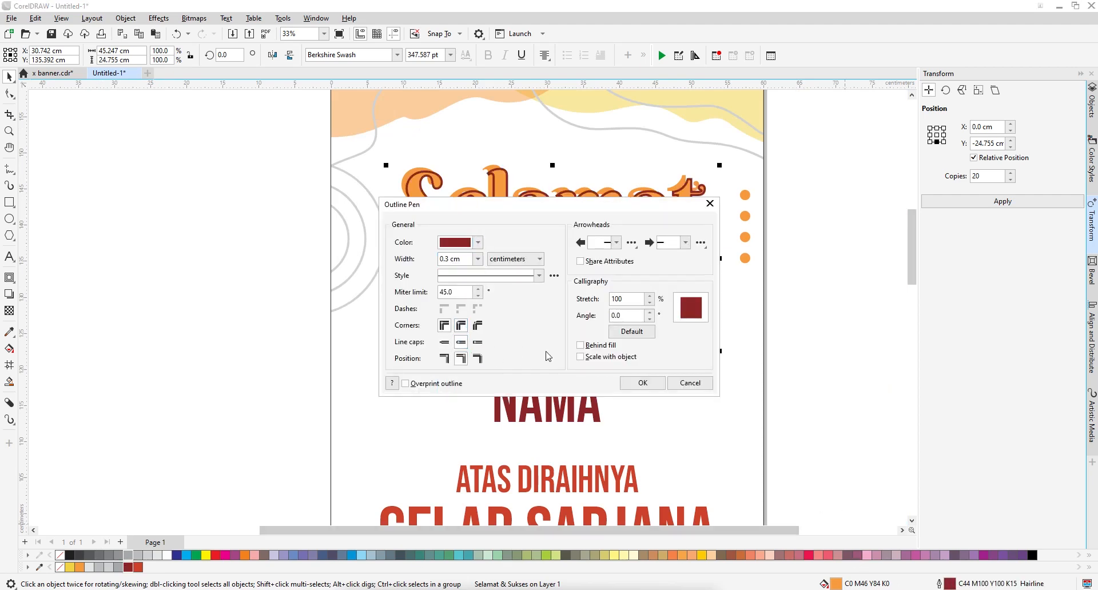
pyautogui.click(460, 325)
pyautogui.click(580, 345)
pyautogui.click(580, 356)
pyautogui.click(640, 385)
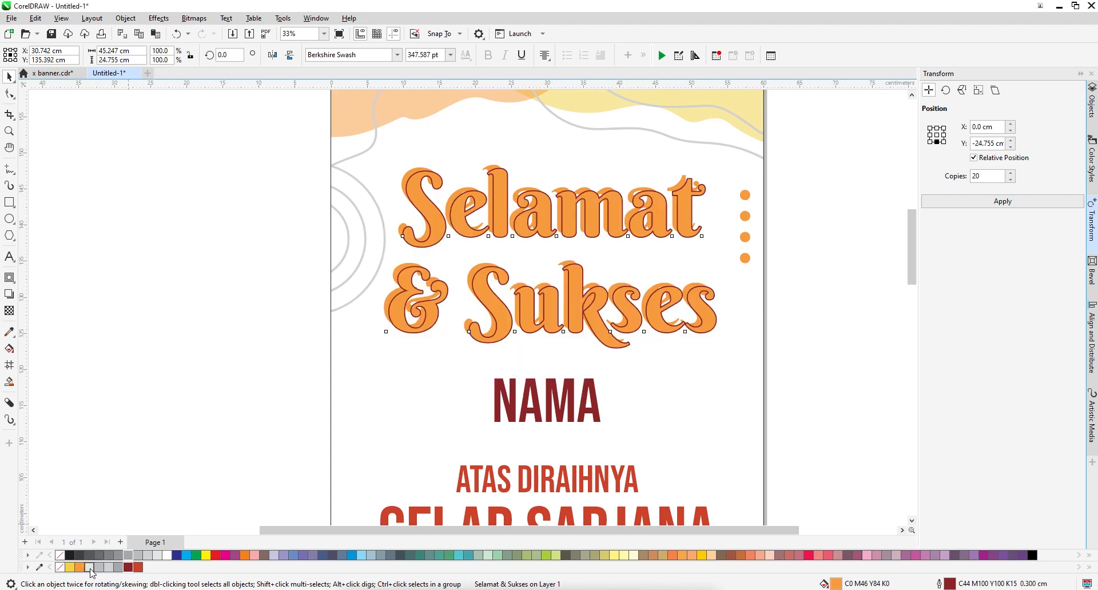
# - Remove the fill from the heading copy so that only its dark red outline is left
pyautogui.rightClick(63, 567)
pyautogui.click(61, 567)
pyautogui.click(207, 351)
# - Reduce the heading copy's outline width to 0.2 cm
pyautogui.scroll(3, 543, 240)
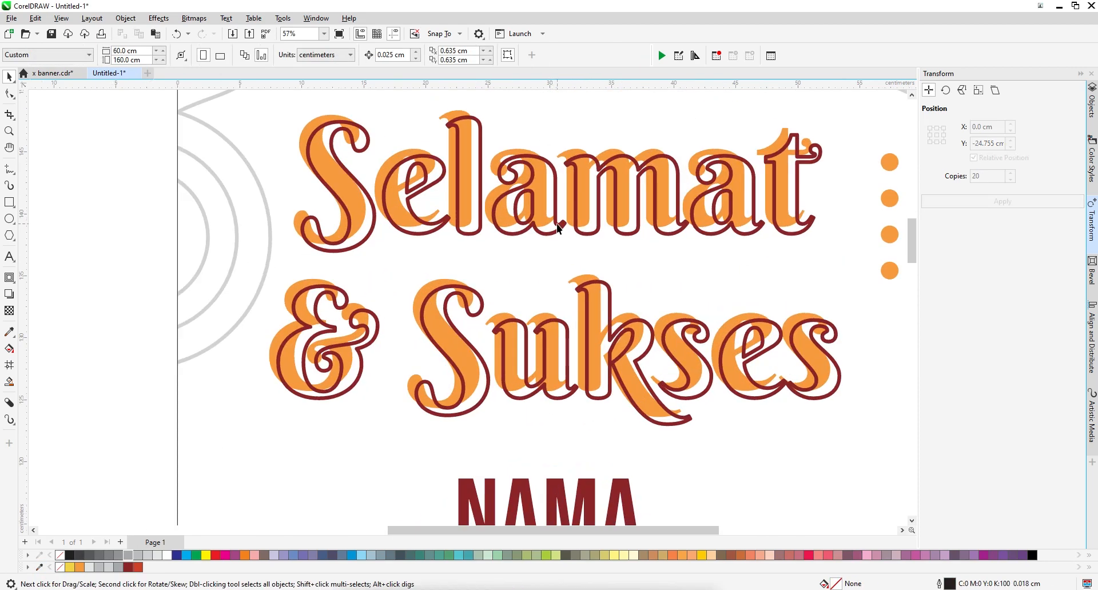
pyautogui.click(557, 225)
pyautogui.press('F12')
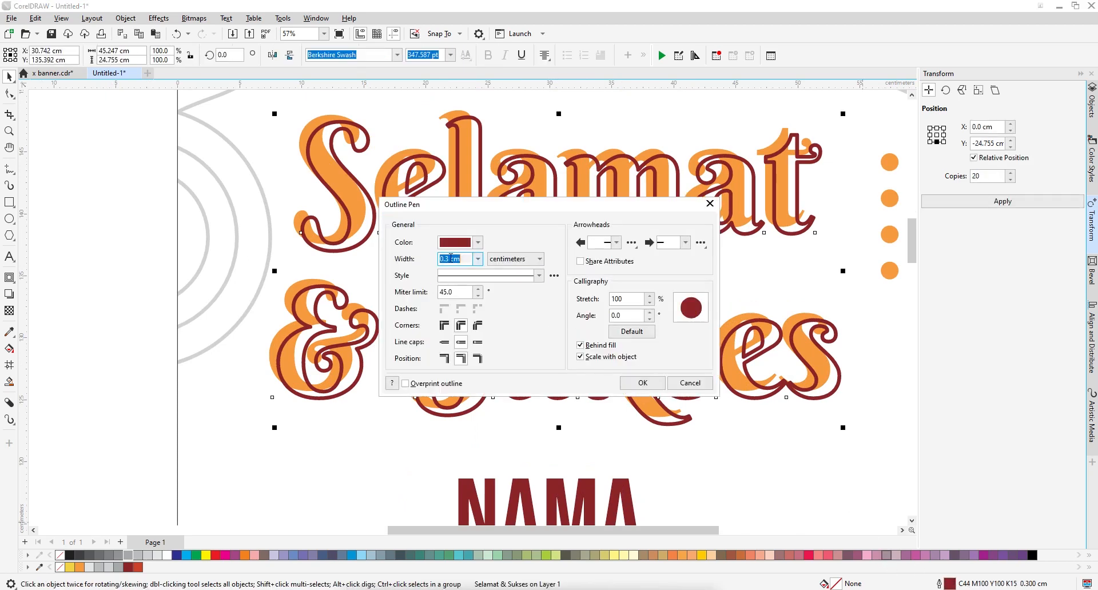
pyautogui.click(477, 259)
pyautogui.click(460, 348)
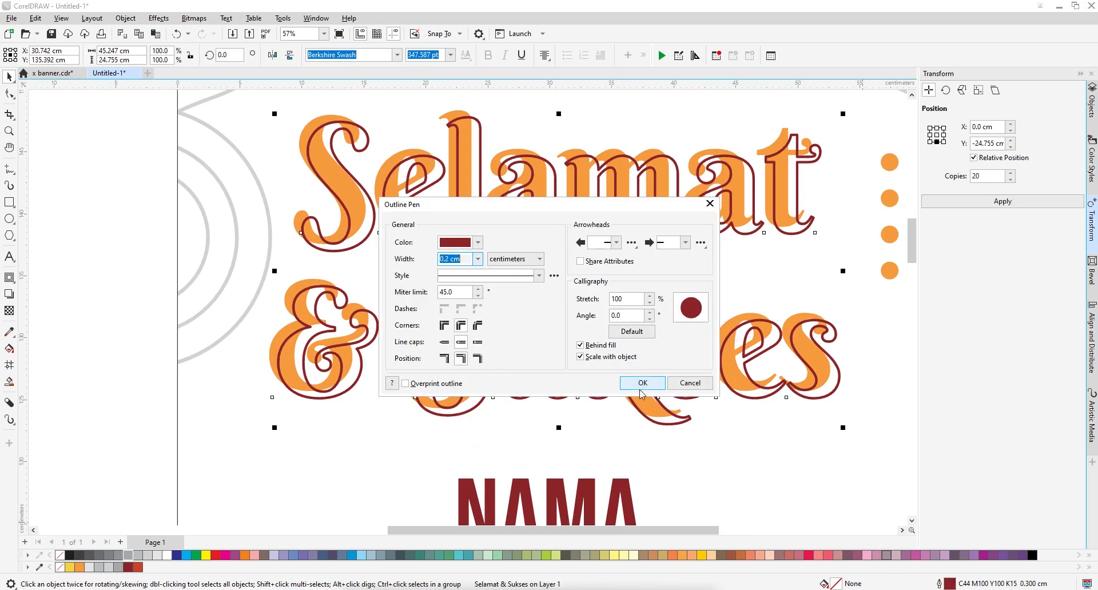
pyautogui.click(643, 383)
# - Move the outlined heading copy closer to the orange heading, to about X 30.3 cm, Y 135.8 cm
pyautogui.scroll(2, 662, 243)
pyautogui.moveTo(675, 166); pyautogui.dragTo(668, 160)
pyautogui.scroll(-2, 557, 147)
pyautogui.scroll(-8, 557, 147)
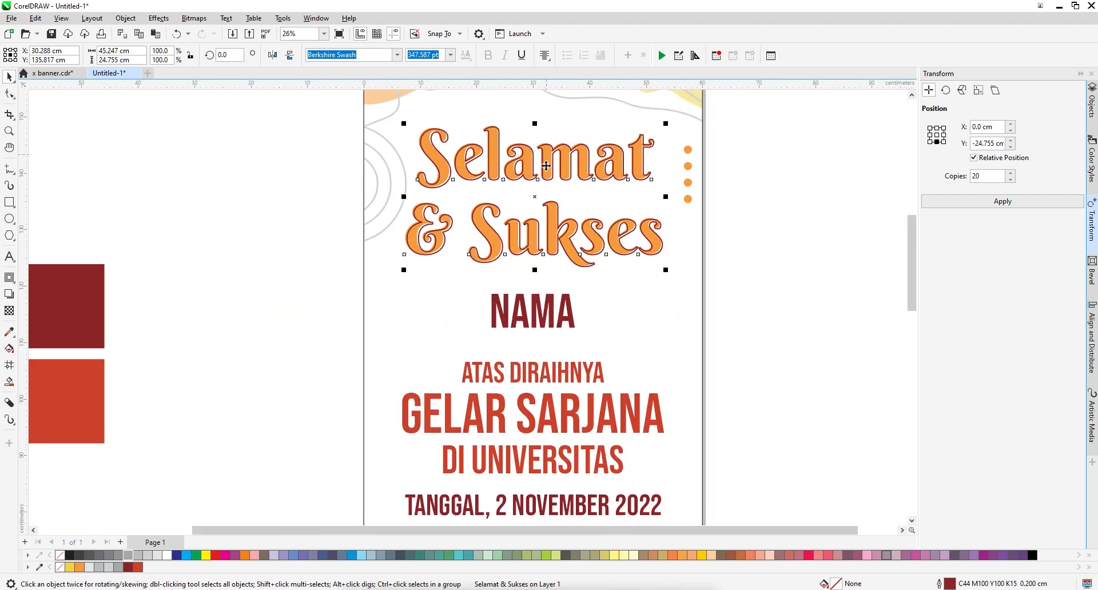
pyautogui.click(723, 228)
# - Enlarge the yellow zigzag lines beside the portrait to about 12.4 x 6.5 cm and move them up to just below the date
pyautogui.scroll(1, 463, 173)
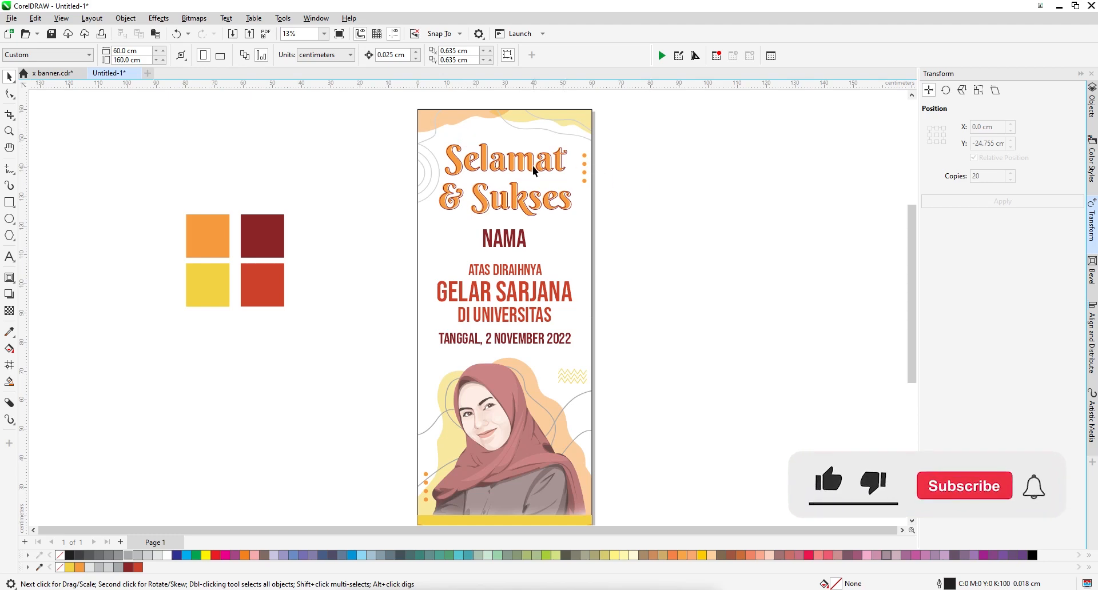
pyautogui.scroll(-2, 528, 255)
pyautogui.click(559, 339)
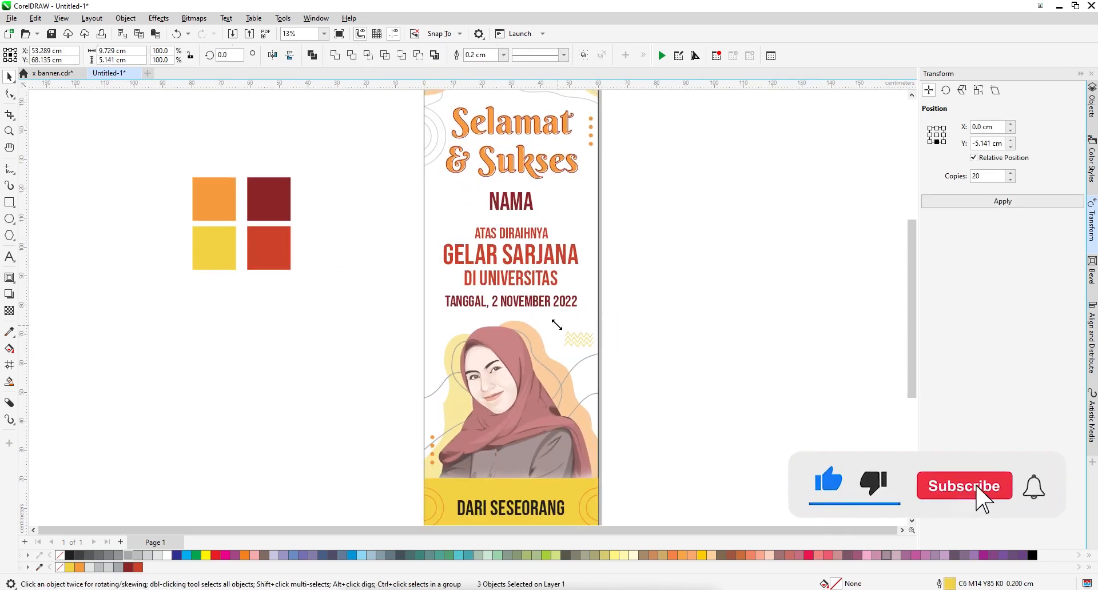
pyautogui.moveTo(557, 325); pyautogui.dragTo(581, 326)
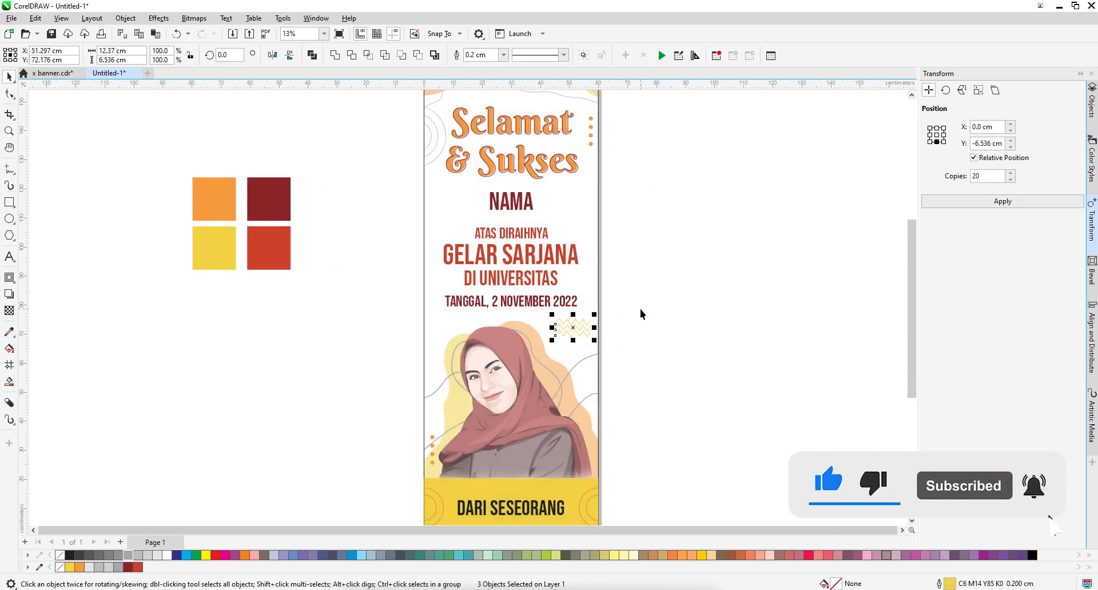